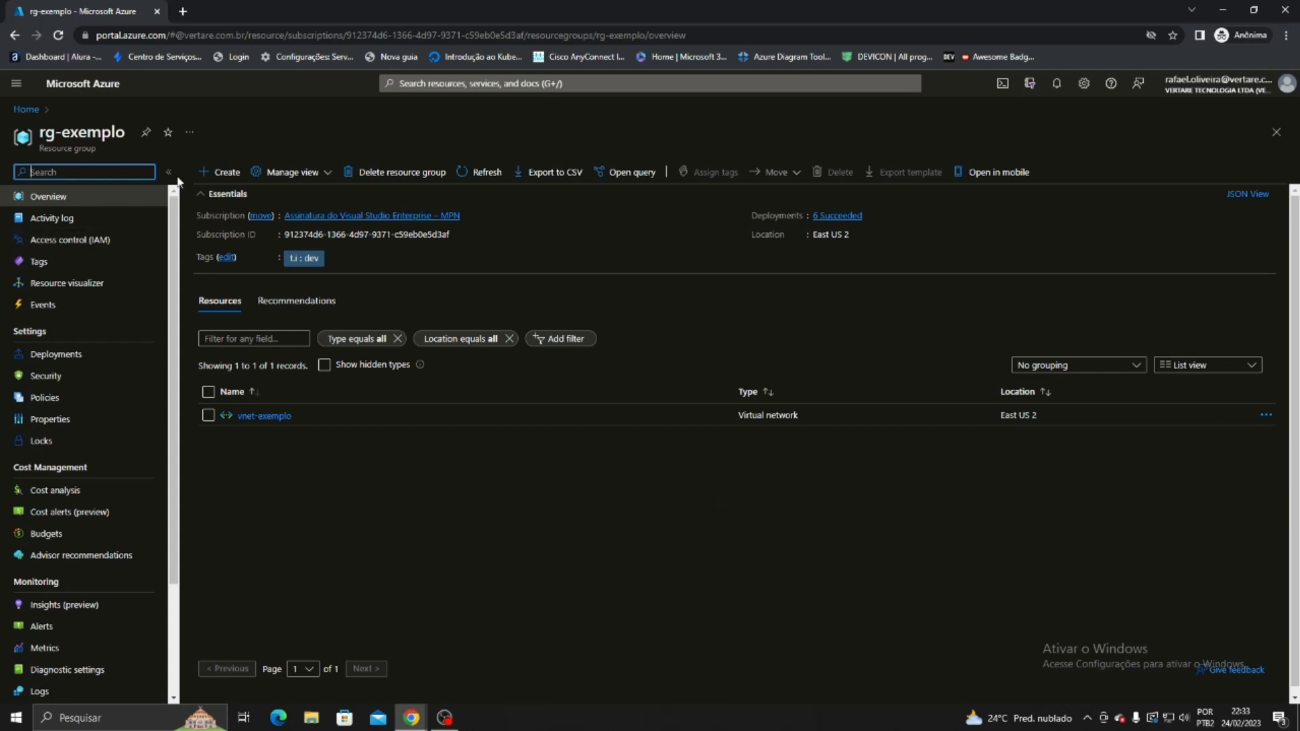
left_click_drag(101, 133, 79, 133)
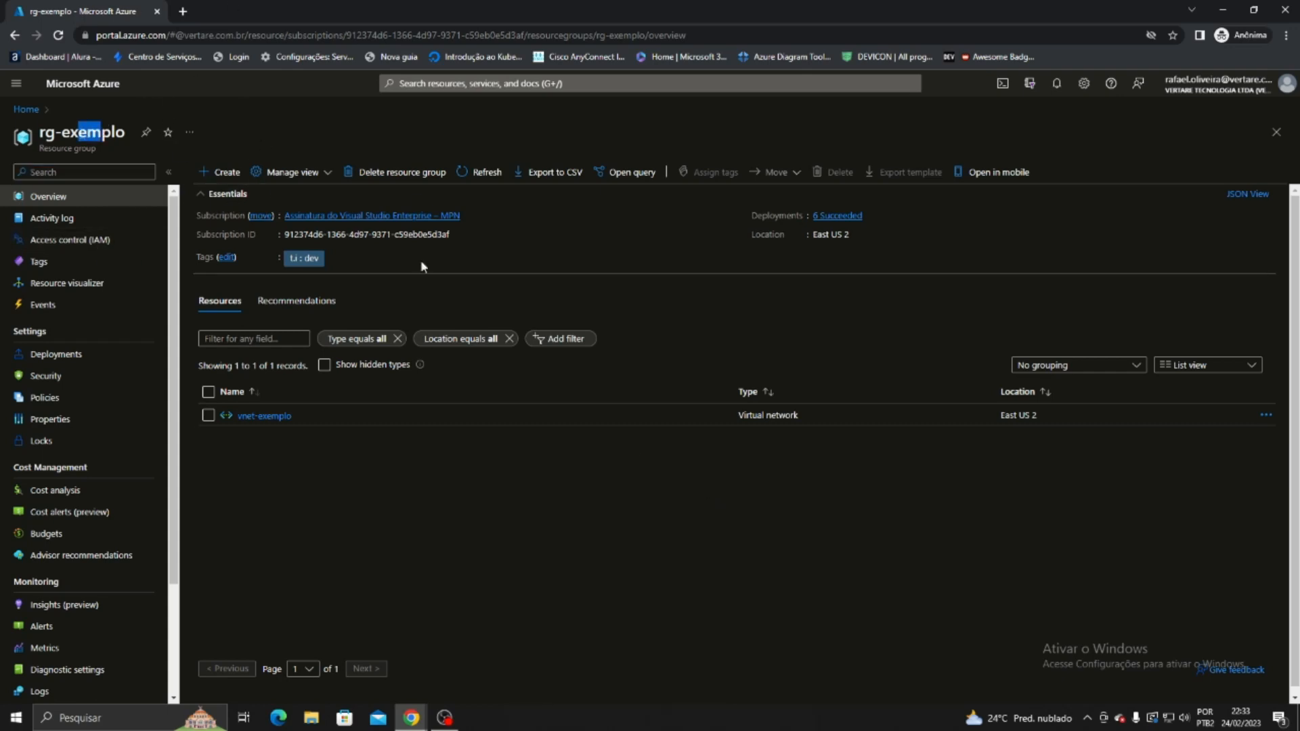
left_click_drag(293, 415, 237, 416)
left_click(353, 514)
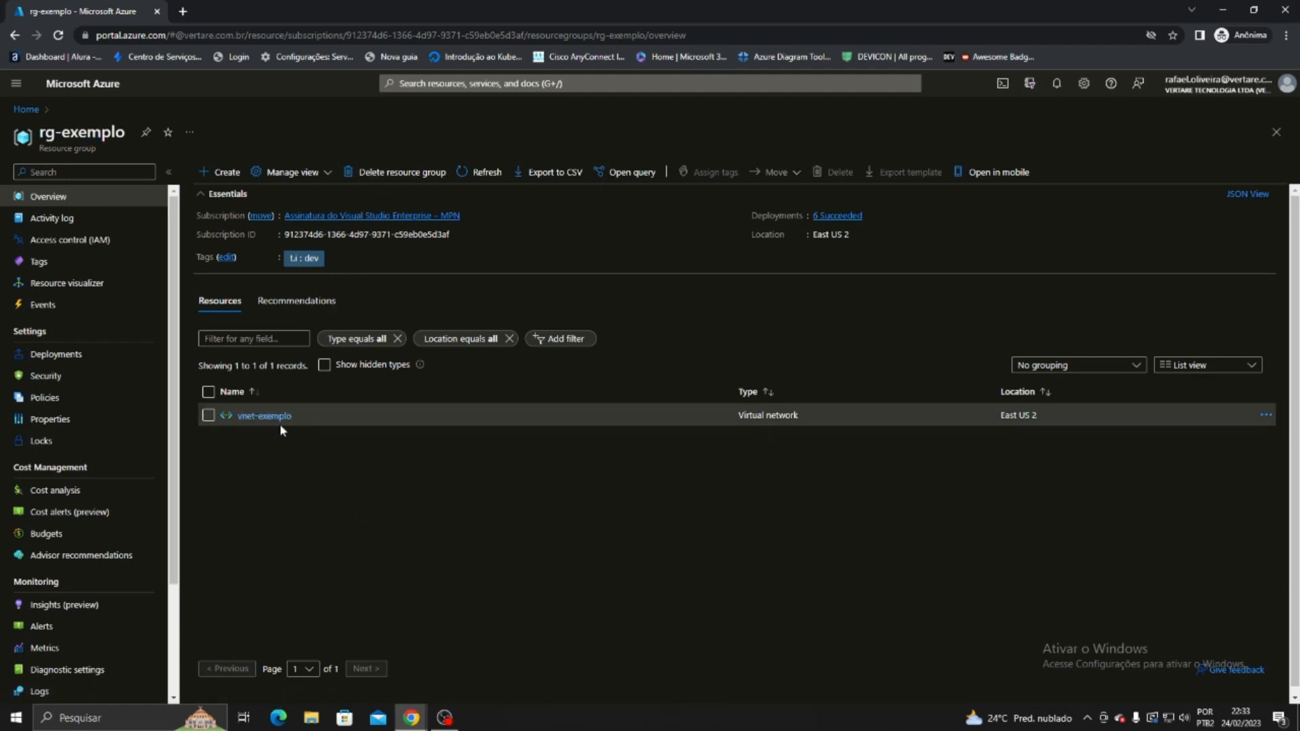
Start creating a resource in rg-exemplo, search the Marketplace for "virtual machine" and begin creating Microsoft's Virtual machine.
mouse_move(262, 420)
left_click(224, 173)
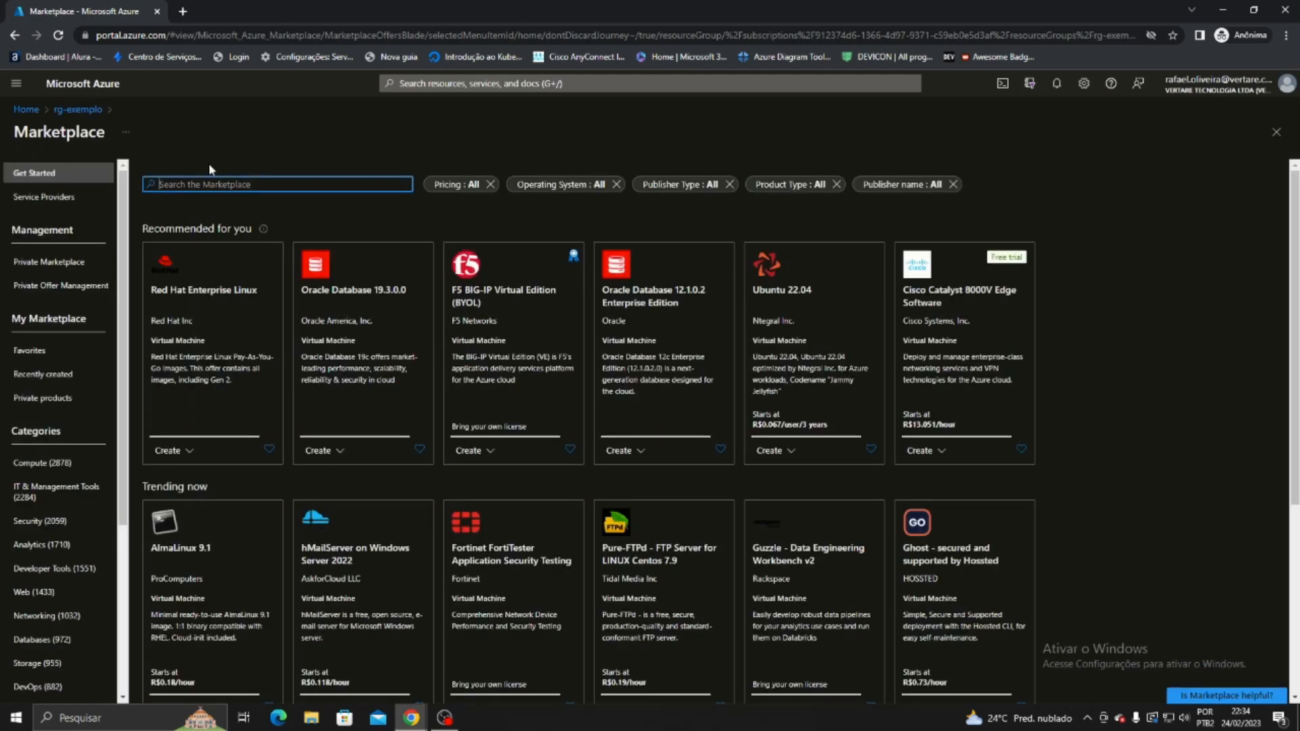
type("virutal ma")
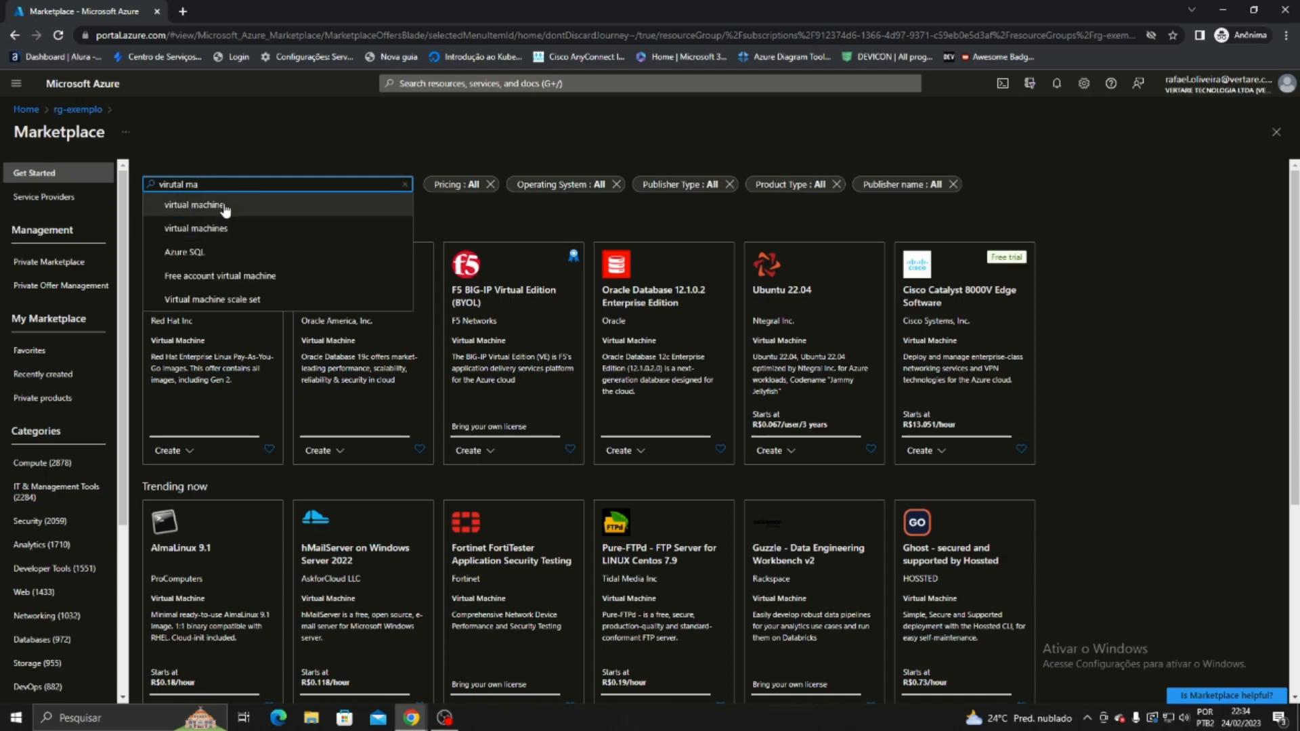
left_click(224, 207)
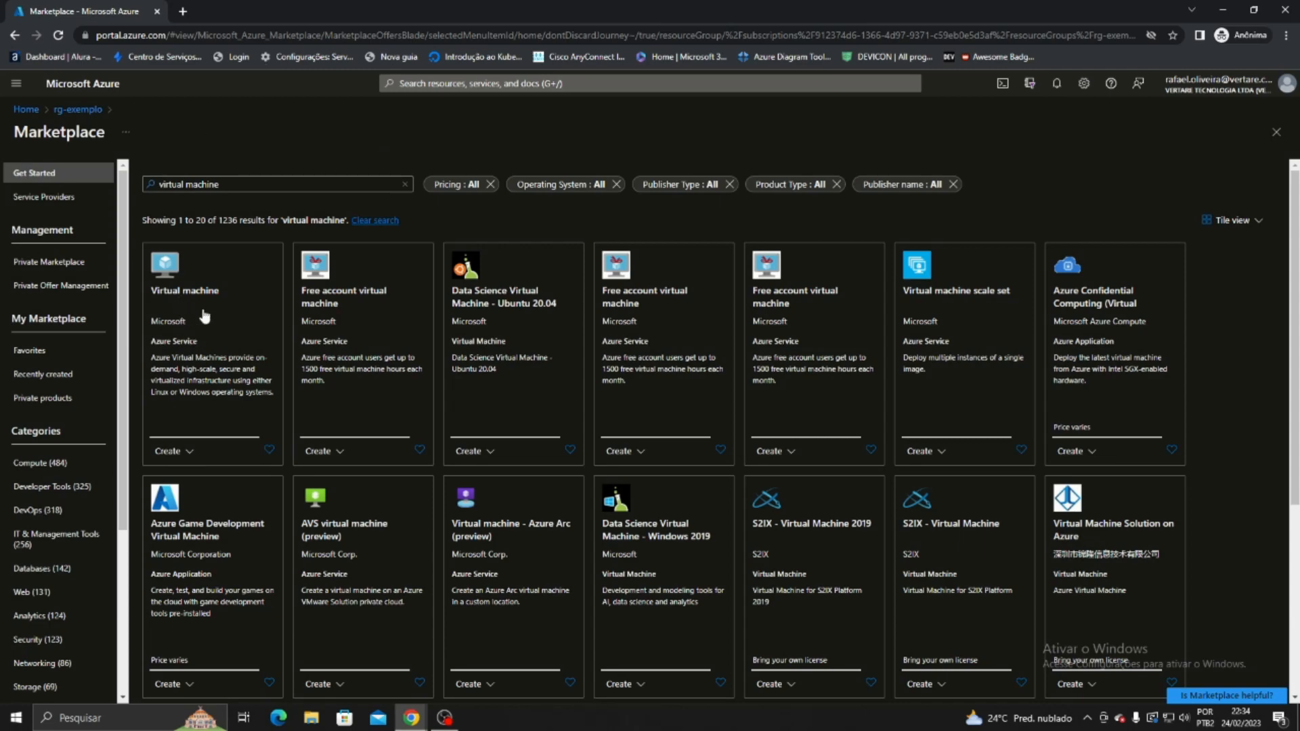
left_click(235, 283)
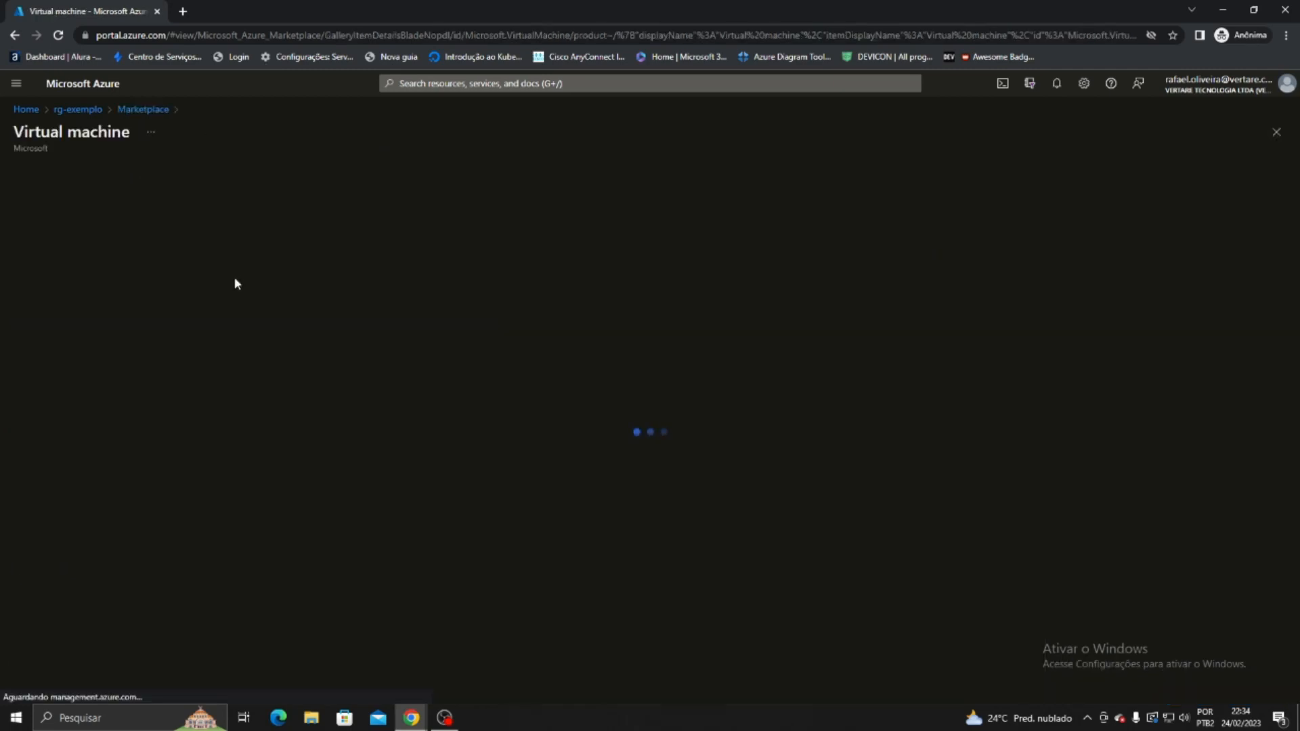
left_click(290, 268)
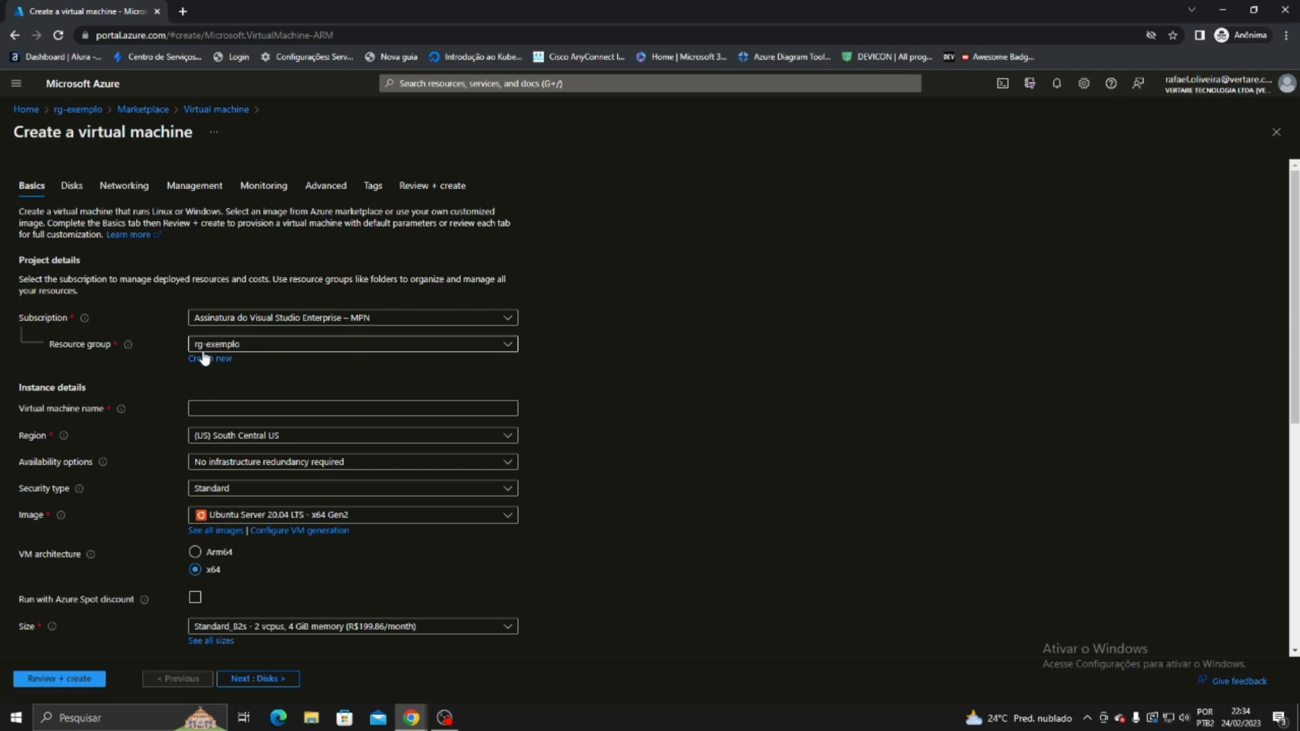
Name the virtual machine vm-exemplo in the instance details.
scroll(366, 358, "down", 1)
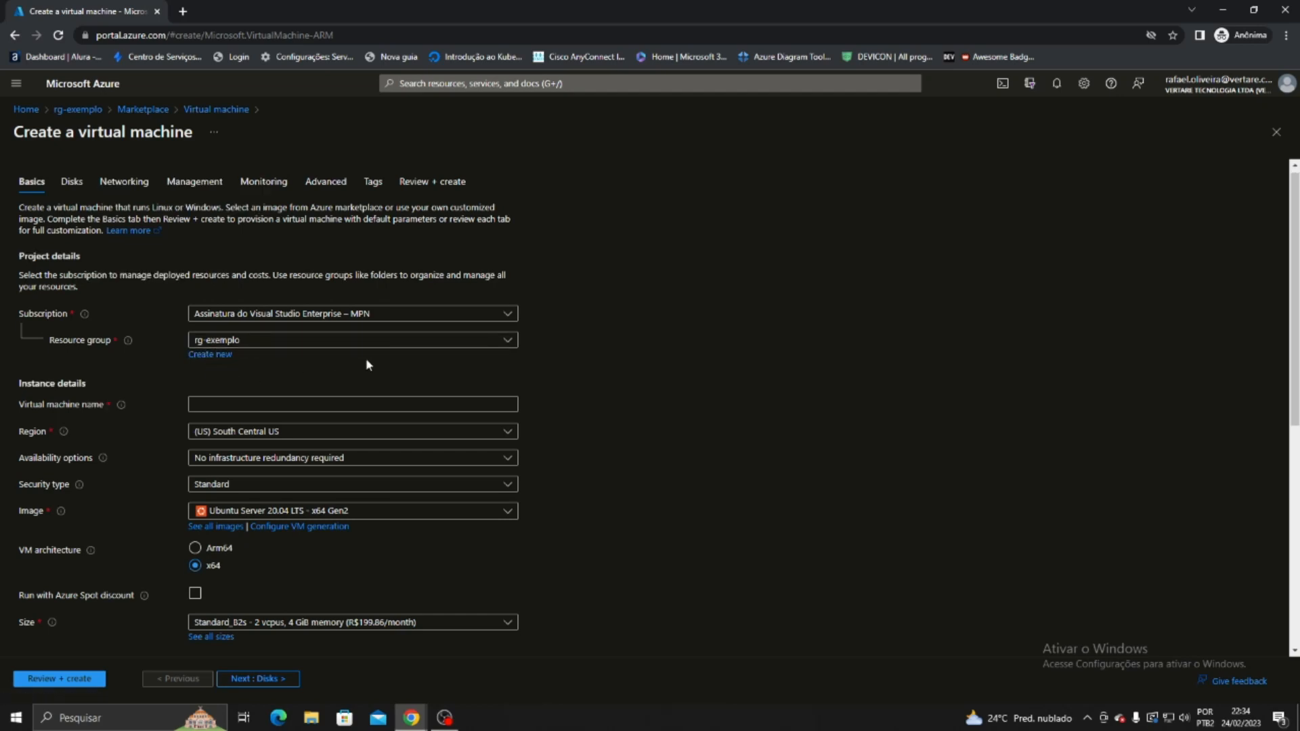
scroll(366, 358, "down", 1)
left_click(204, 270)
scroll(744, 355, "up", 1)
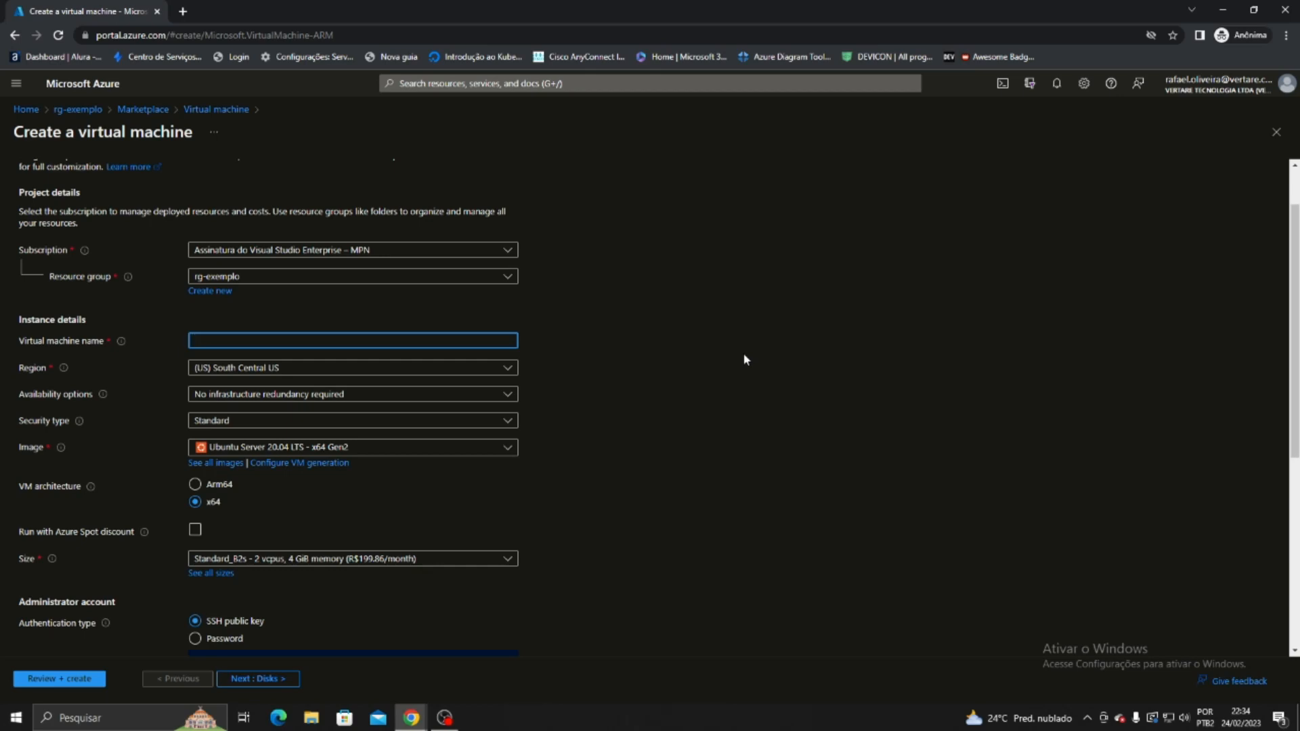
type("vm-exemplo")
left_click_drag(256, 341, 76, 359)
left_click(671, 354)
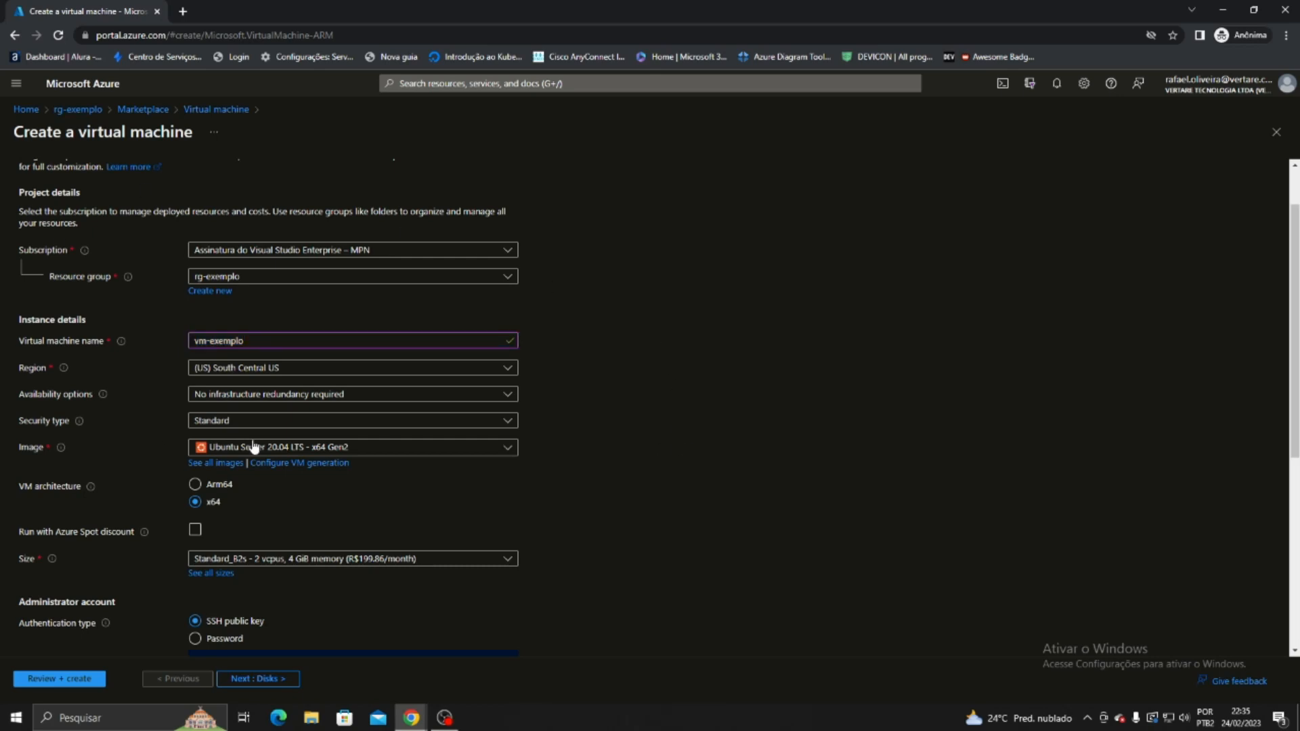
Set the virtual machine's region to (US) East US 2.
left_click(287, 370)
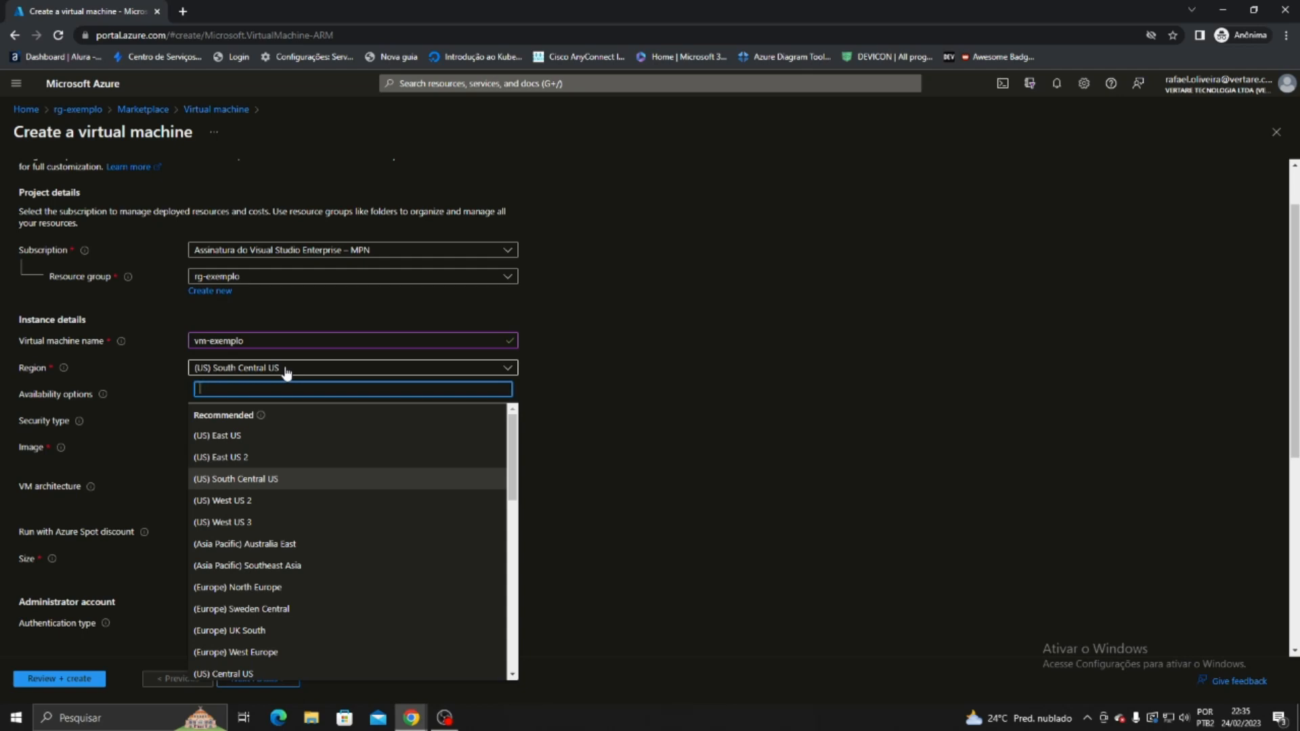
left_click(253, 460)
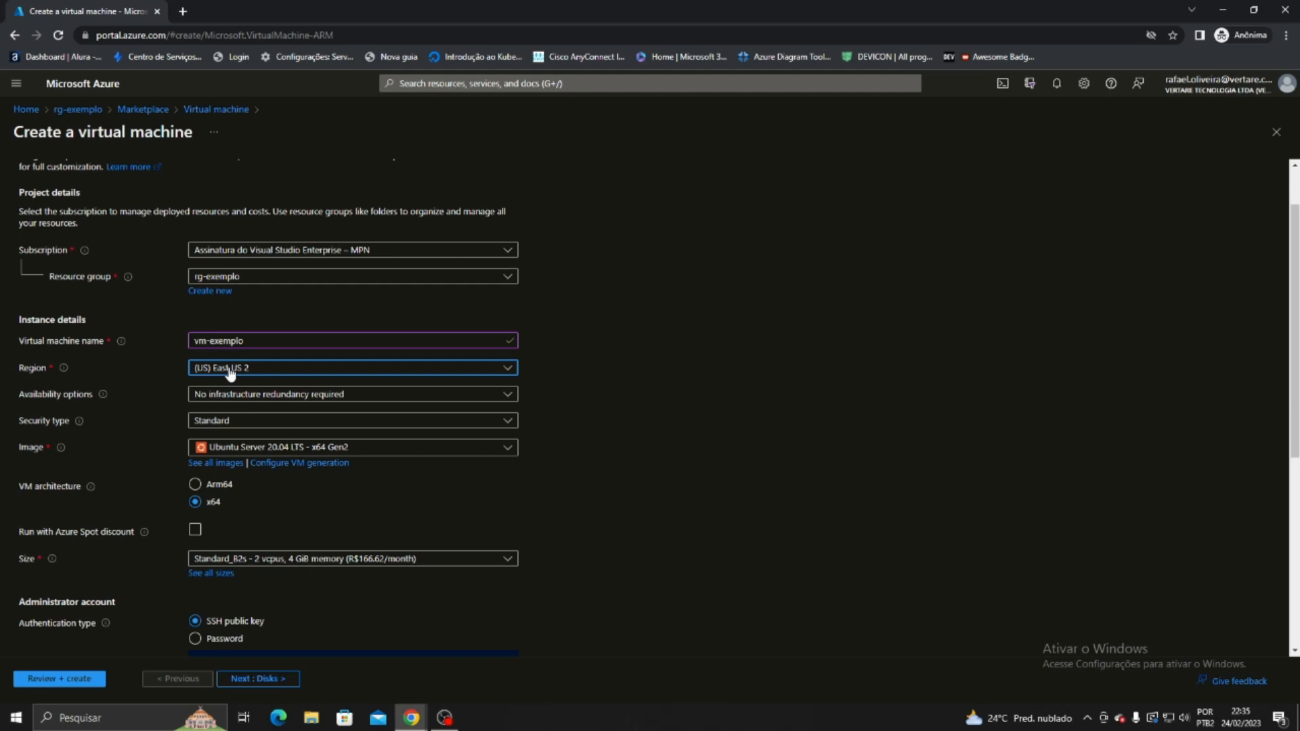
left_click(230, 371)
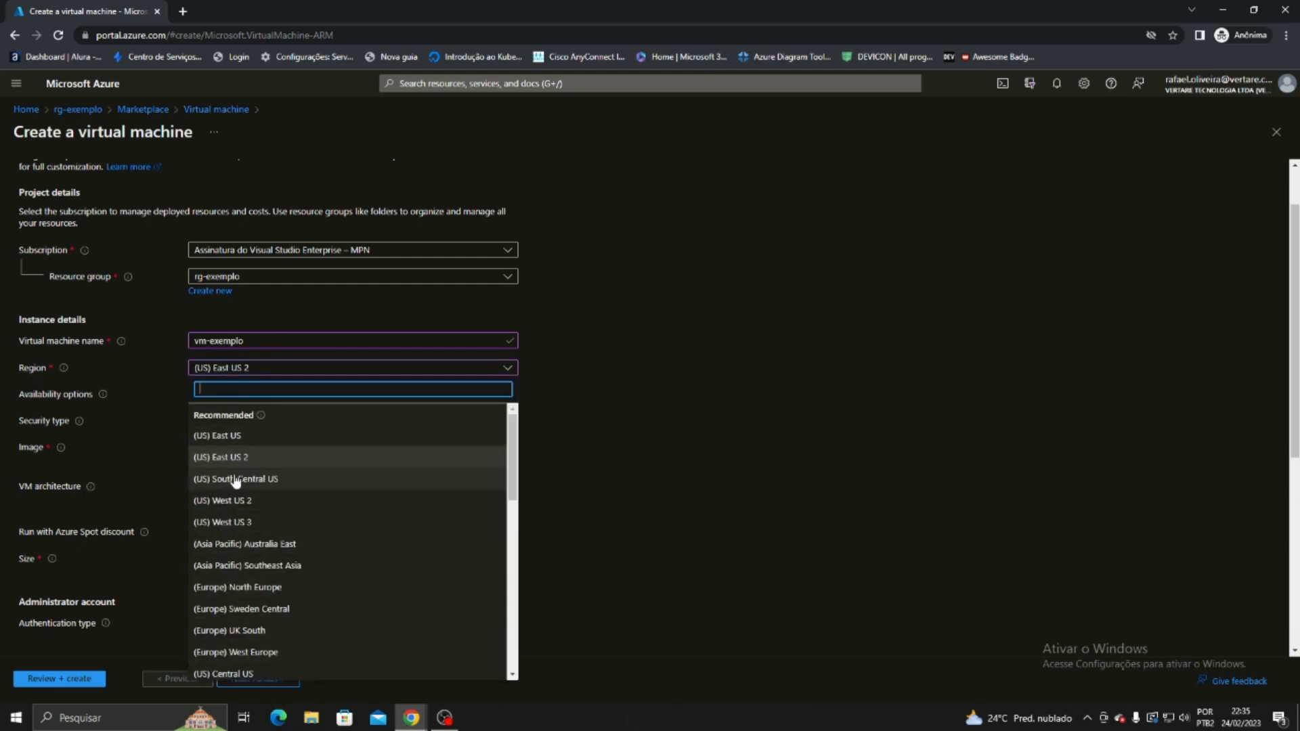
left_click(686, 435)
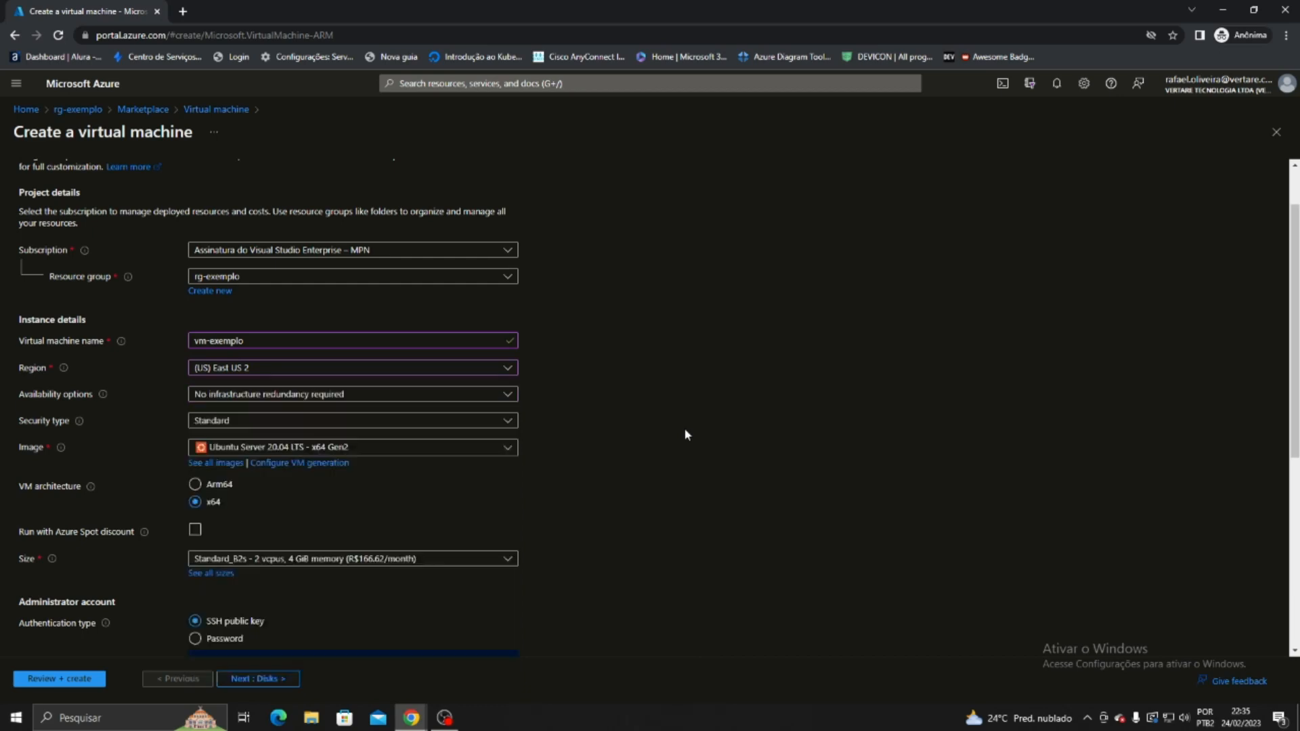
Choose "No infrastructure redundancy required" as the availability option and Standard as the security type.
left_click(343, 397)
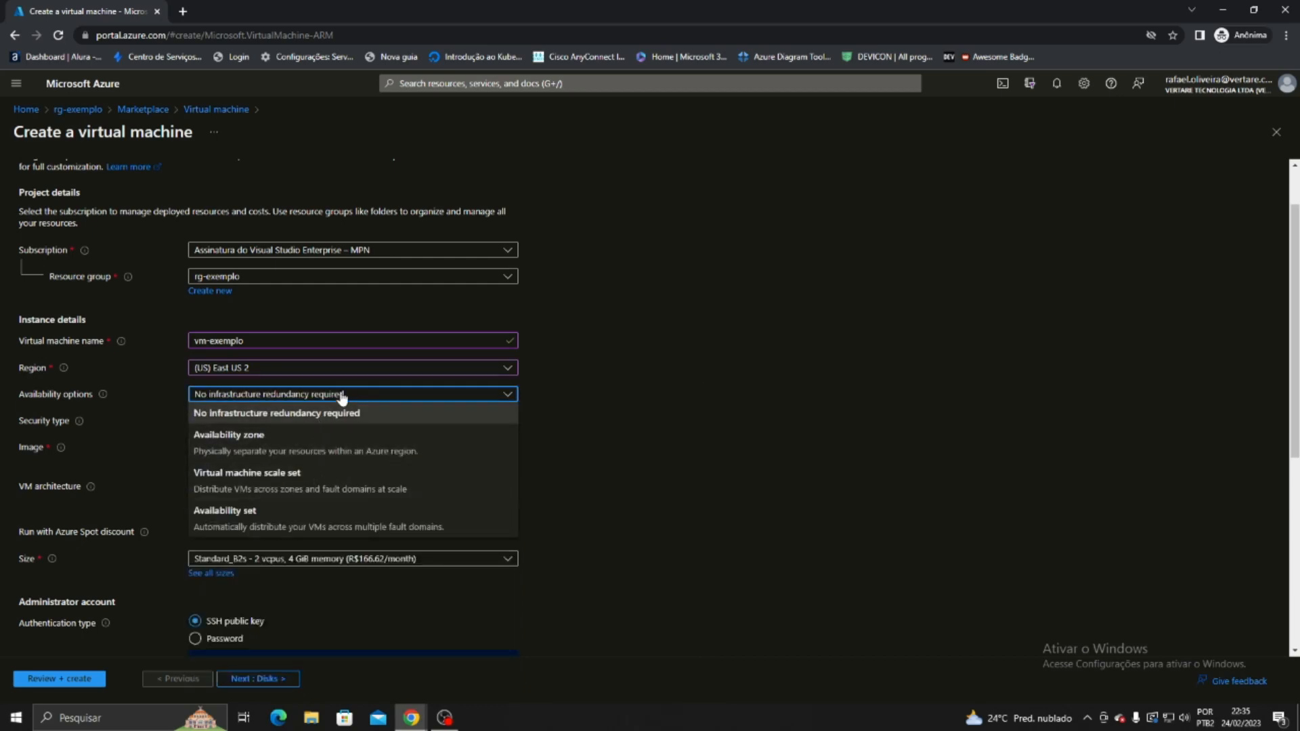
left_click(366, 415)
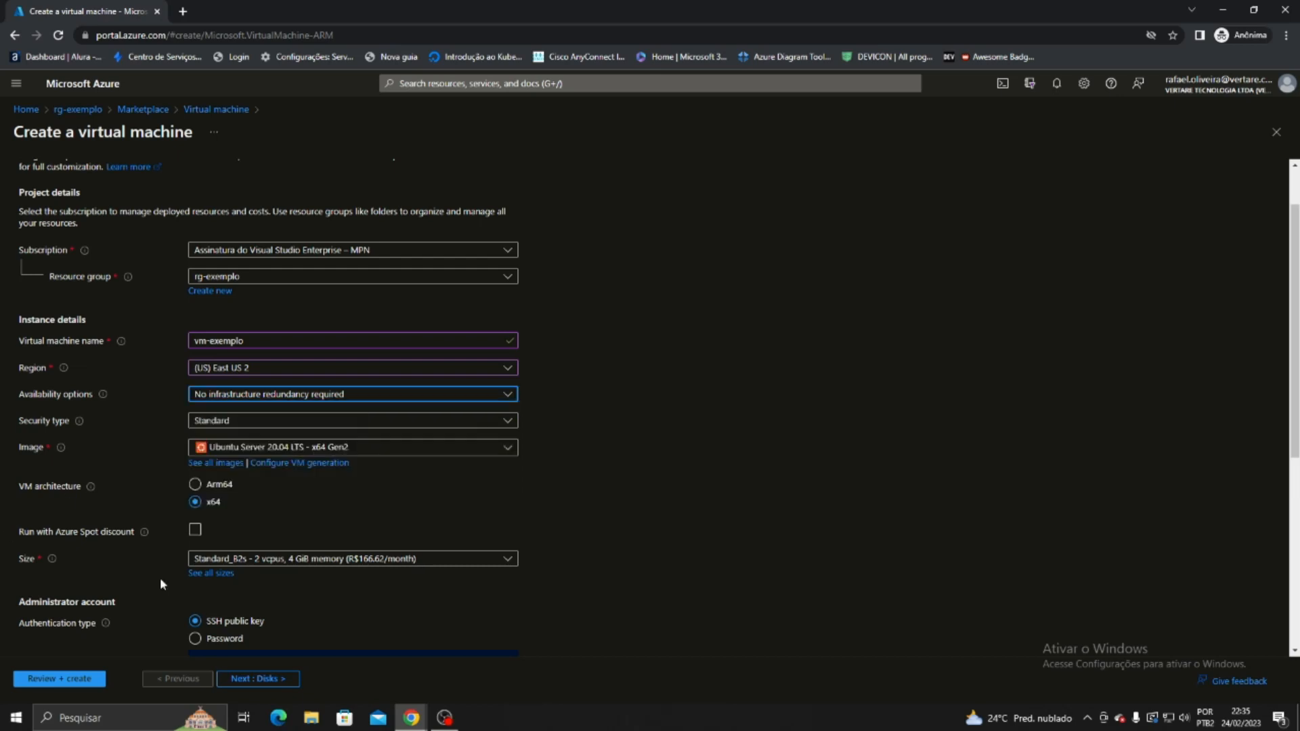
left_click(284, 421)
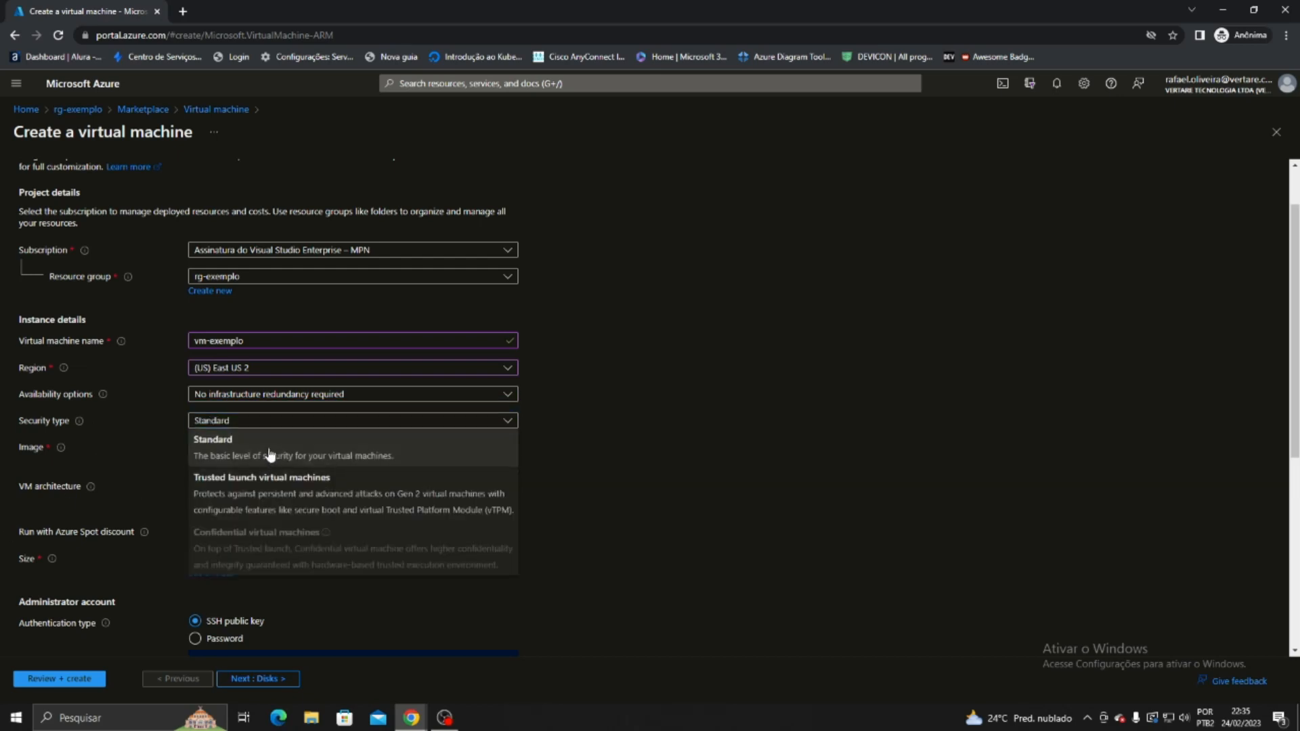
left_click(269, 454)
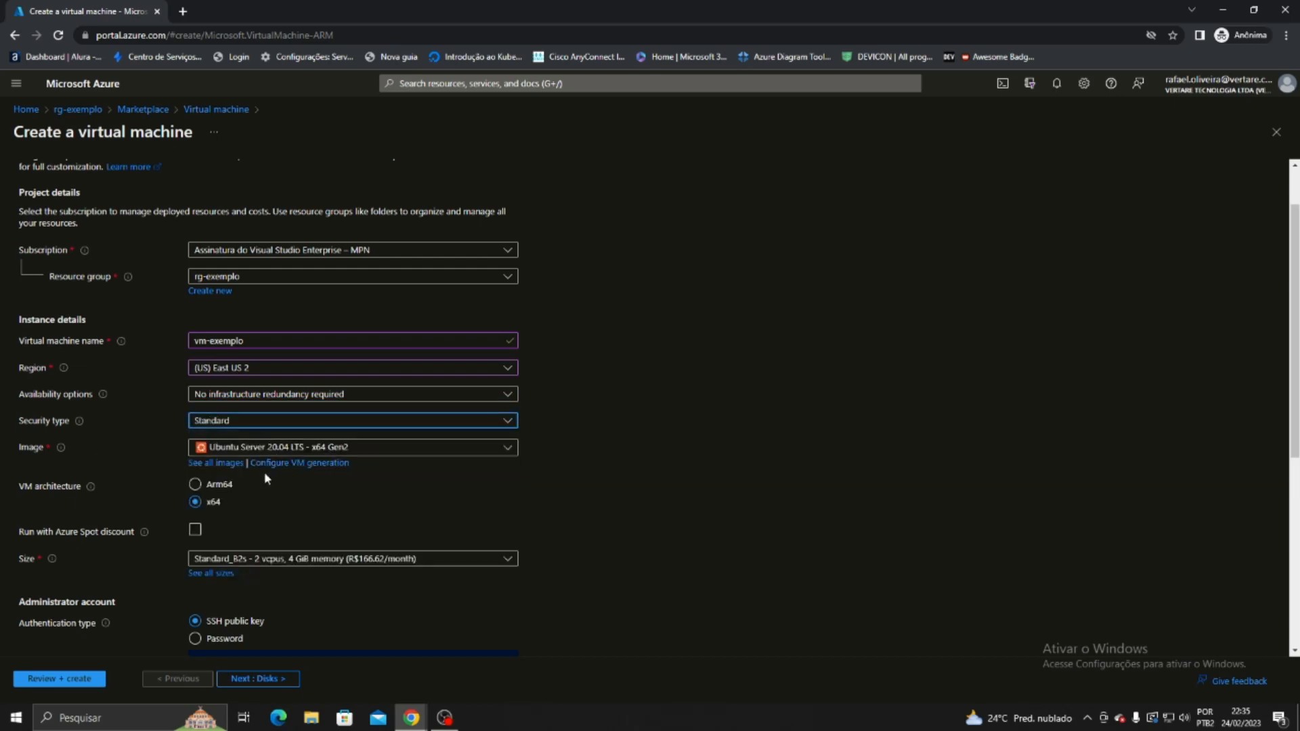
Select the Windows 10 Pro, version 21H2 - x64 Gen2 image for the virtual machine.
left_click(347, 449)
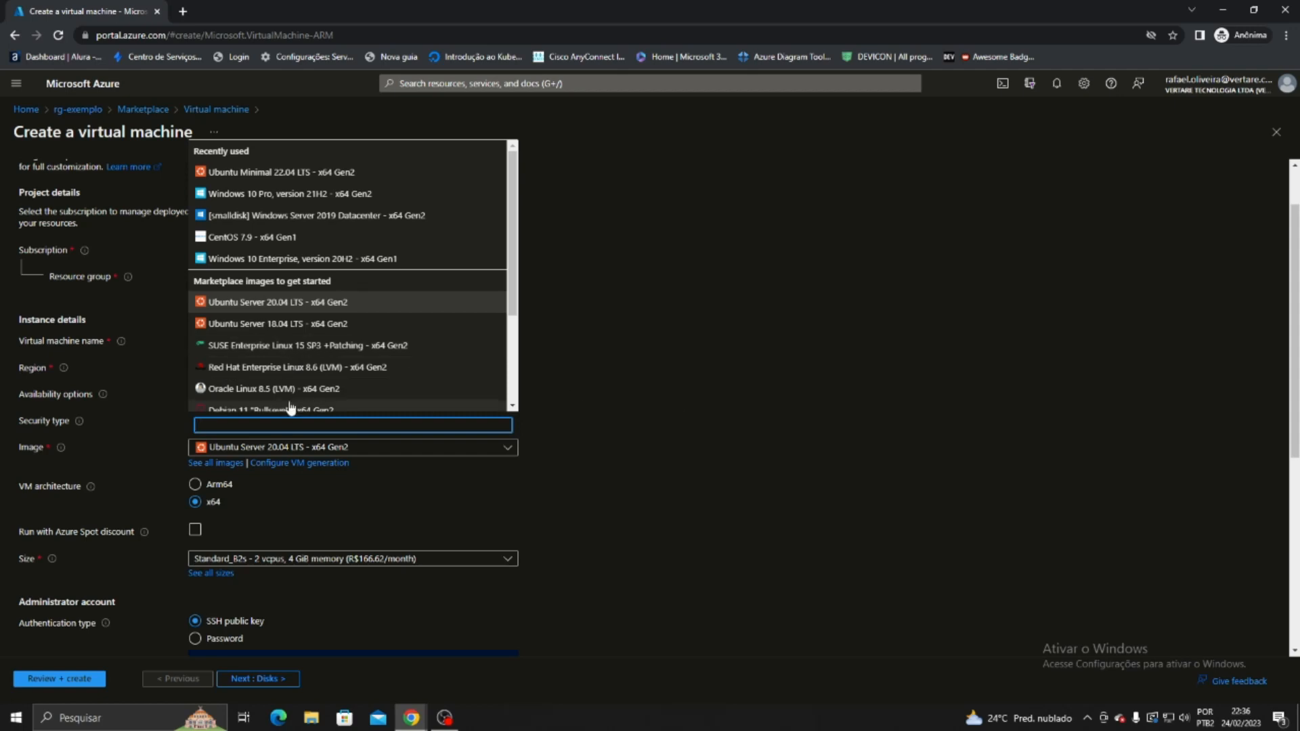
scroll(246, 289, "down", 2)
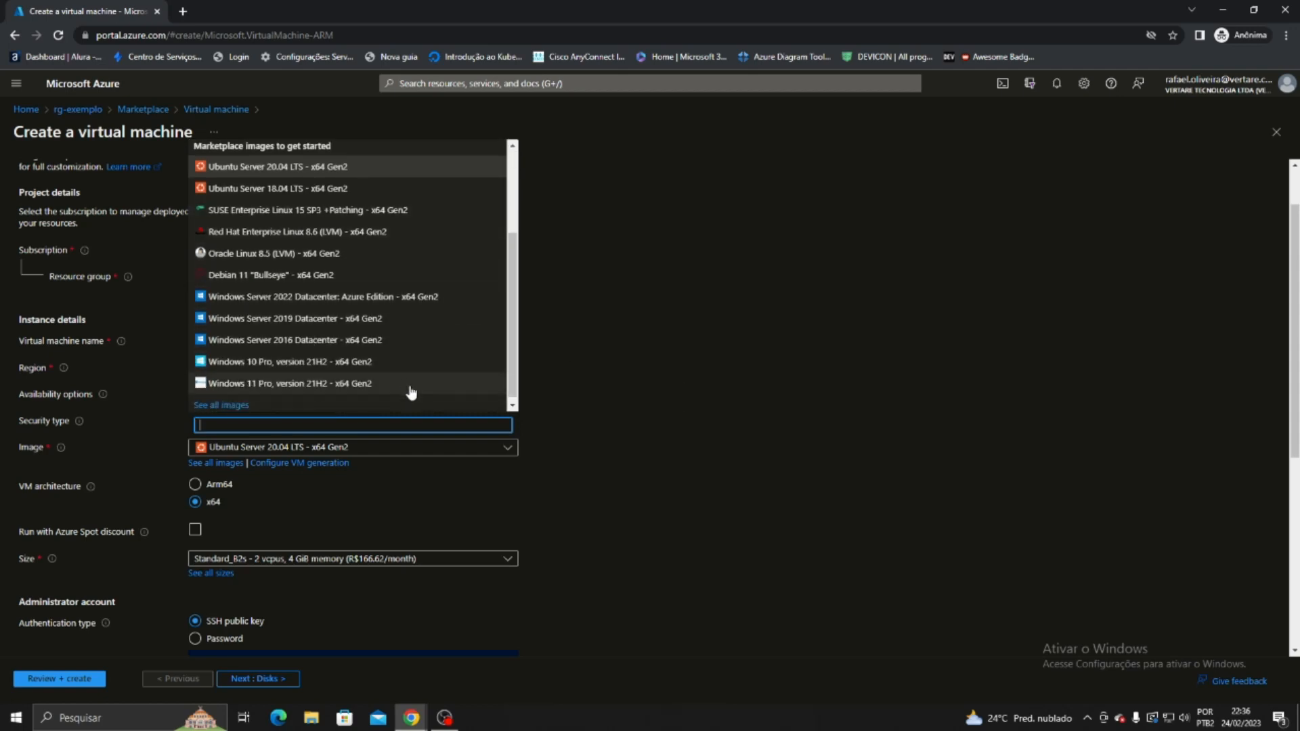
scroll(415, 389, "up", 2)
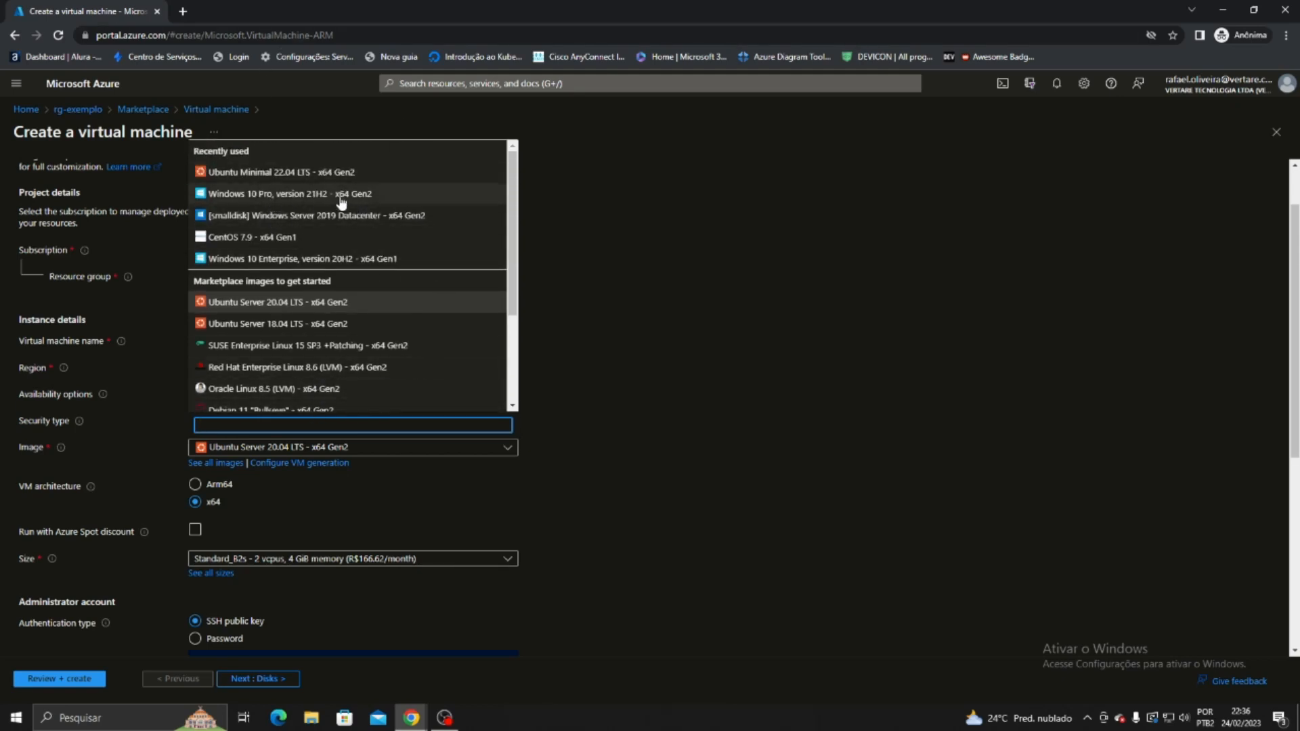
left_click(366, 195)
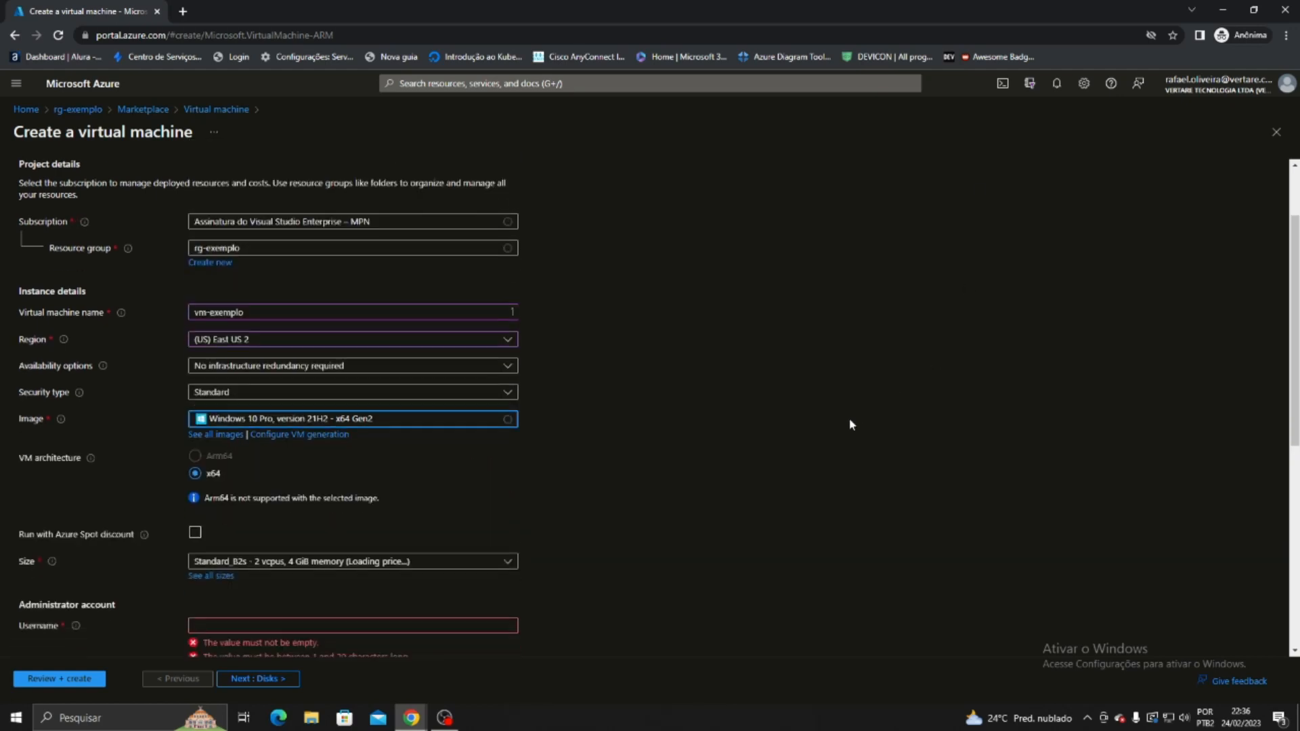
Choose the Standard_B2s size with 2 vcpus and 4 GiB memory for the virtual machine.
scroll(849, 424, "down", 1)
scroll(668, 414, "down", 2)
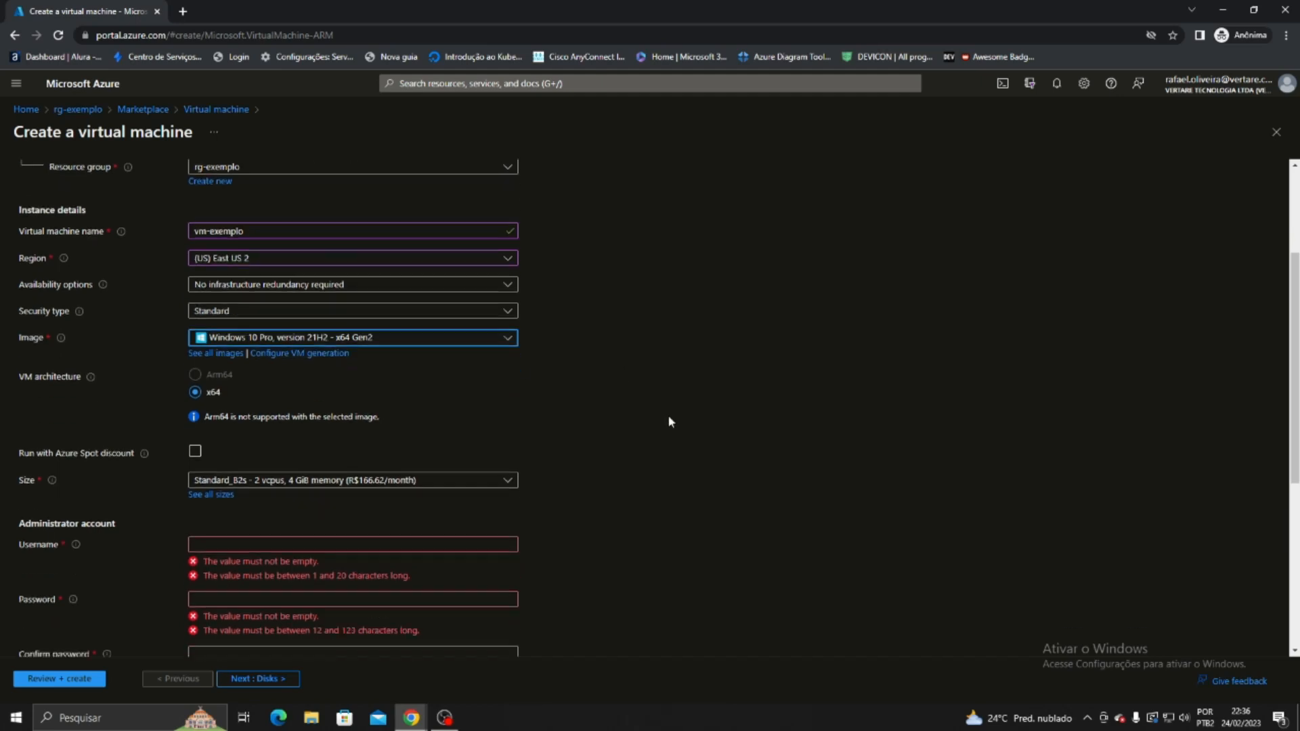
left_click_drag(227, 303, 176, 315)
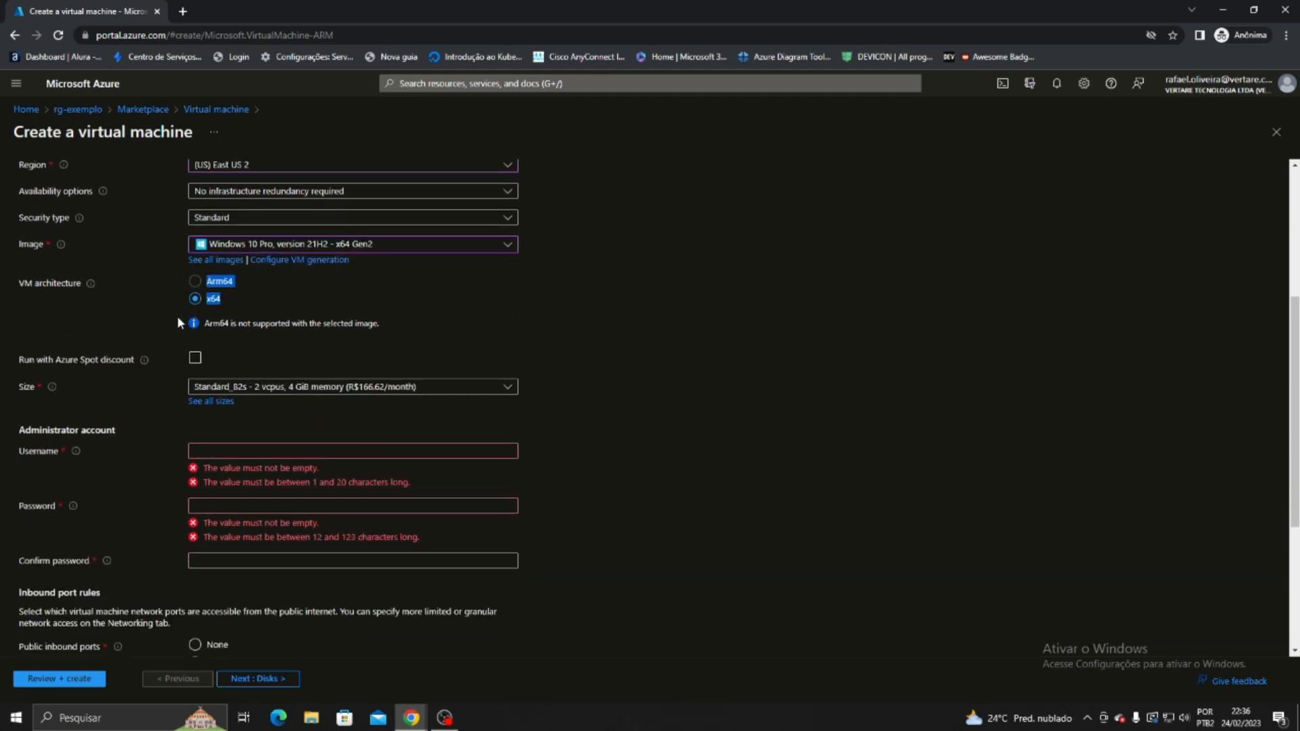
left_click(137, 310)
scroll(715, 339, "down", 1)
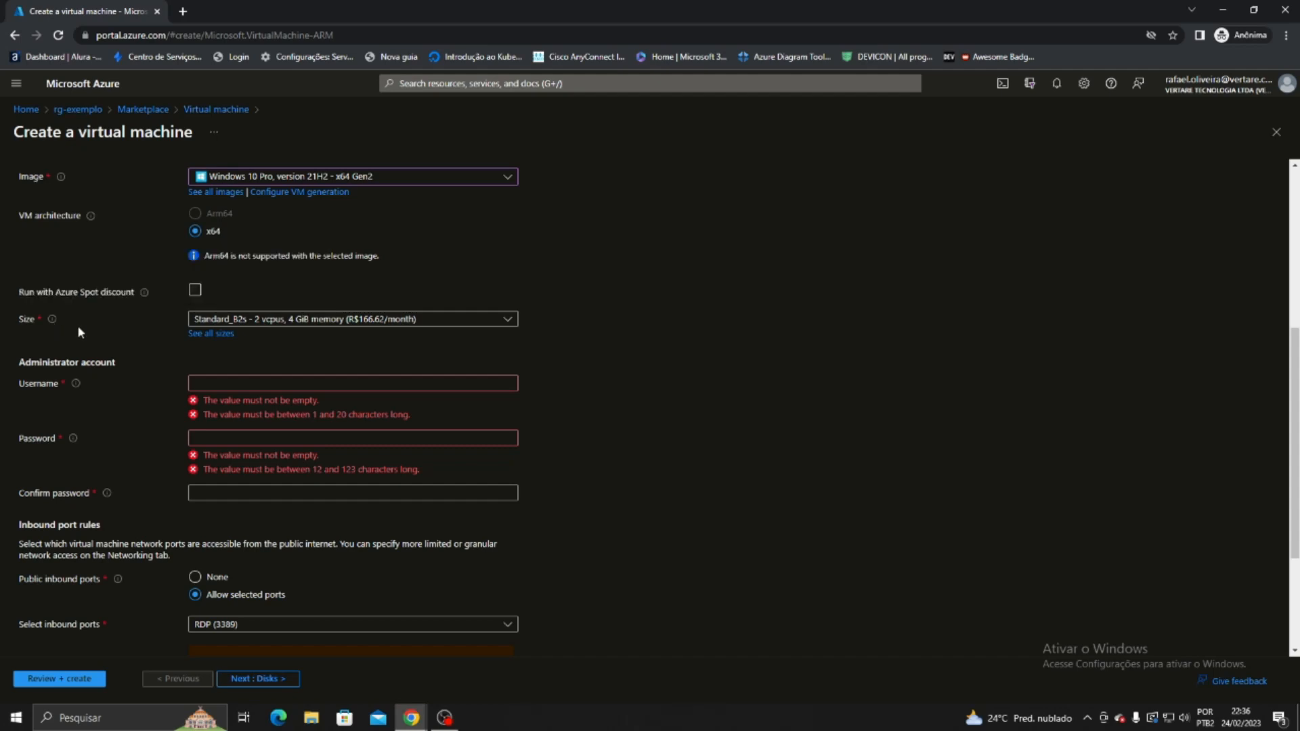
left_click(370, 326)
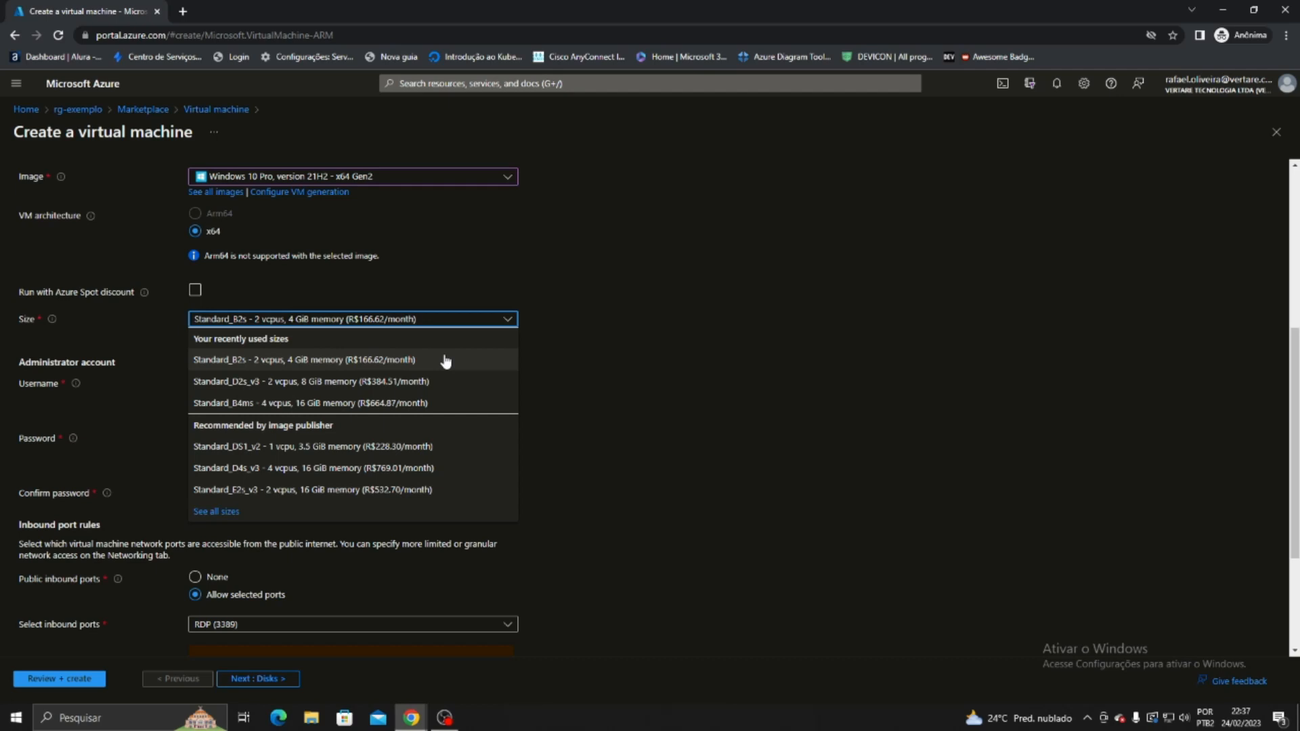
left_click(392, 364)
Set the administrator account's username to exemplo.
scroll(642, 376, "down", 1)
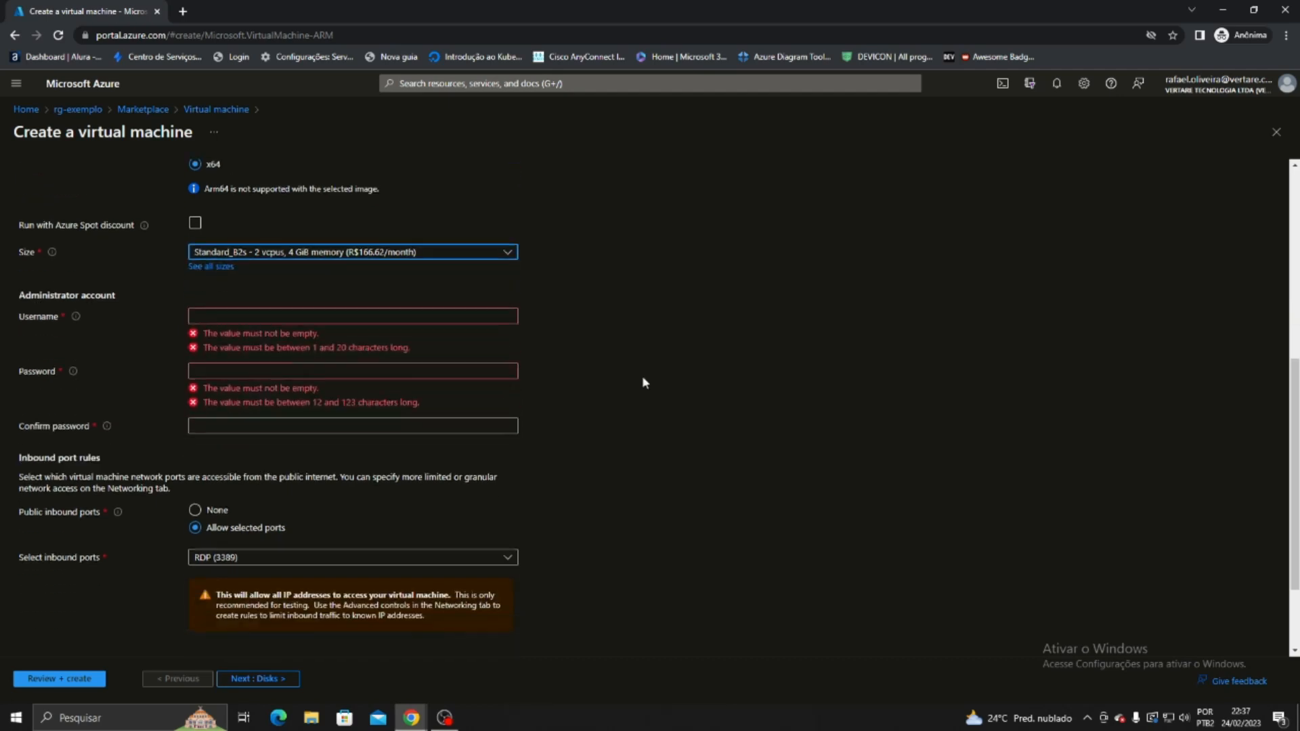
left_click(205, 316)
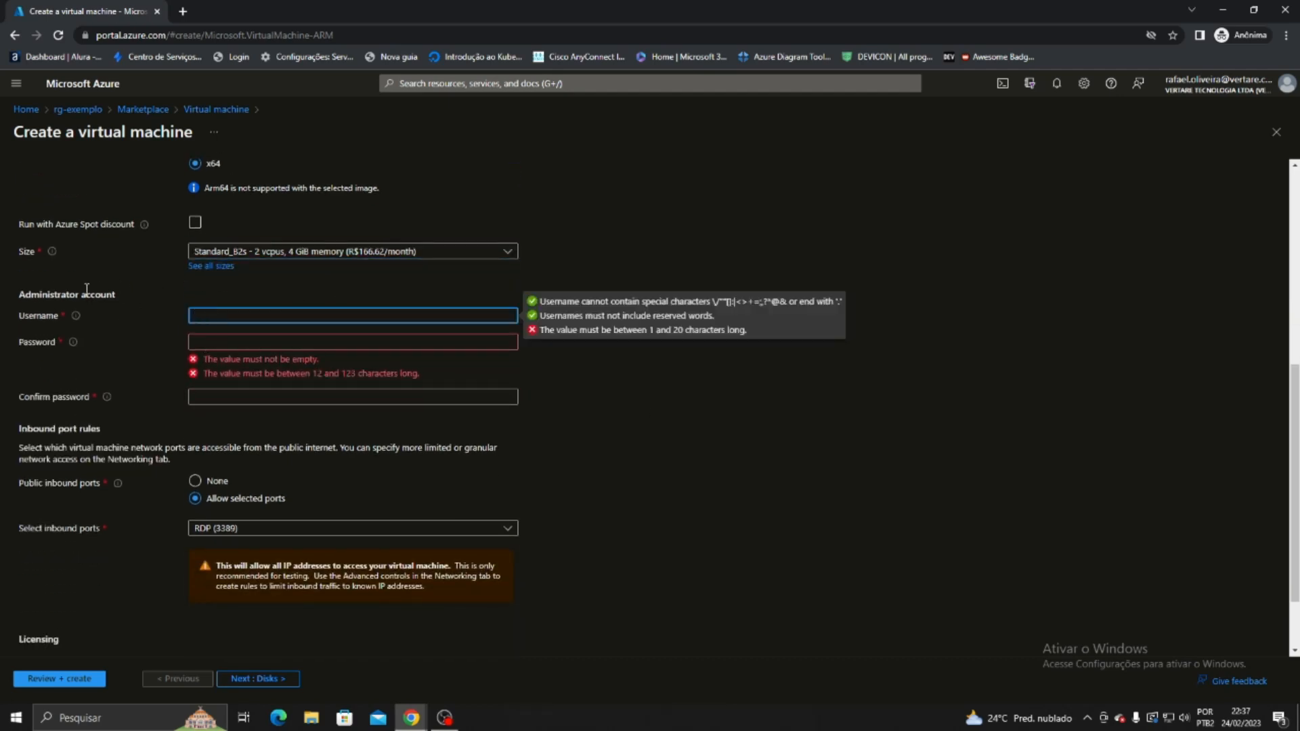
left_click_drag(83, 294, 106, 296)
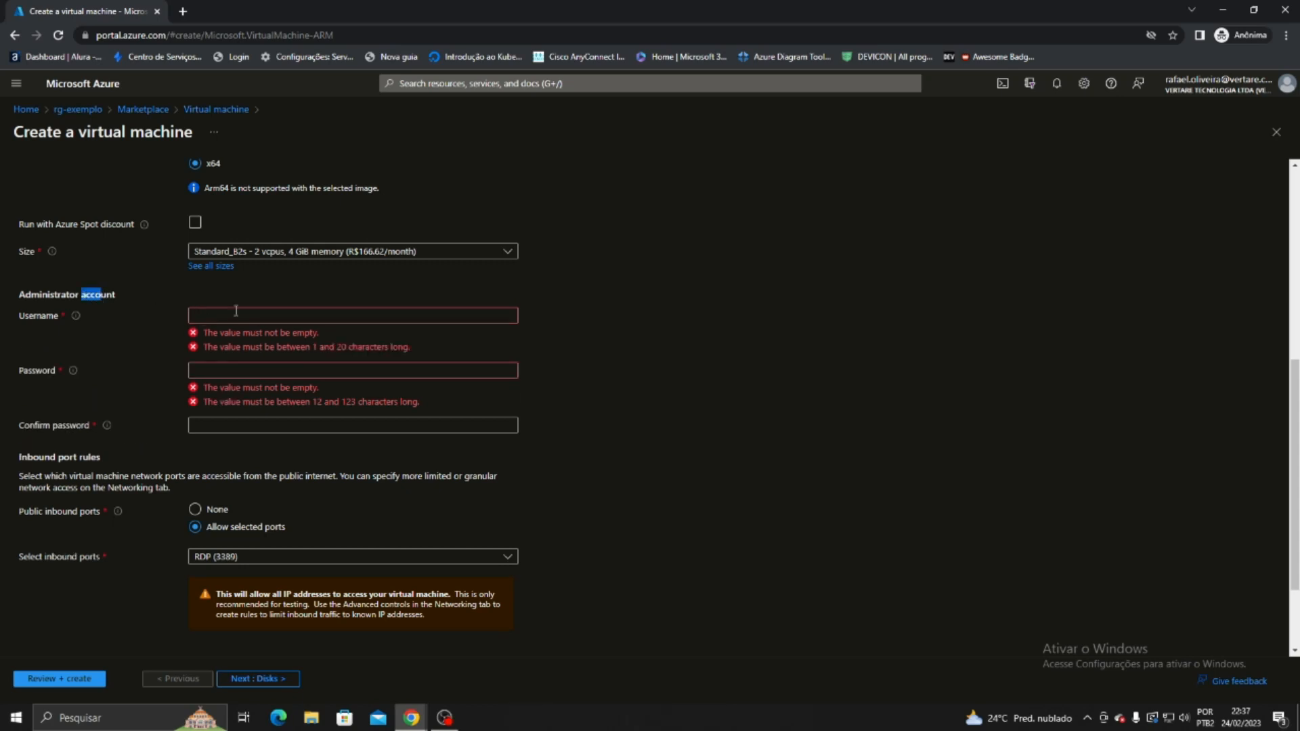
left_click(235, 315)
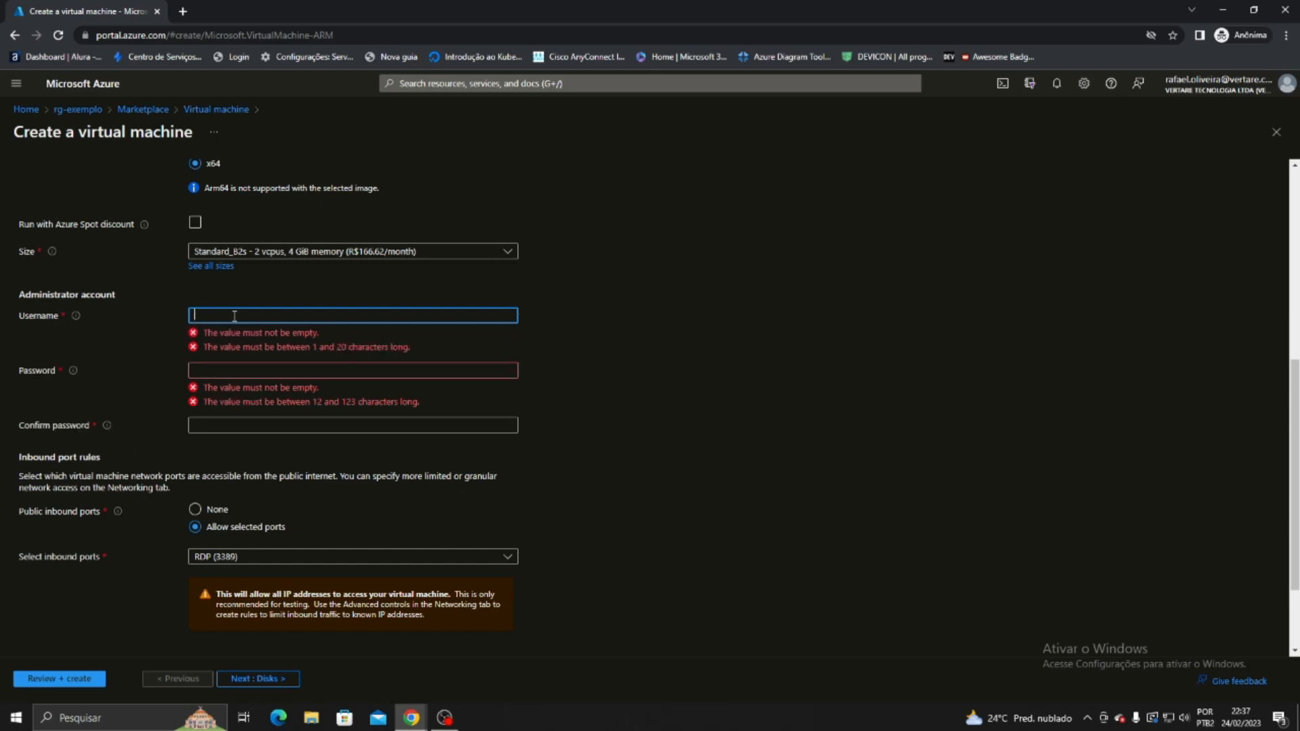
type("exempl")
key("BackSpace")
key("BackSpace")
type("plo")
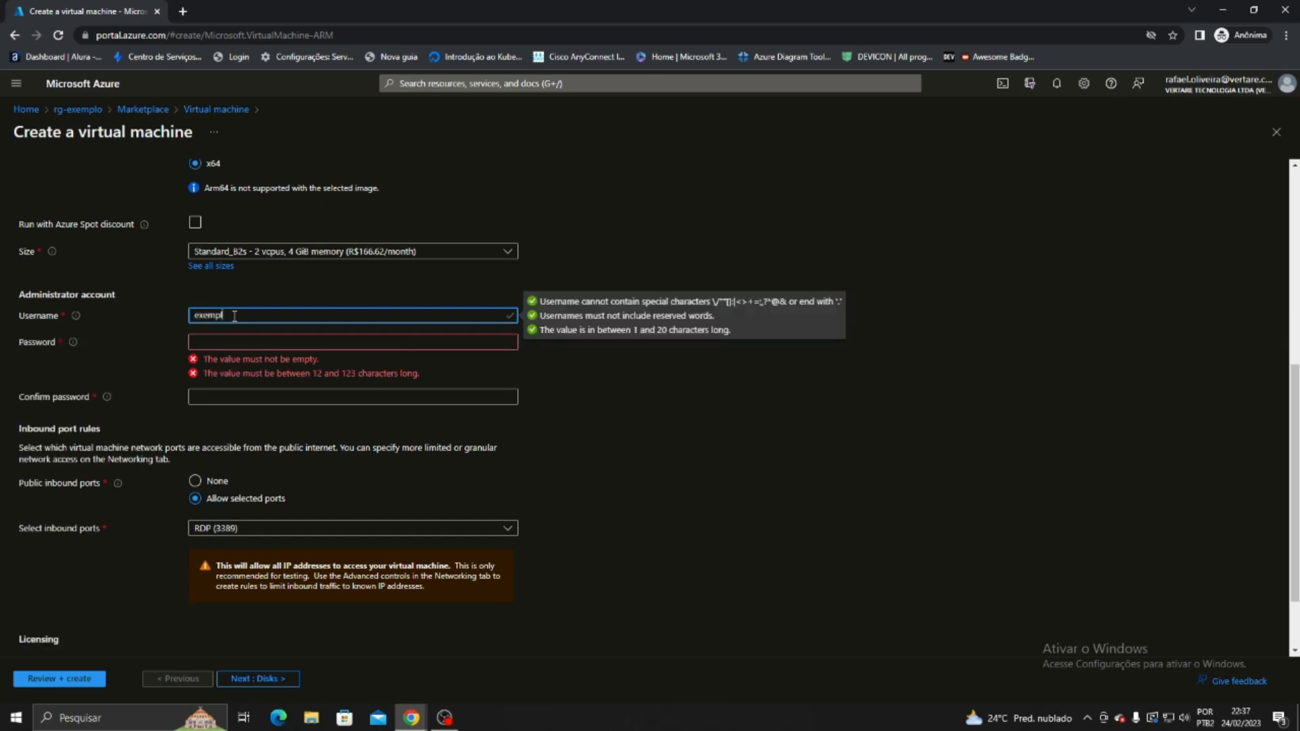
Enter a password of at least 12 characters for the administrator account and repeat it in the Confirm password field.
left_click(241, 342)
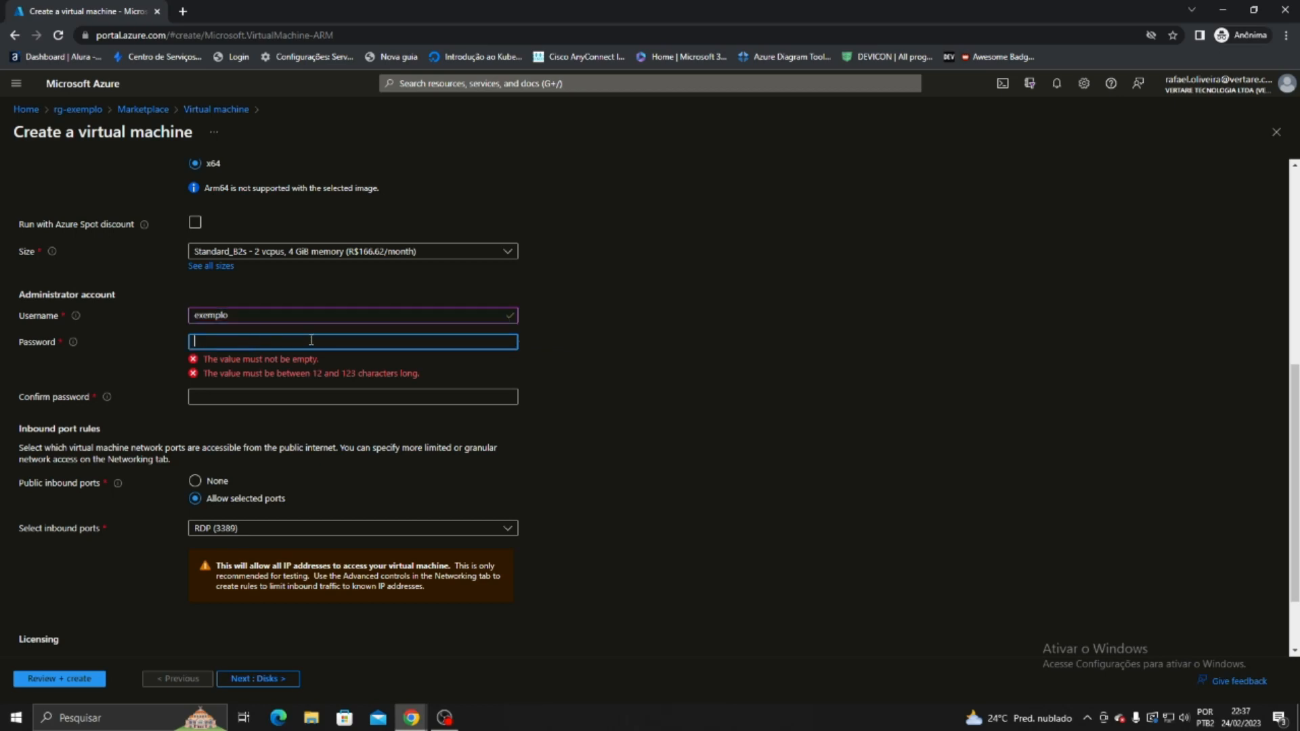
type("••••••••••")
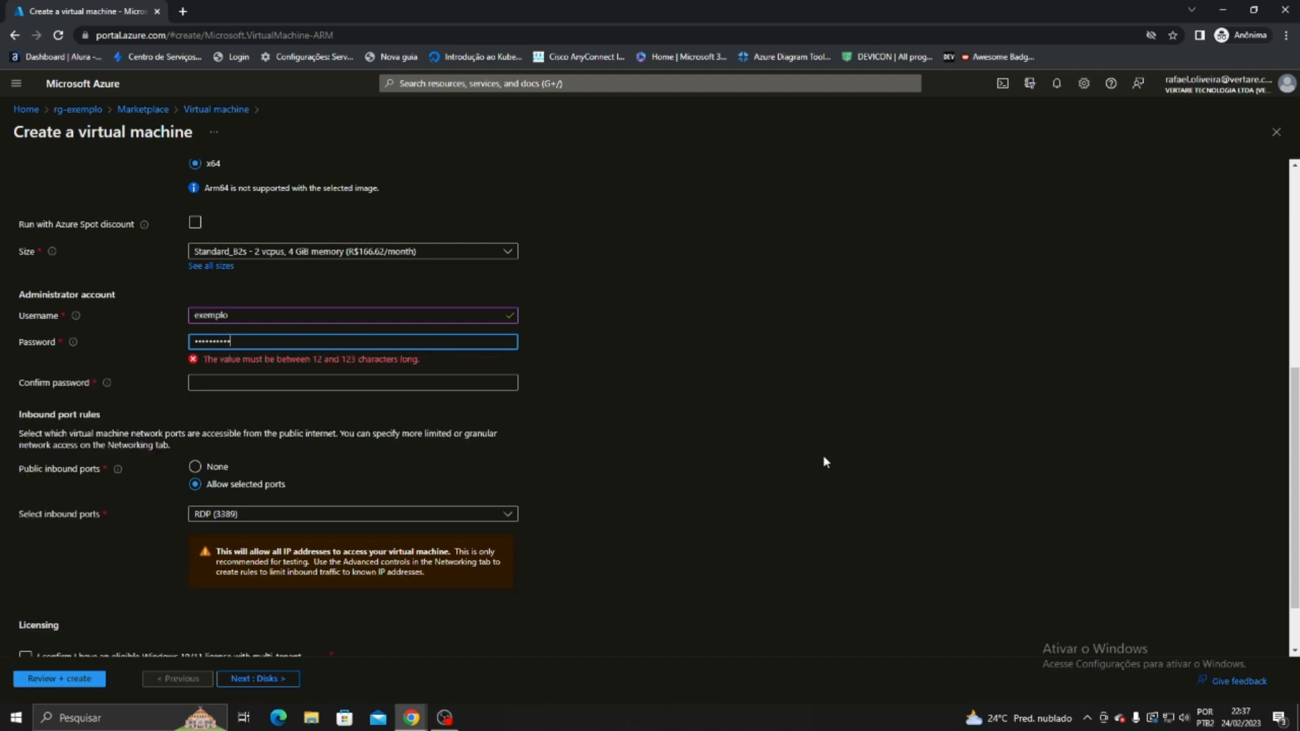
left_click(282, 378)
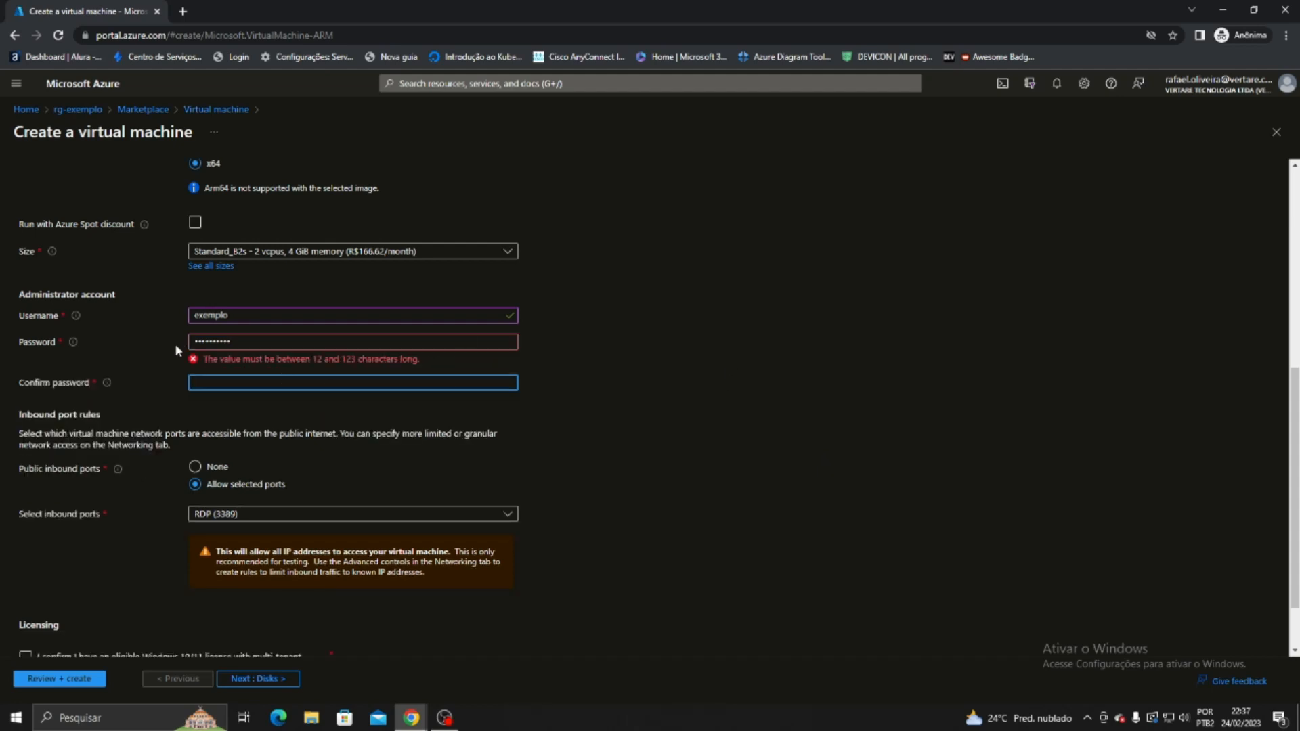
left_click(63, 341)
type("••")
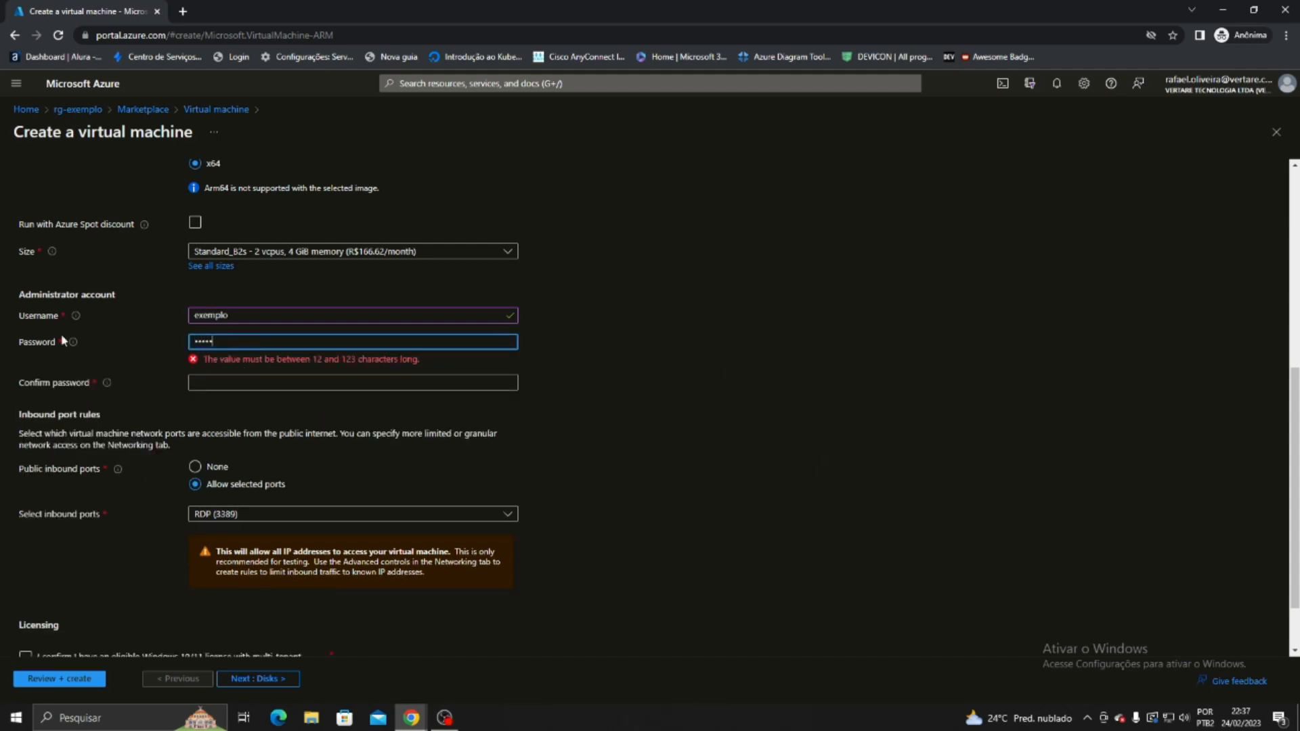
type("•••••••")
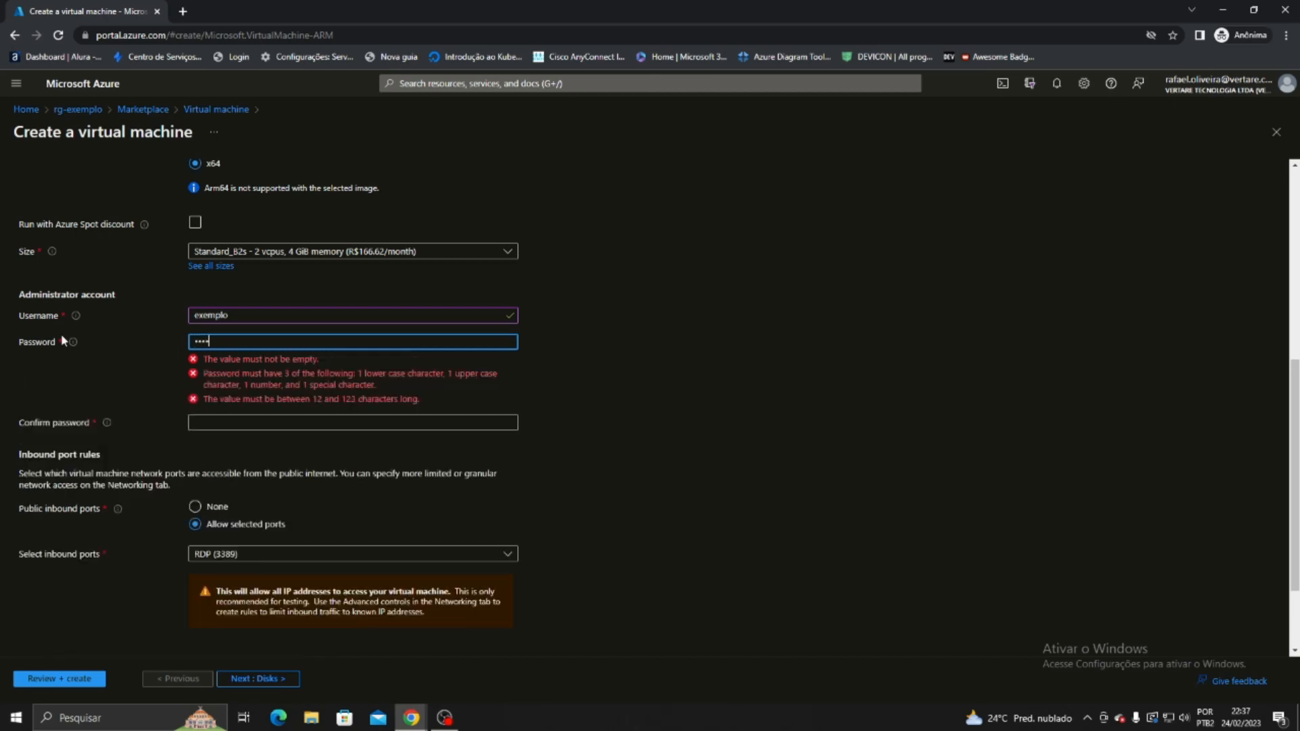
type("•••••••")
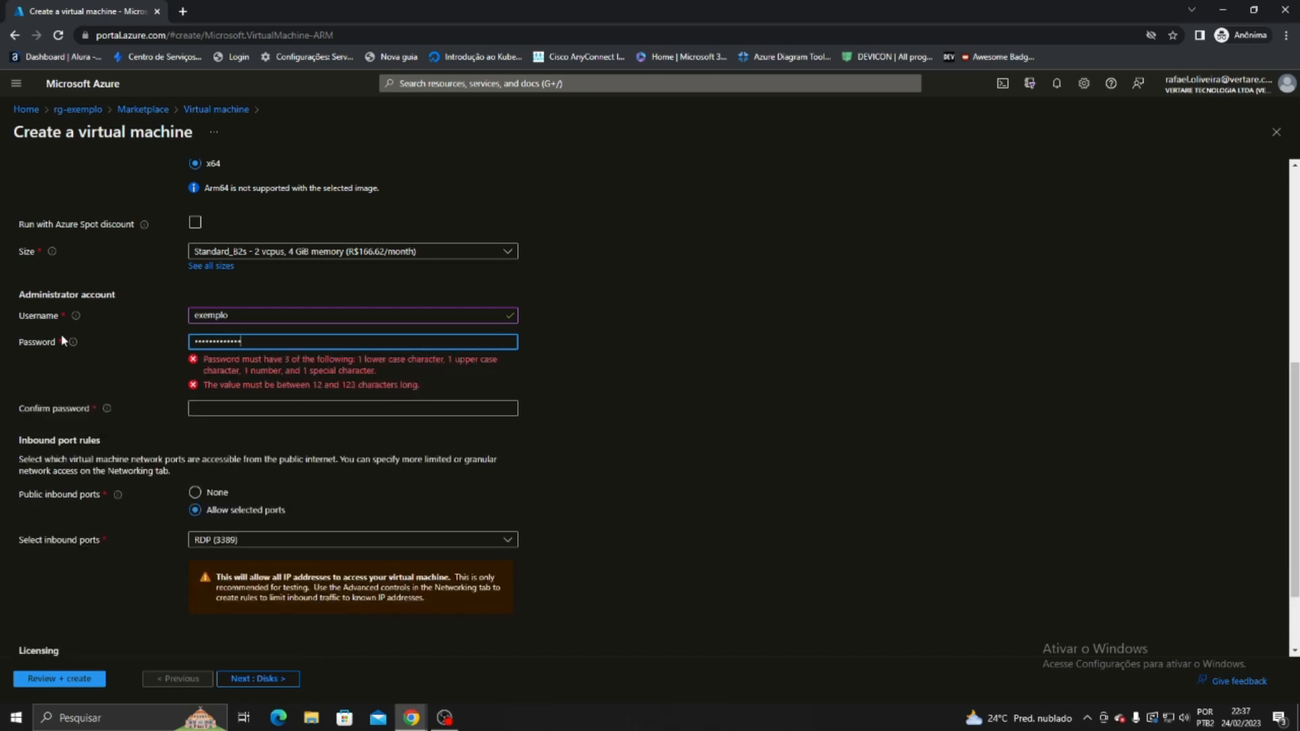
key("Tab")
type("•••••••••••")
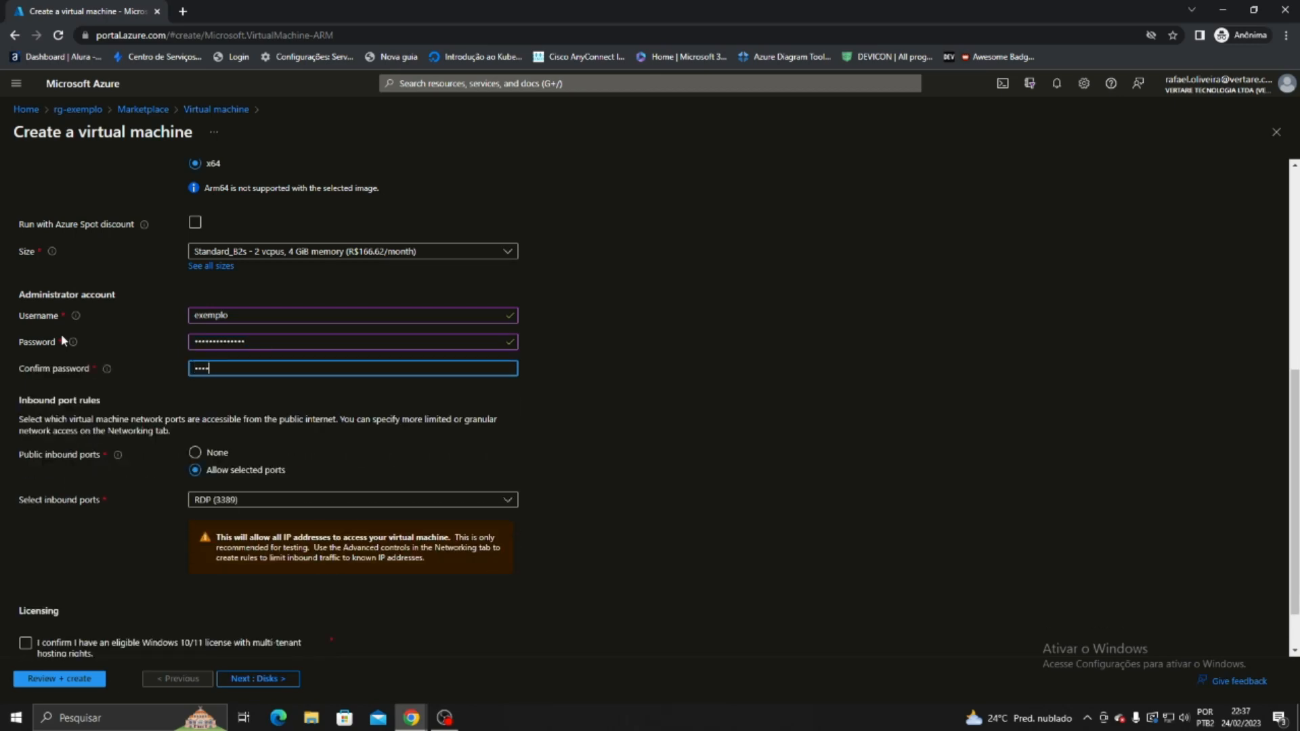
type("•••")
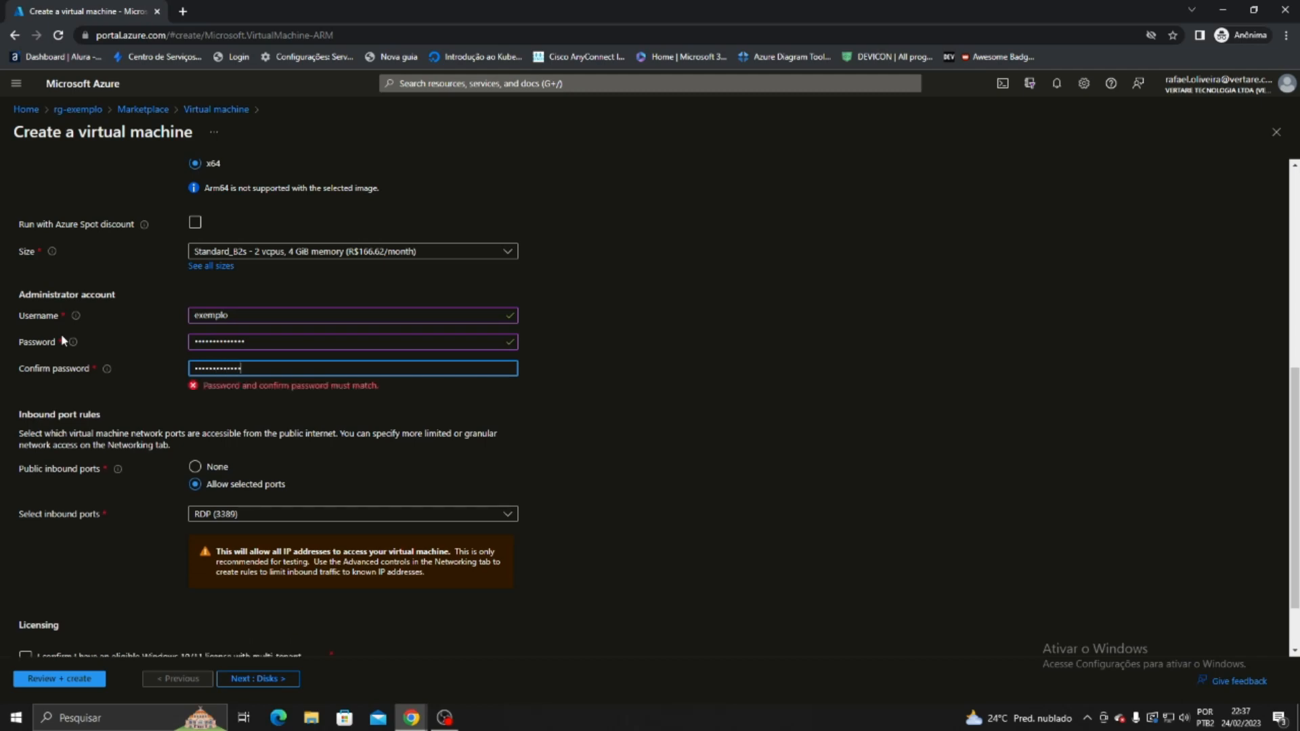
left_click(781, 336)
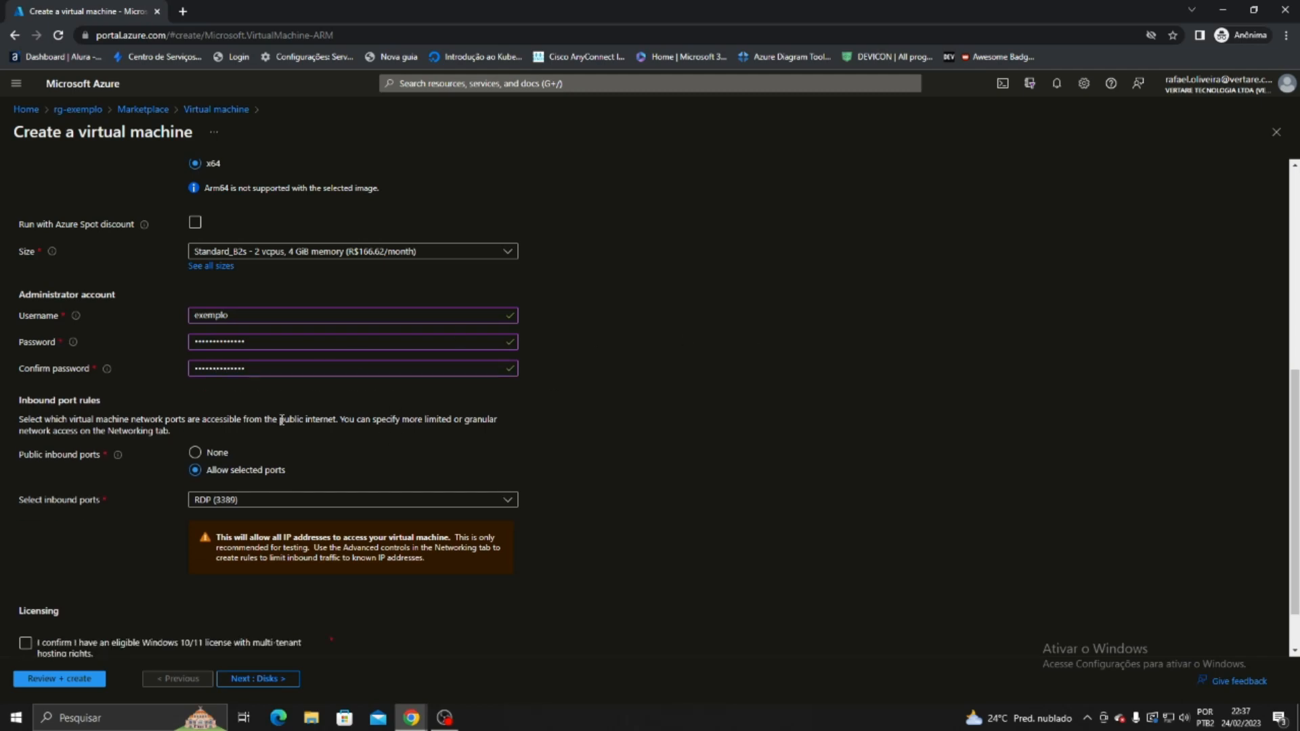
Check the available public inbound ports and confirm having an eligible Windows 10/11 license with multi-tenant hosting rights.
scroll(789, 322, "down", 1)
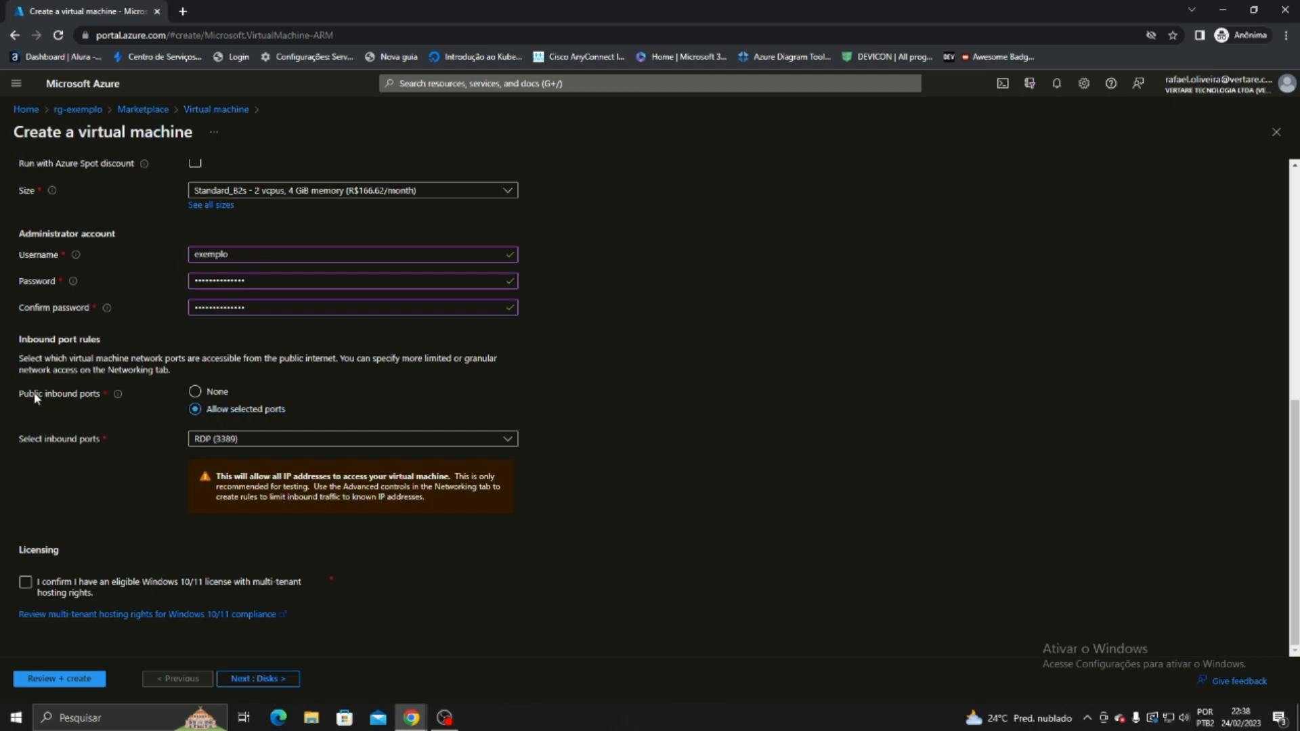
left_click_drag(27, 399, 73, 401)
left_click(209, 440)
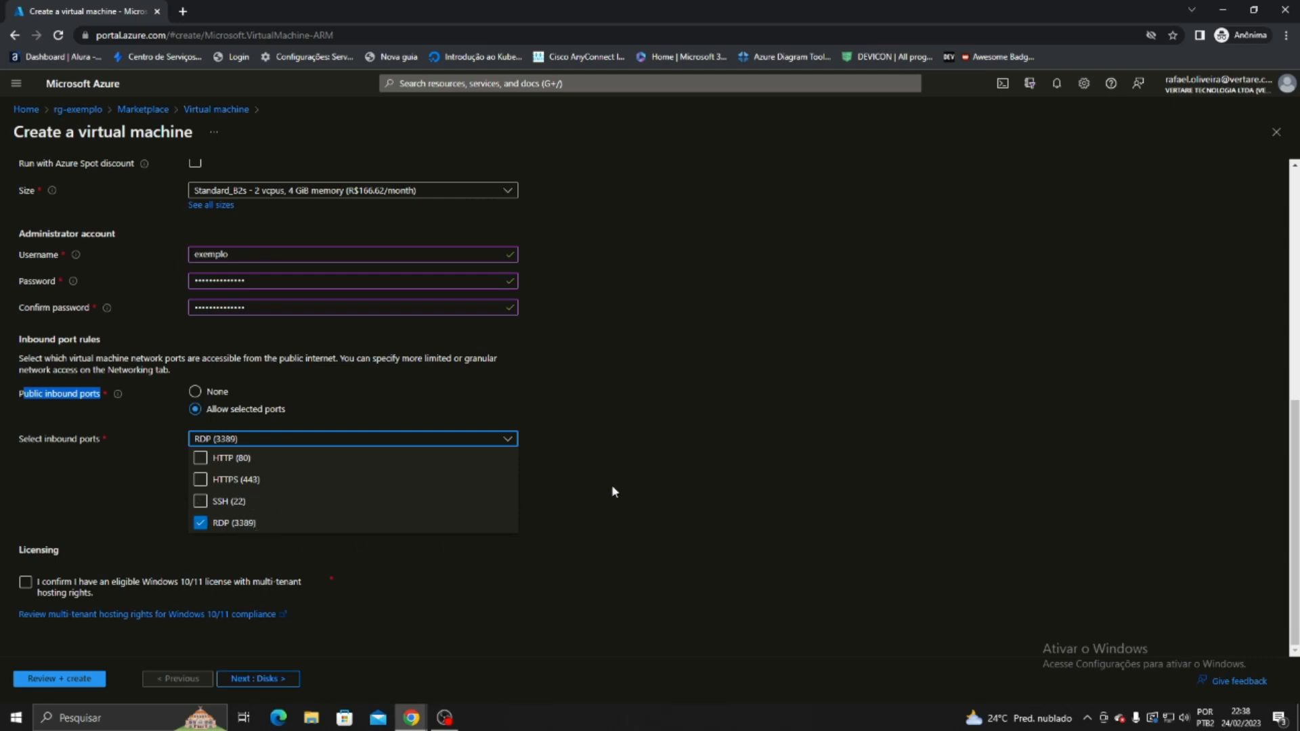
left_click(638, 465)
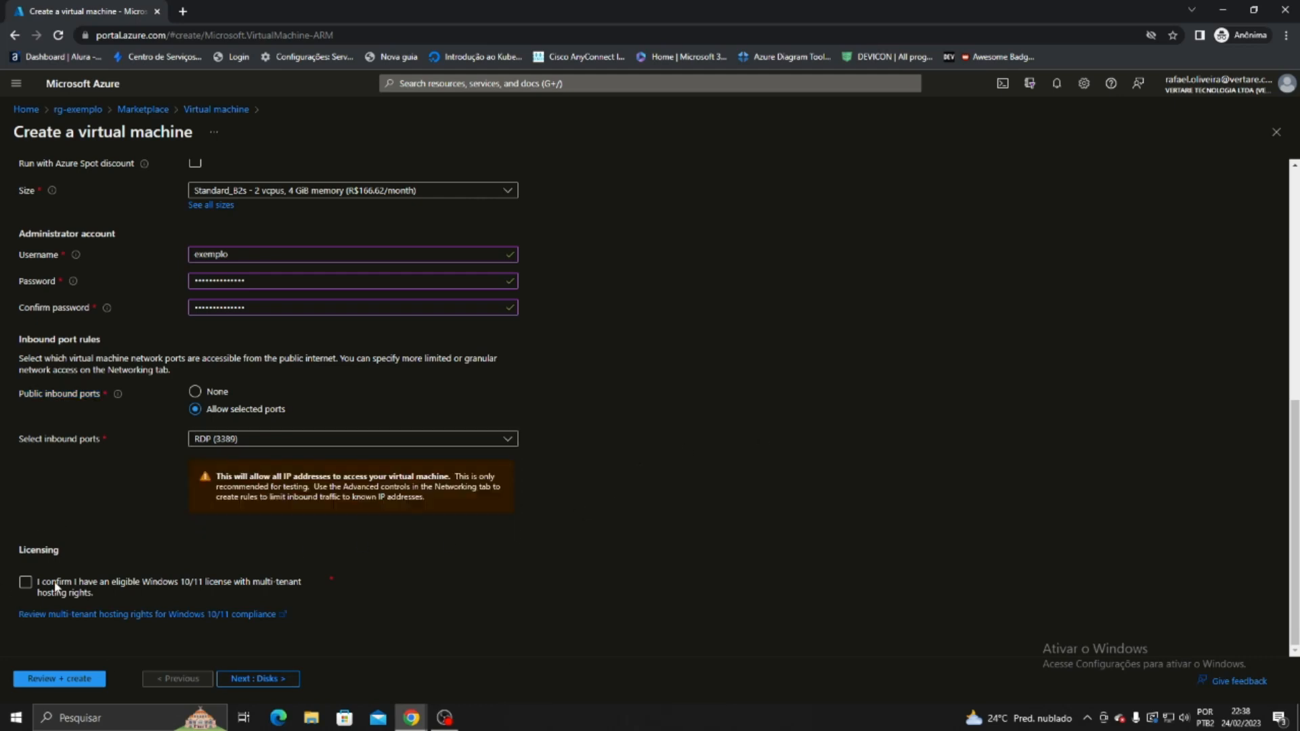
left_click(25, 583)
Set the virtual machine's OS disk type to Standard SSD (locally-redundant storage).
scroll(677, 493, "up", 6)
scroll(679, 499, "up", 1)
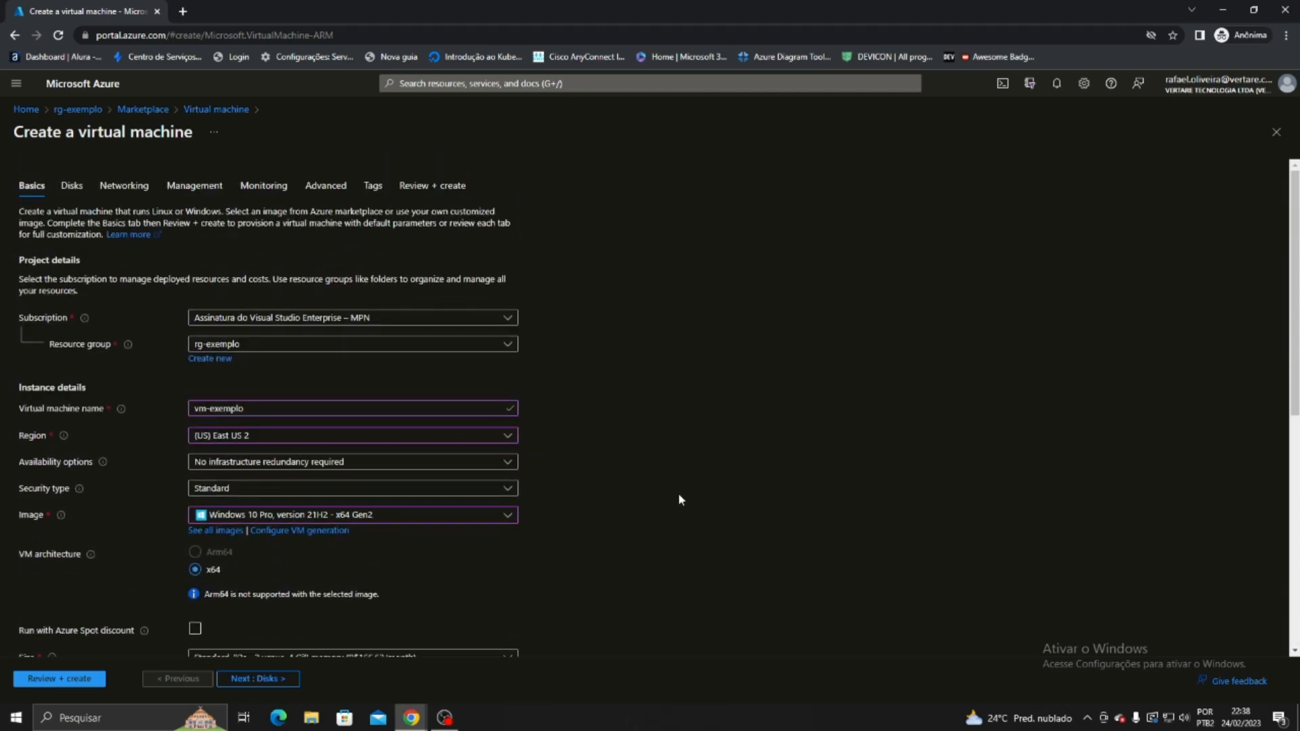
left_click(71, 186)
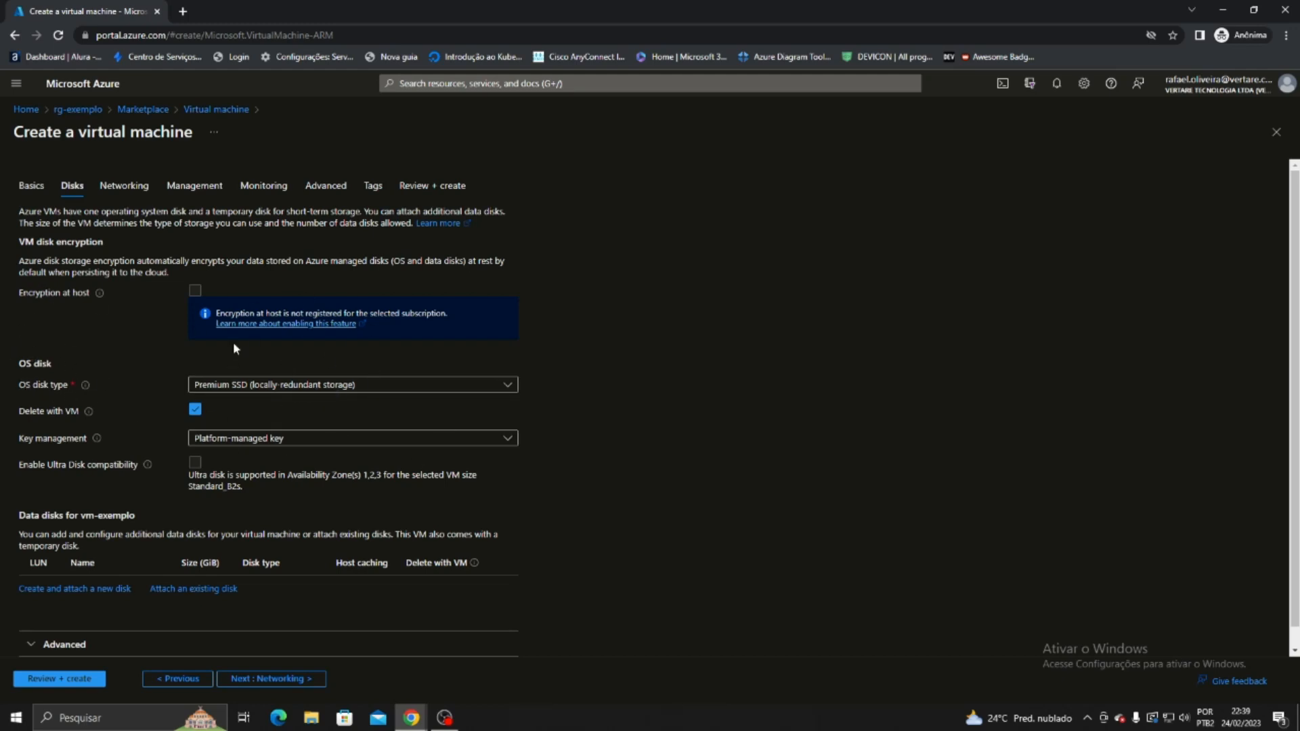
left_click(242, 387)
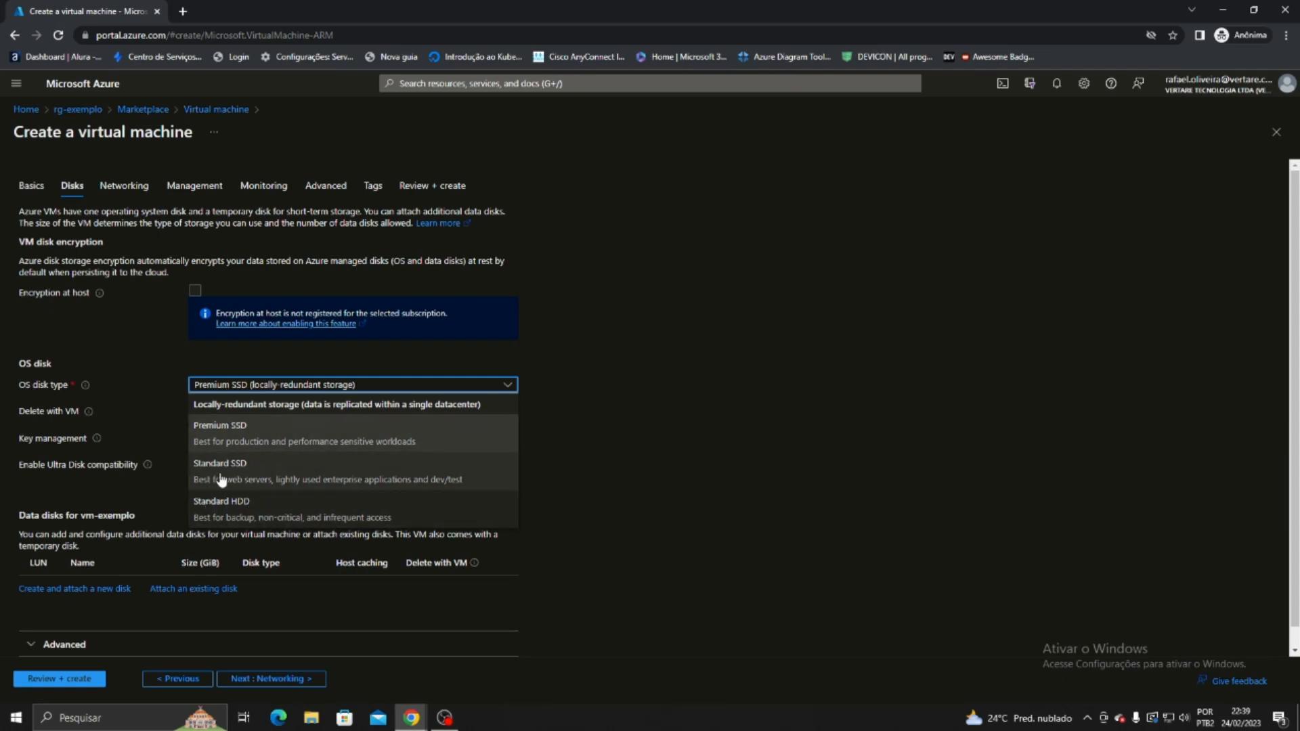
left_click(245, 468)
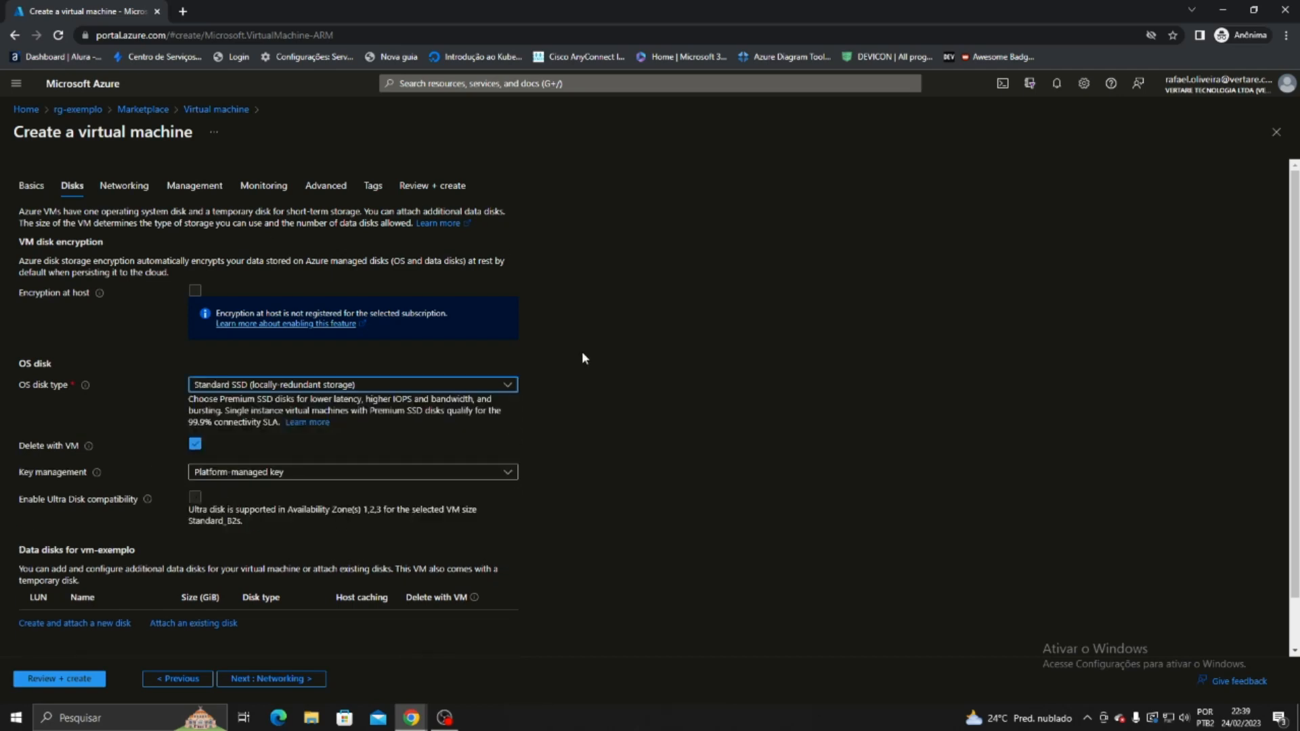
Examine the data disks section and the advanced managed-disk and ephemeral OS disk settings for vm-exemplo.
scroll(616, 424, "down", 1)
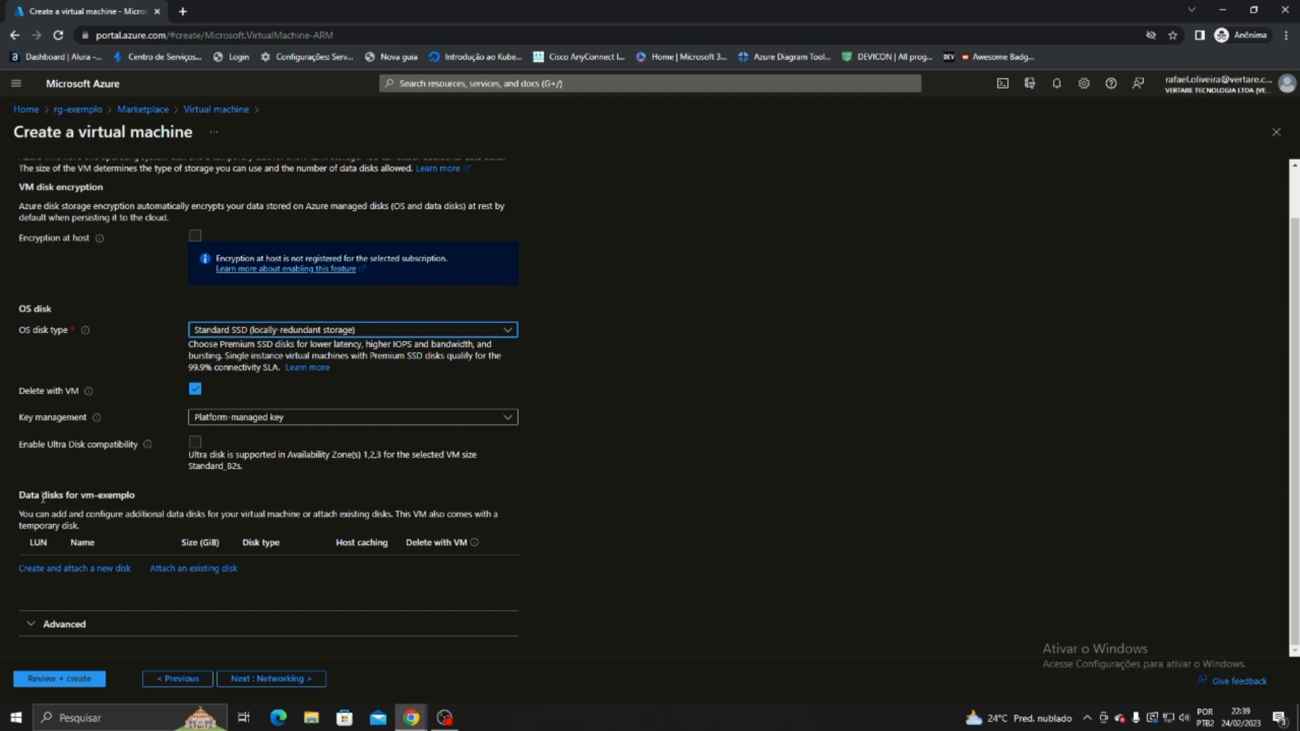
left_click_drag(22, 495, 136, 495)
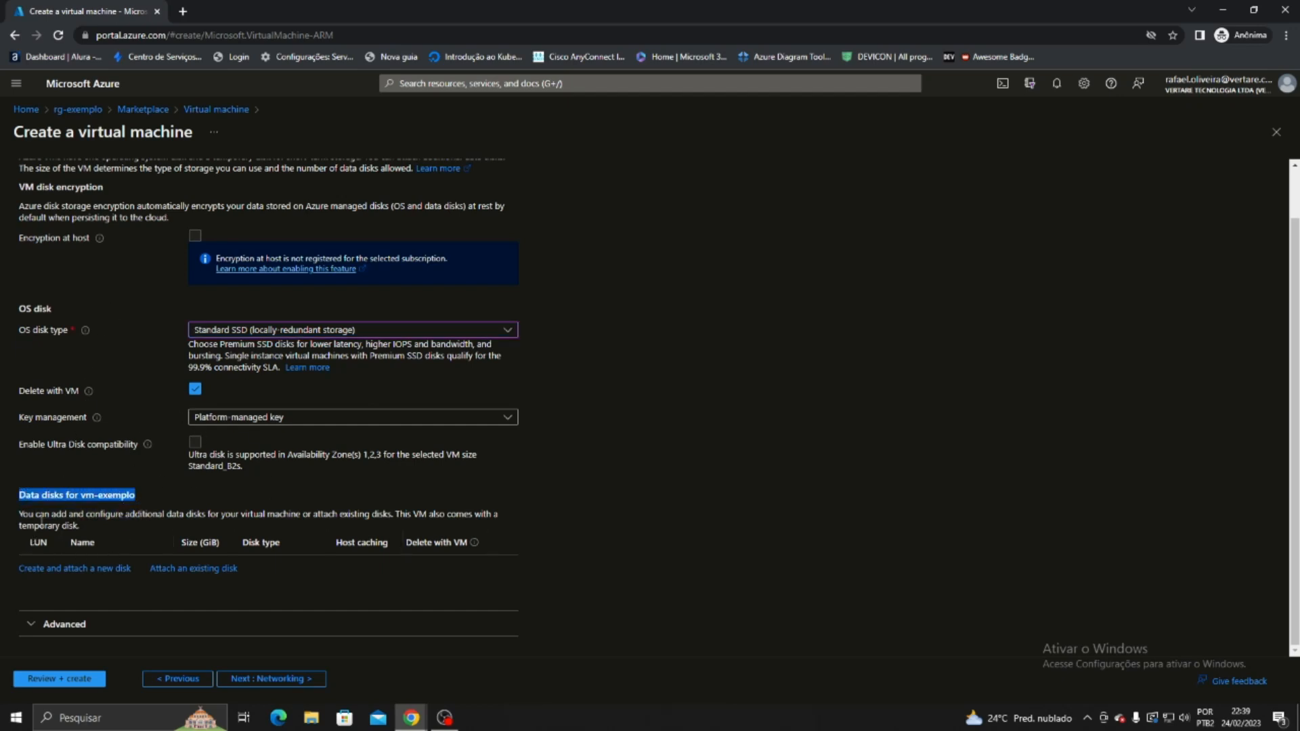
left_click(637, 527)
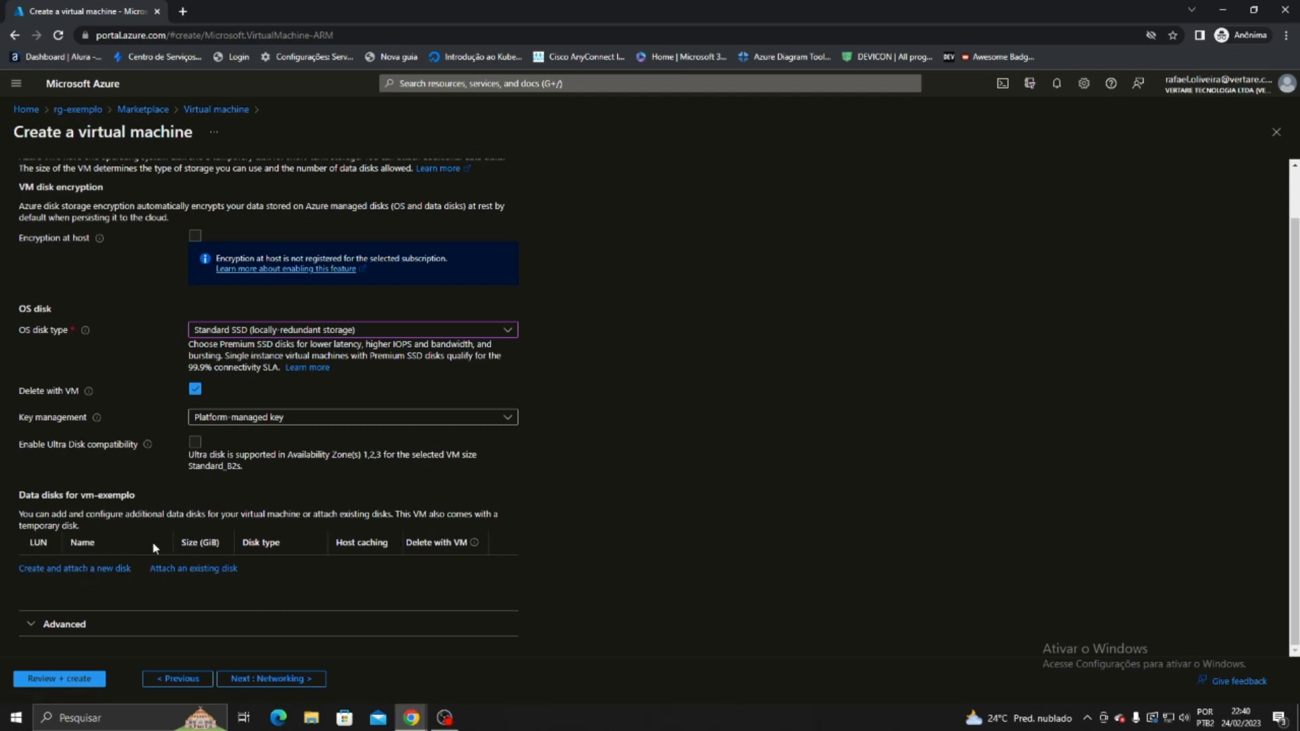
left_click(55, 624)
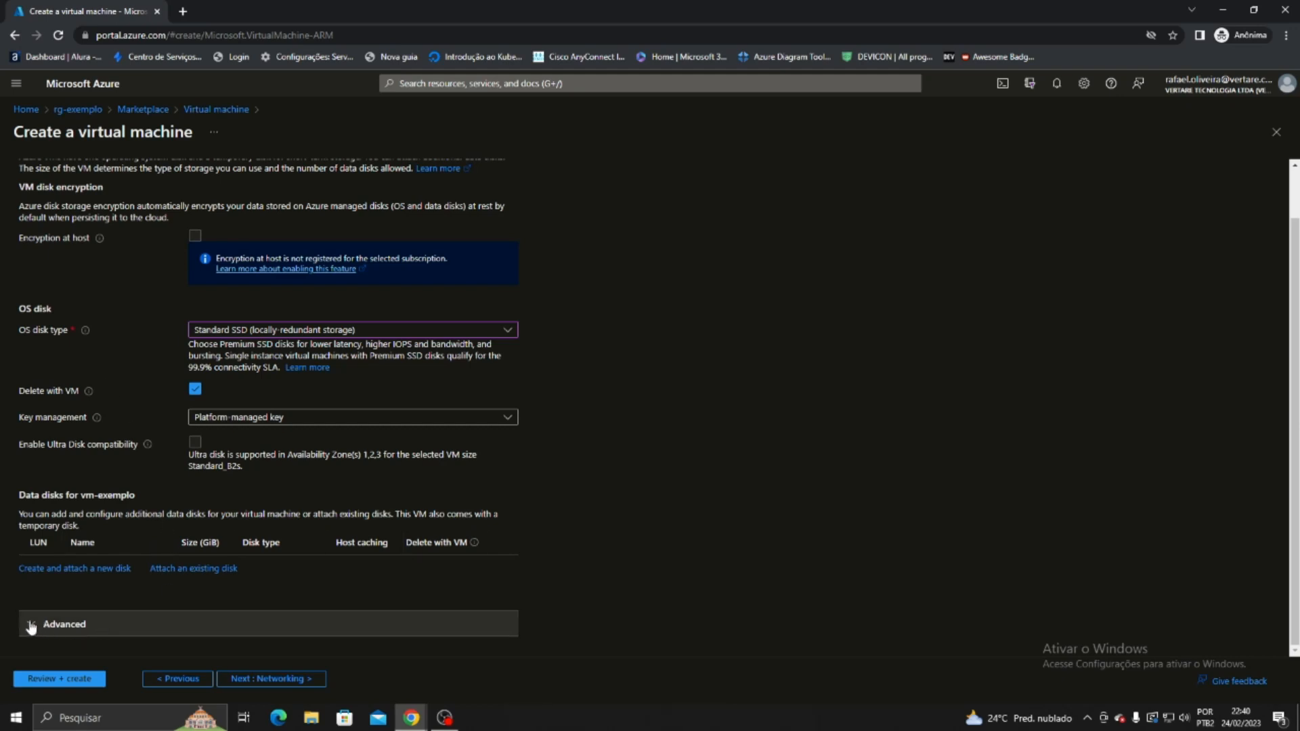
scroll(296, 627, "down", 2)
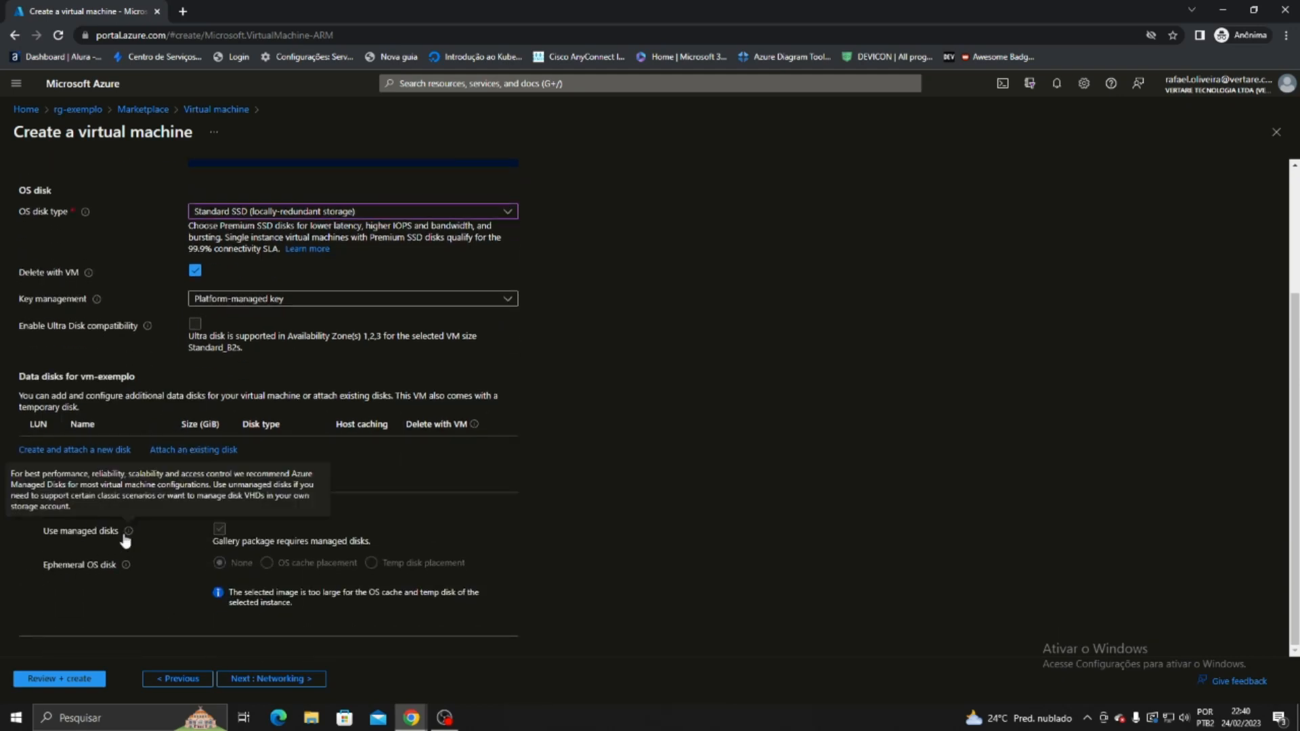
scroll(93, 601, "up", 2)
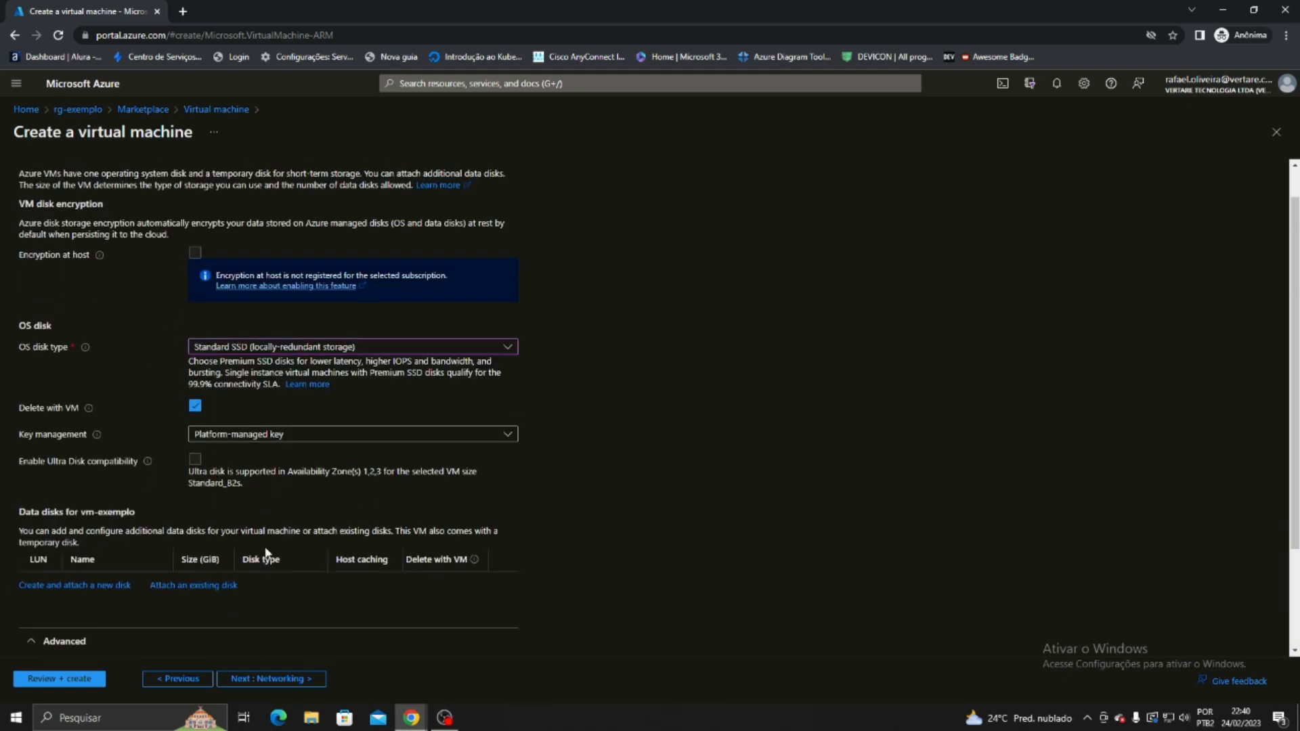
left_click(59, 640)
scroll(156, 405, "up", 1)
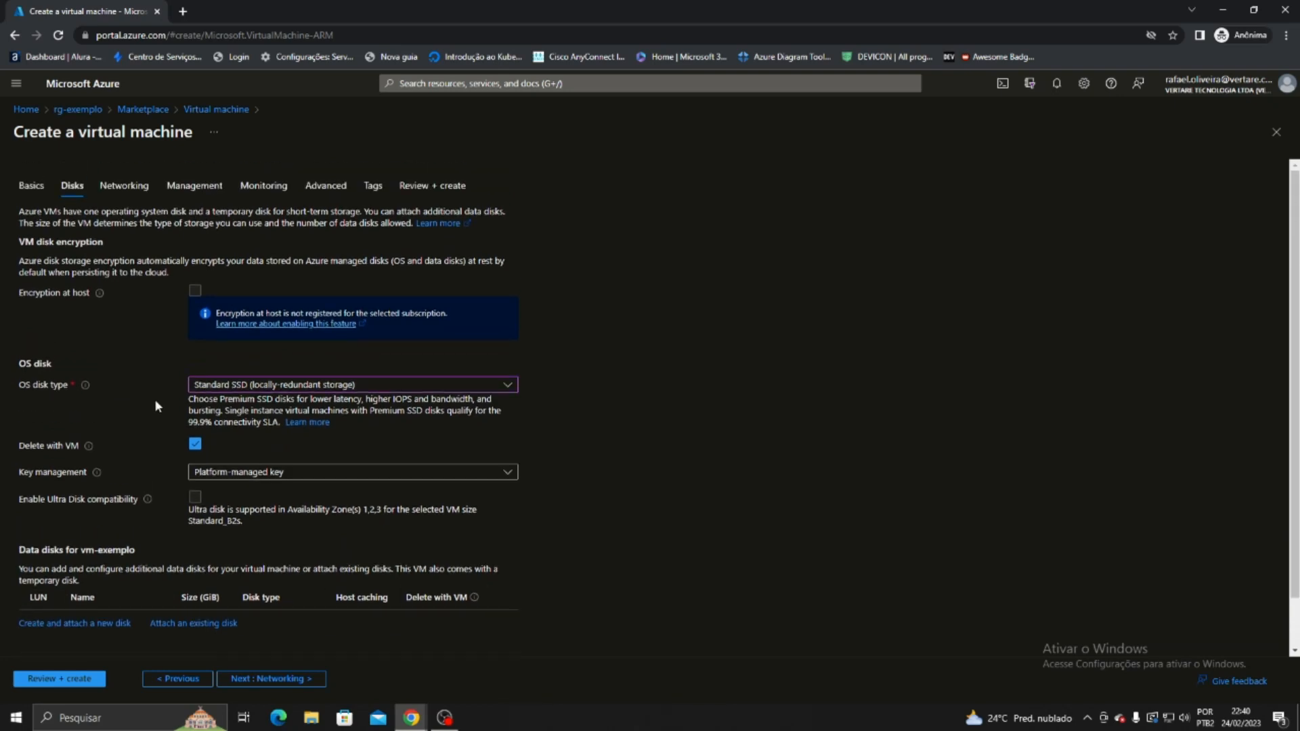
Connect the virtual machine's network interface to the vnet-exemplo virtual network and the default (10.2.0.0/24) subnet.
left_click(127, 187)
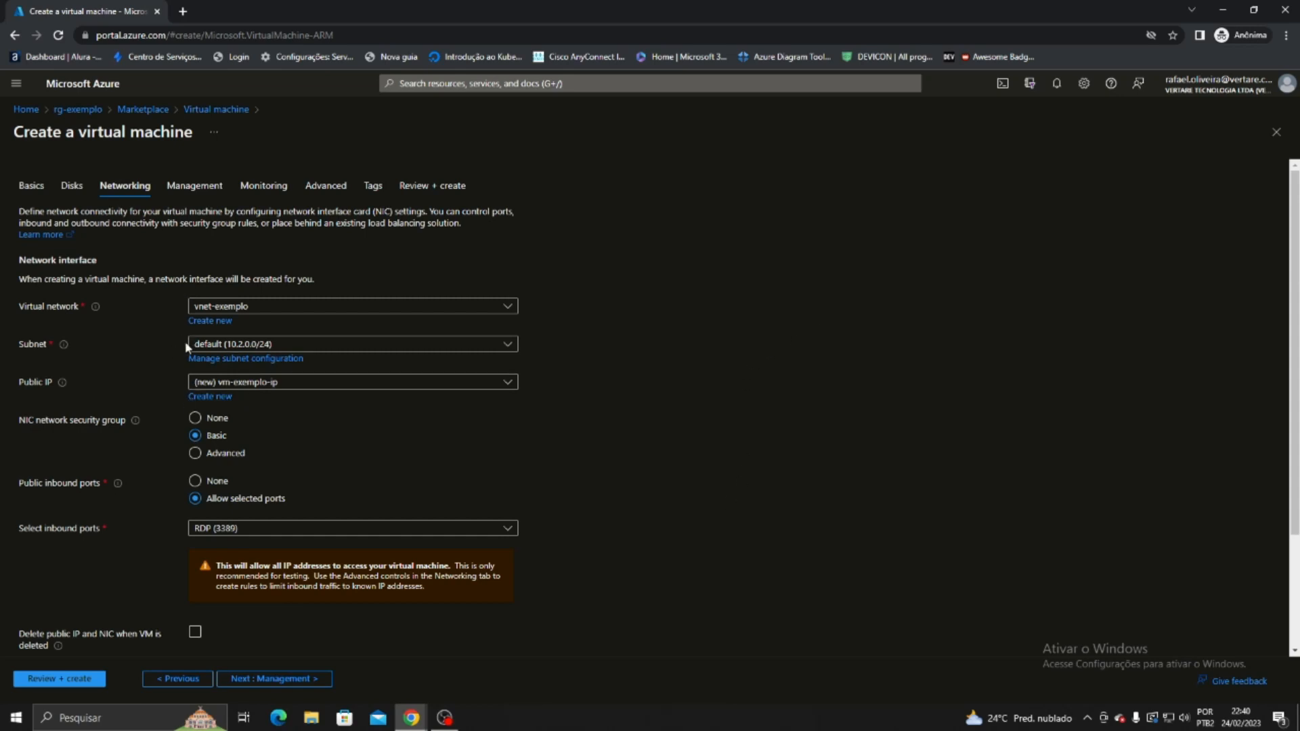
left_click(246, 308)
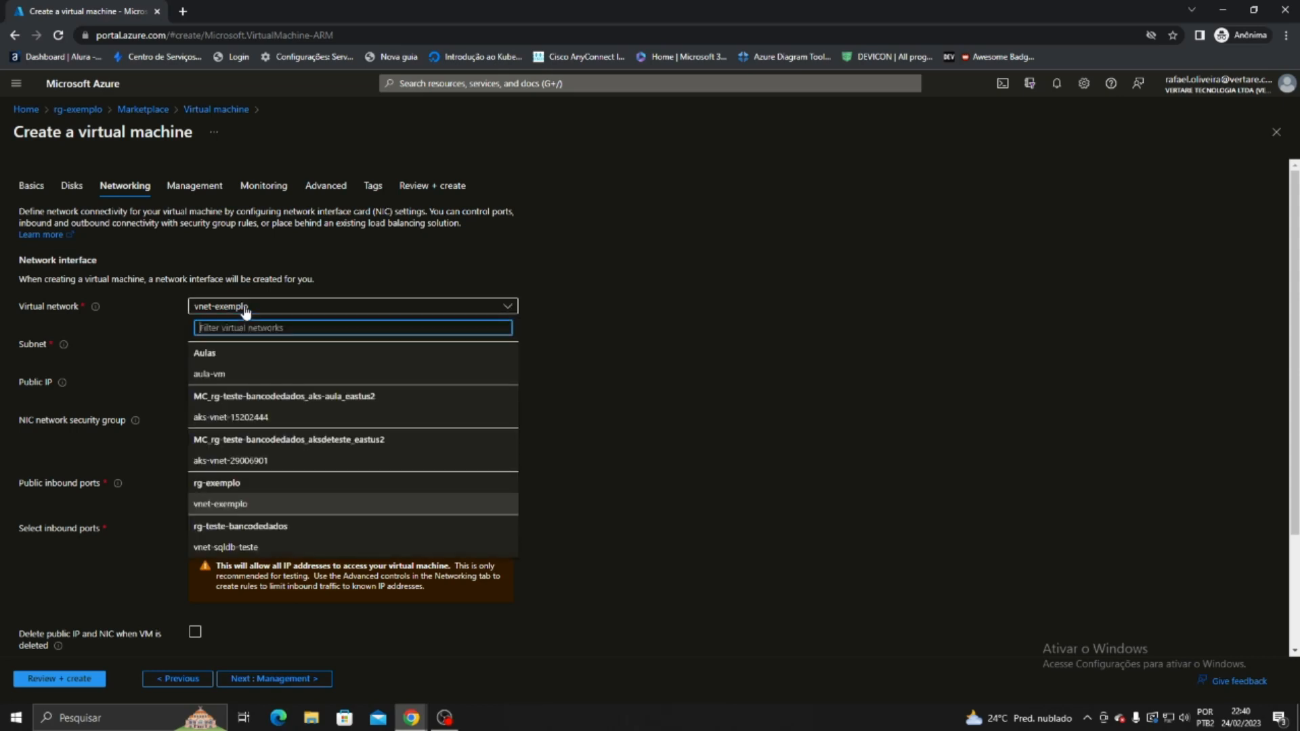
left_click(241, 506)
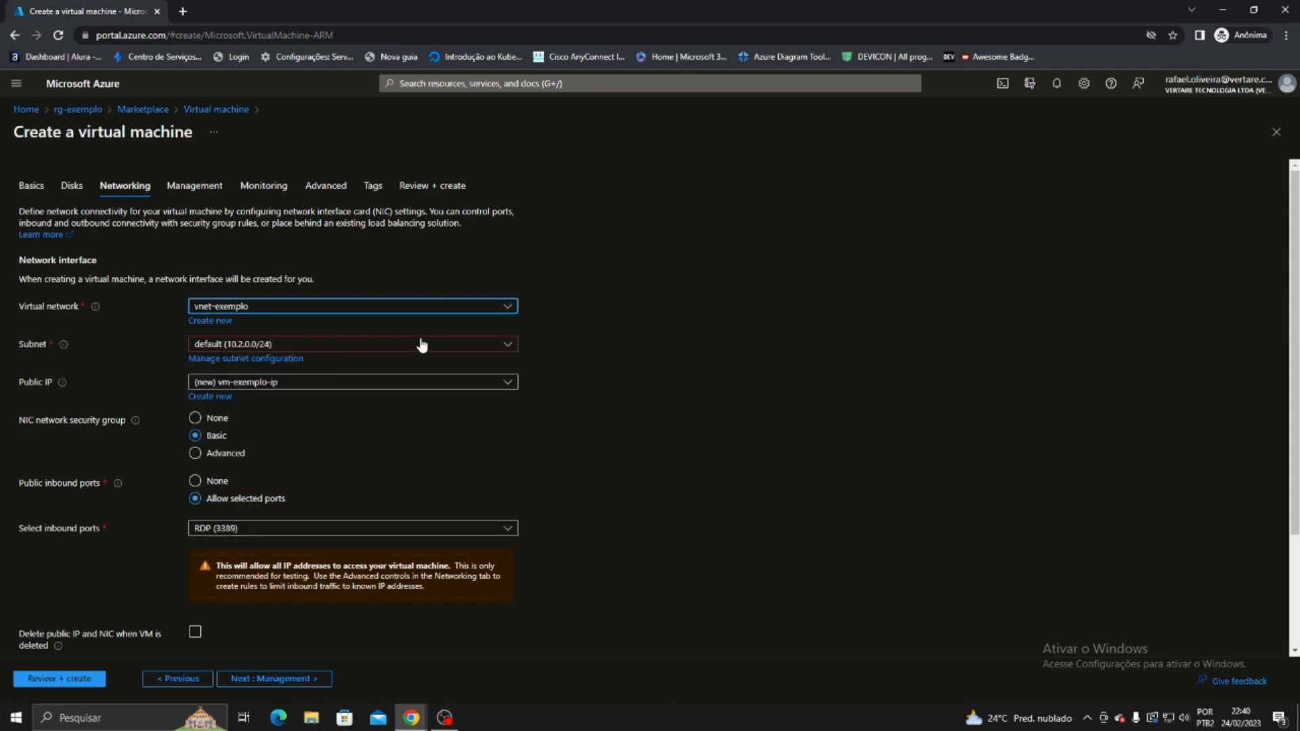
left_click(499, 347)
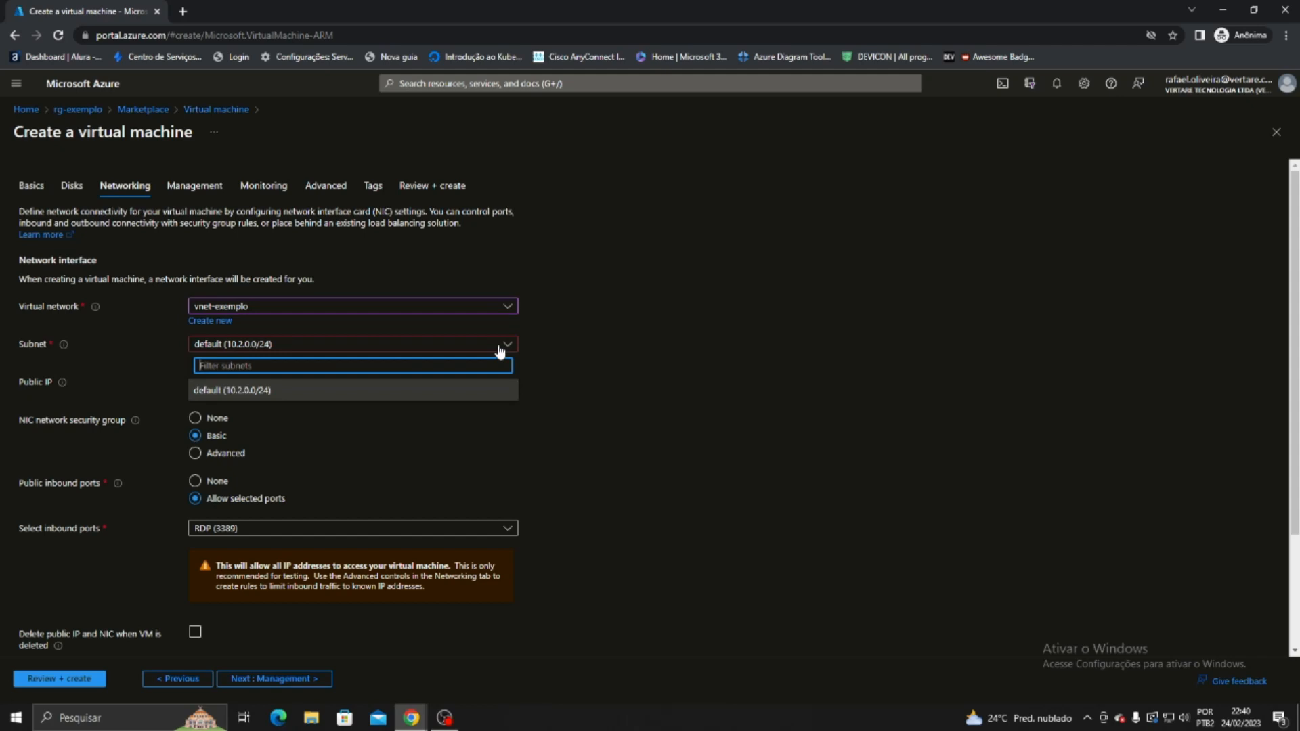
left_click(224, 392)
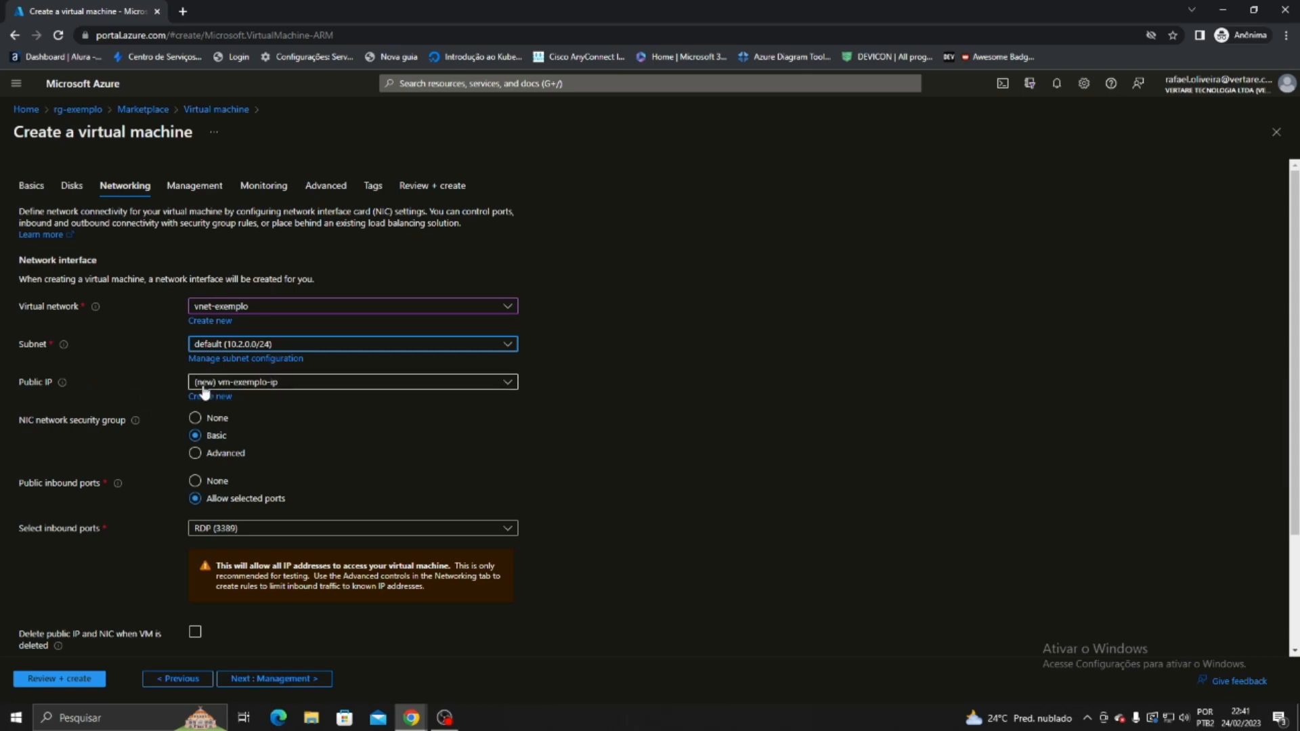
Try None as the network interface's public IP and restore the (new) vm-exemplo-ip option.
left_click(308, 383)
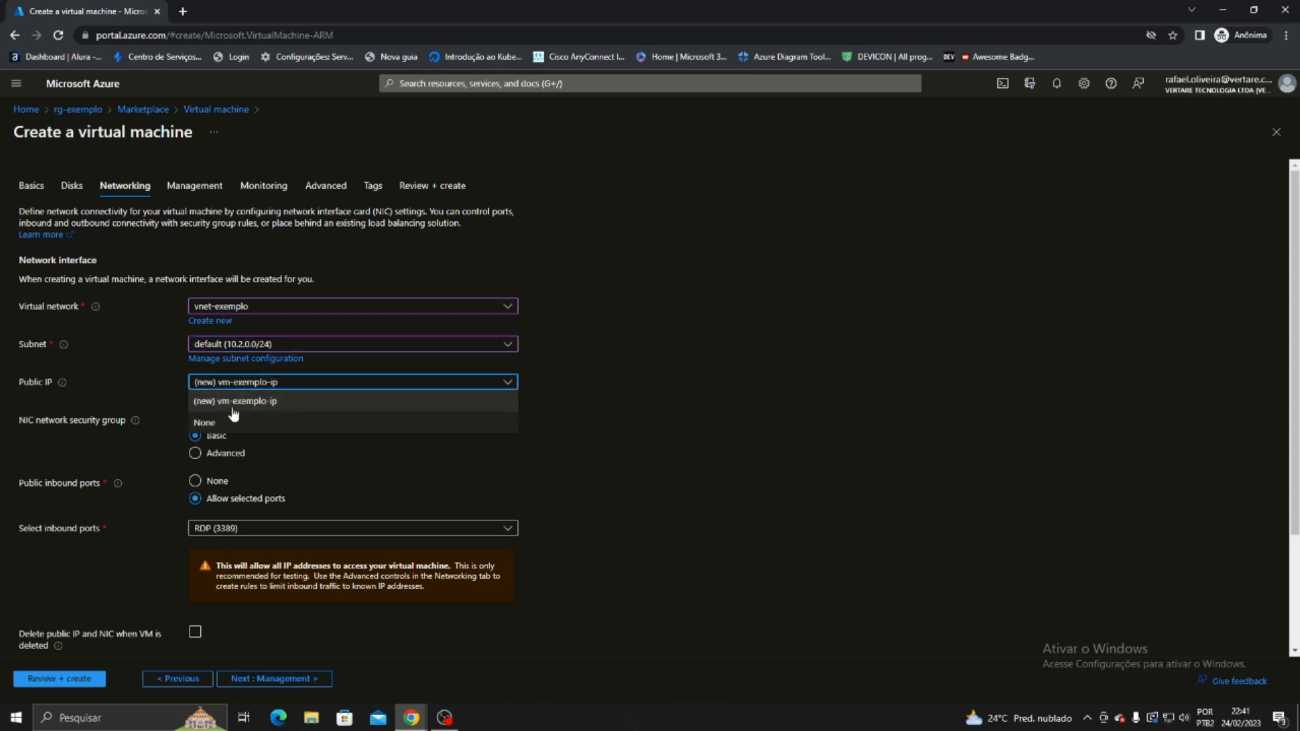
left_click(194, 426)
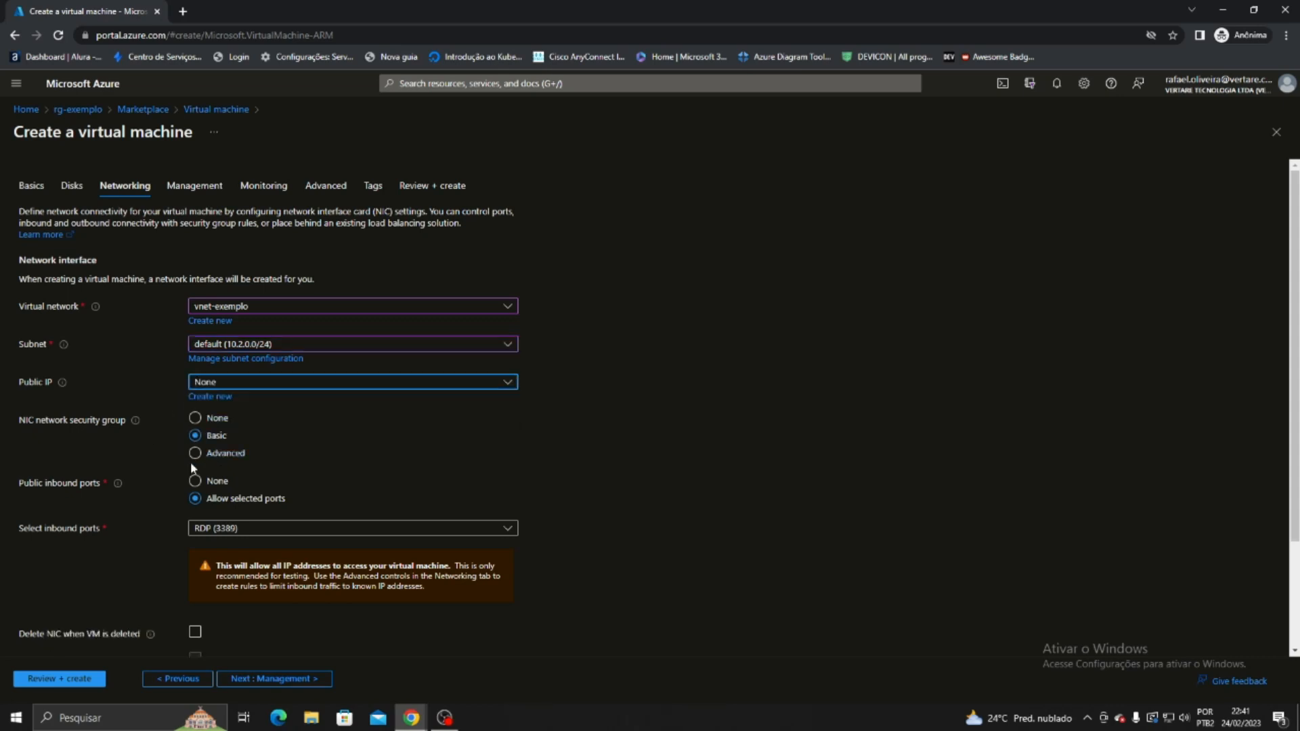
left_click(277, 384)
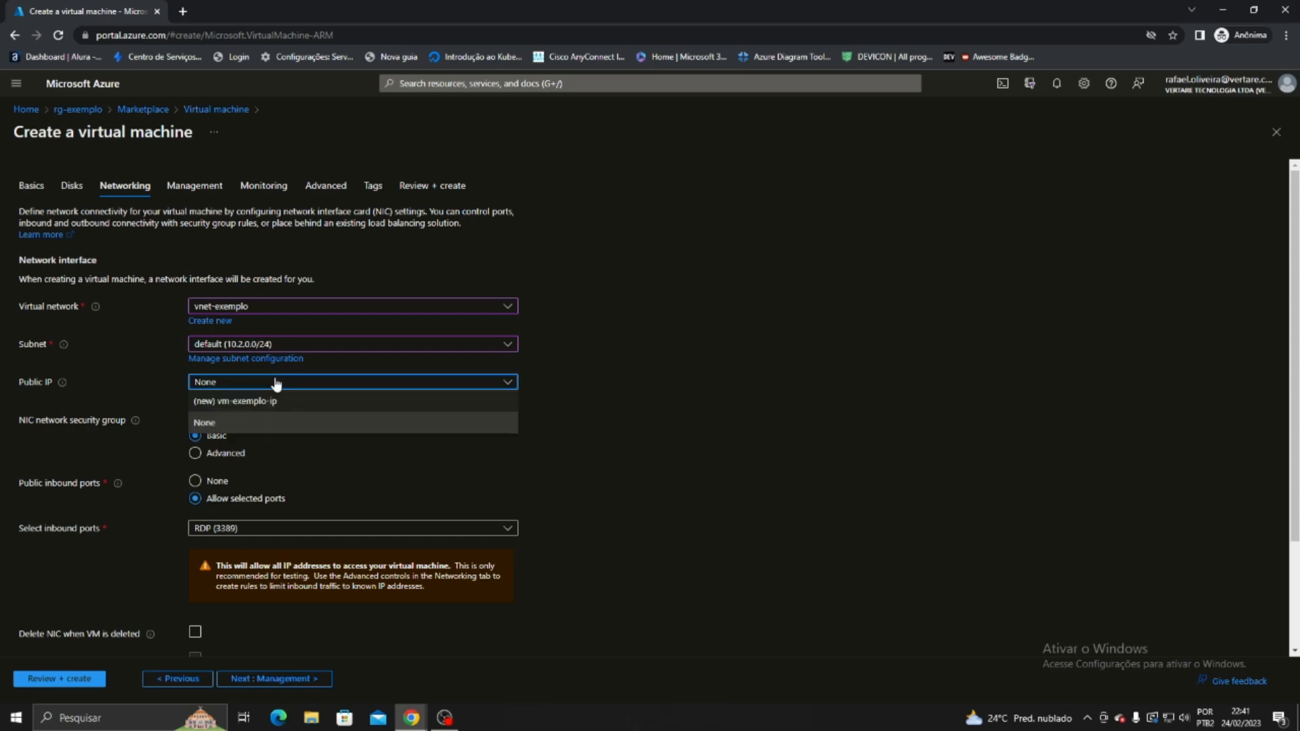
left_click(244, 401)
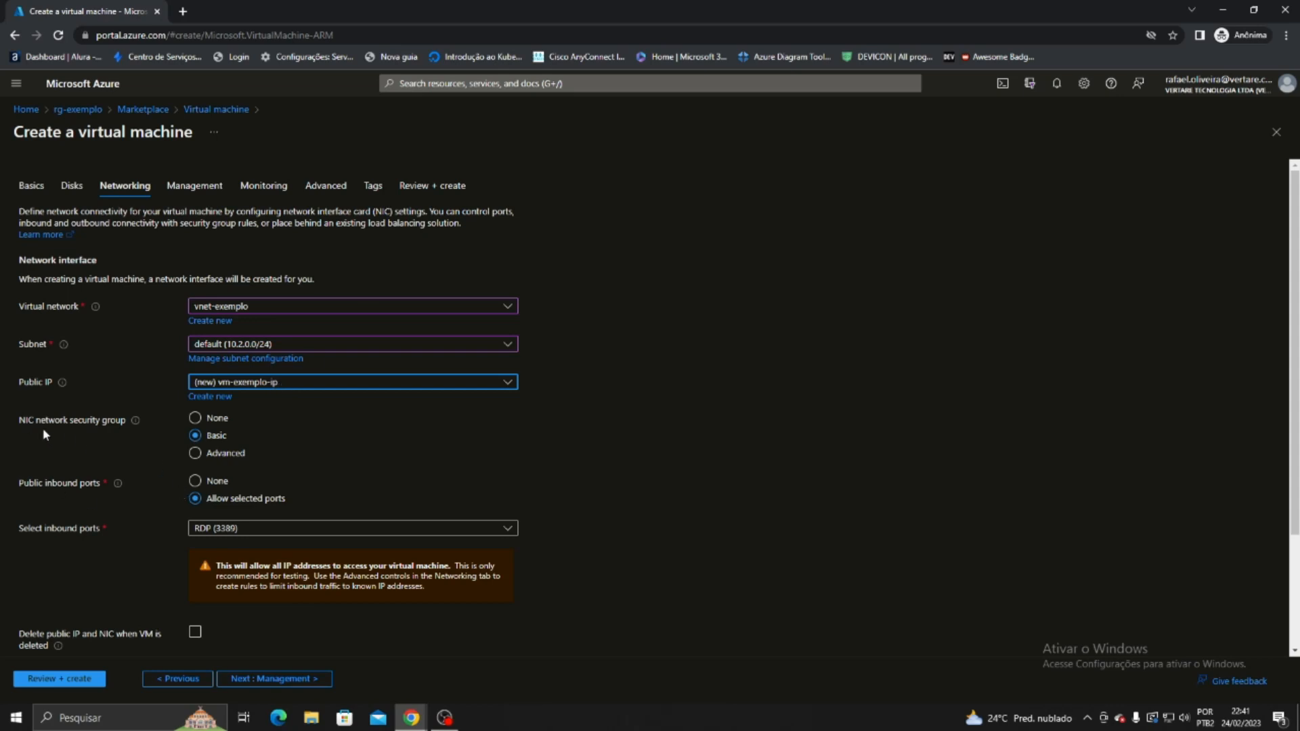
Examine the NIC network security group, public inbound ports and selectable inbound port options for vm-exemplo.
left_click_drag(19, 420, 135, 421)
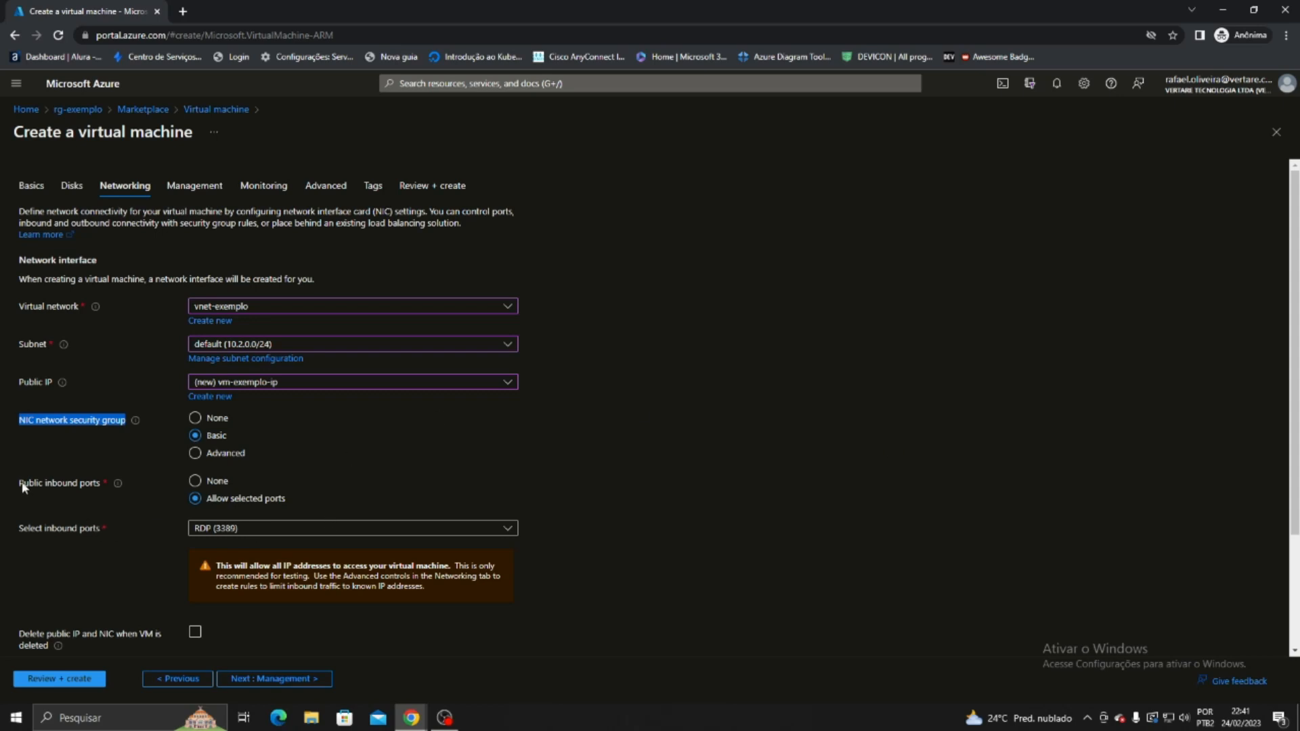
left_click_drag(19, 485, 93, 488)
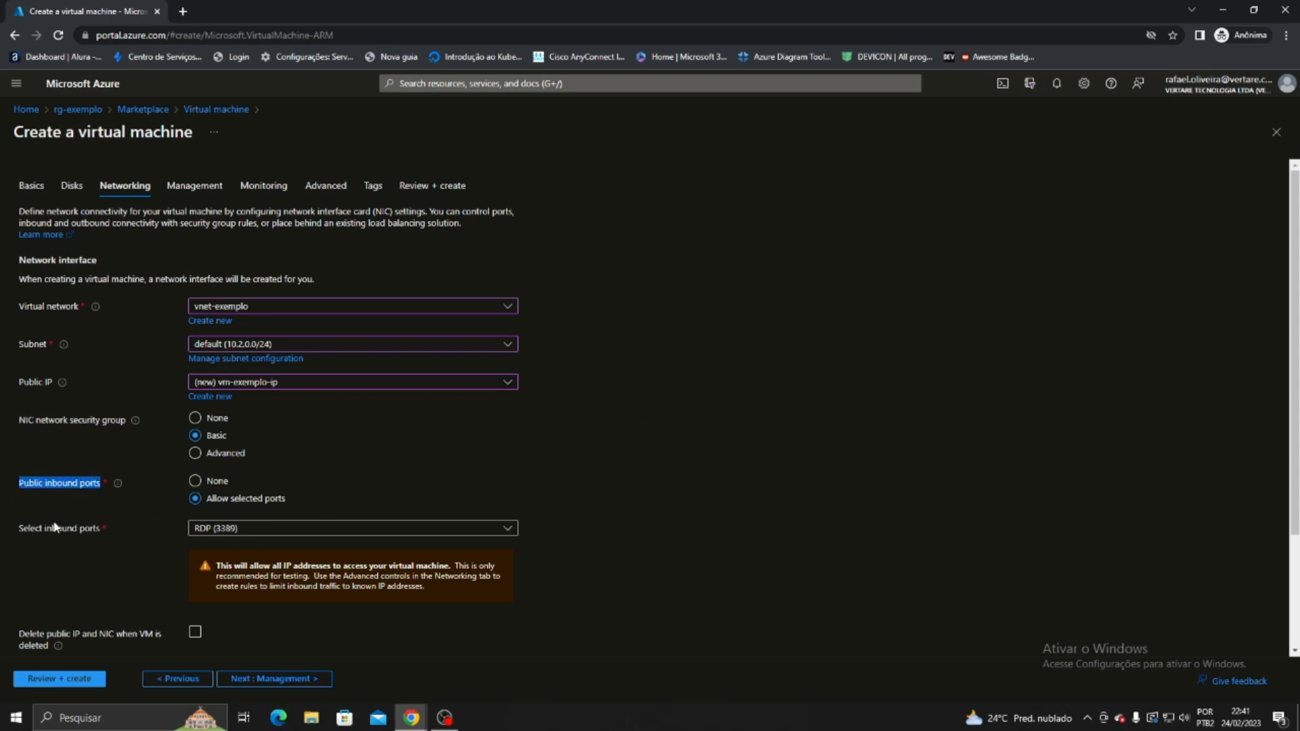
left_click(256, 529)
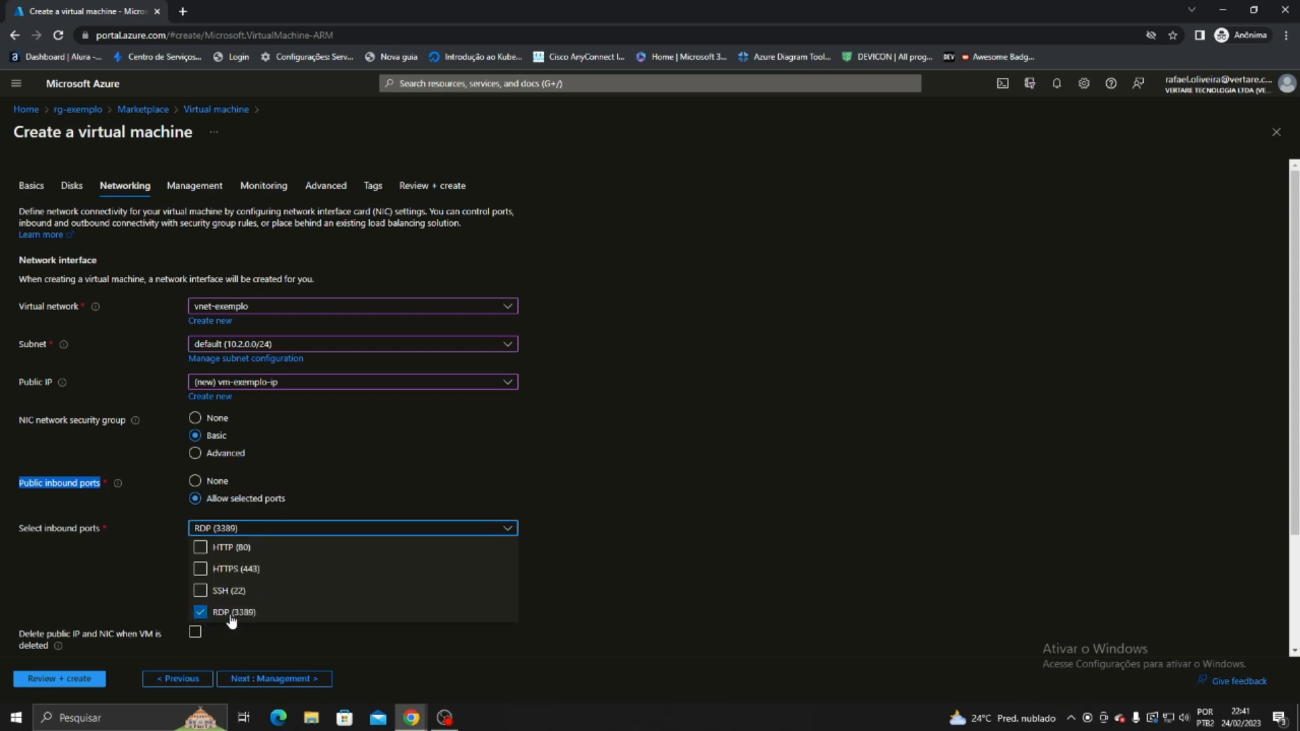
left_click(720, 502)
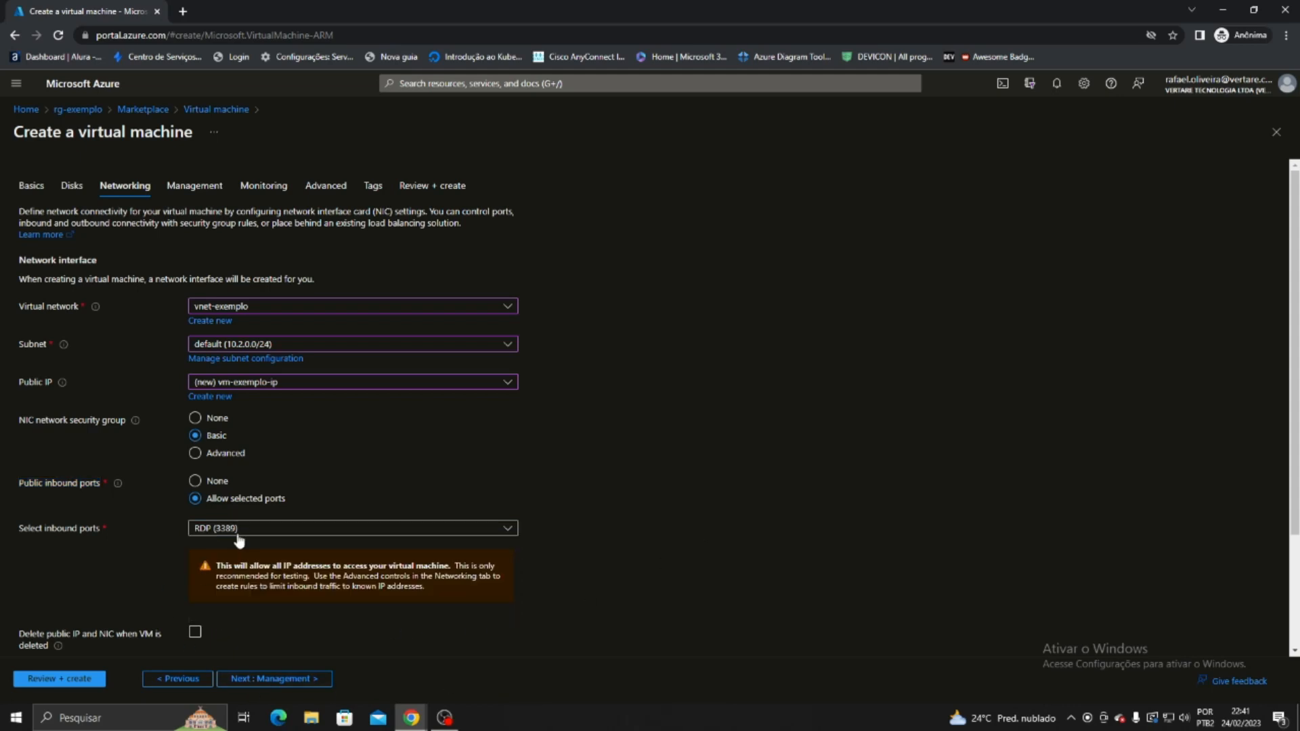
Try enabling deletion of the public IP and NIC when the VM is deleted, and clear that option again.
scroll(57, 542, "down", 2)
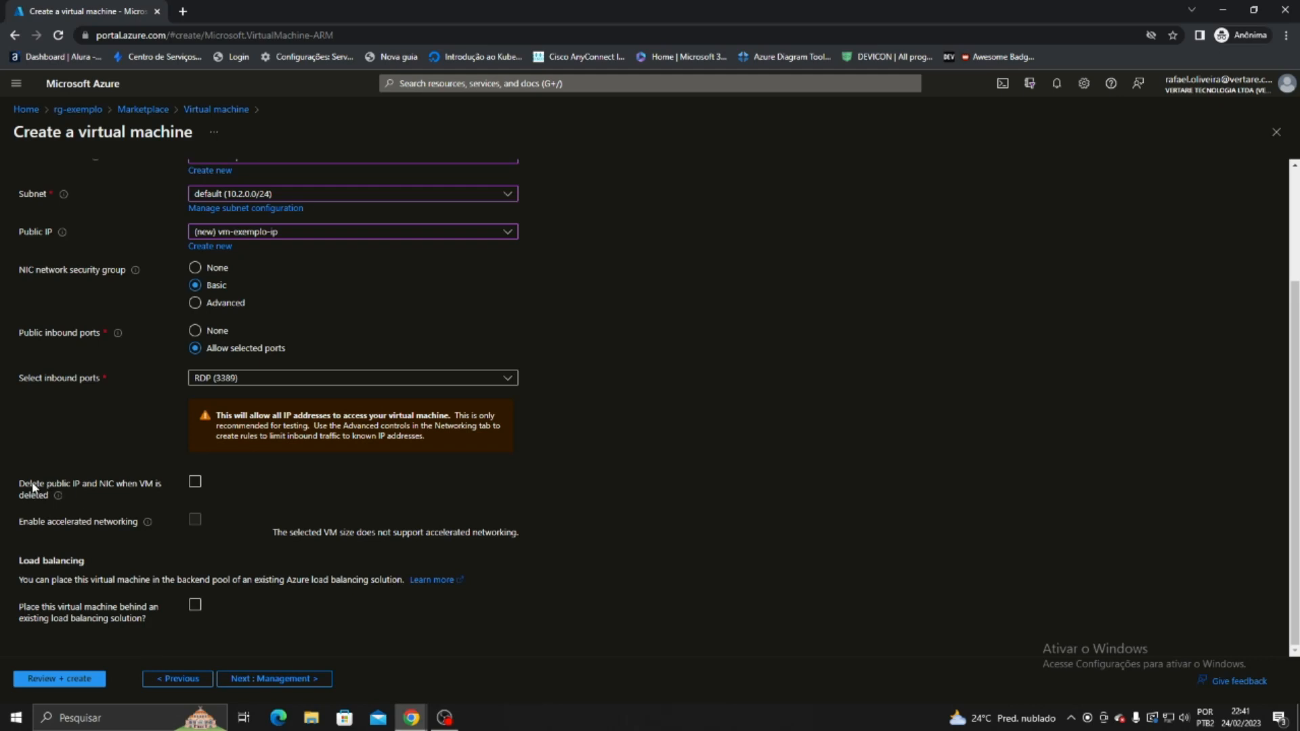
left_click_drag(20, 485, 132, 486)
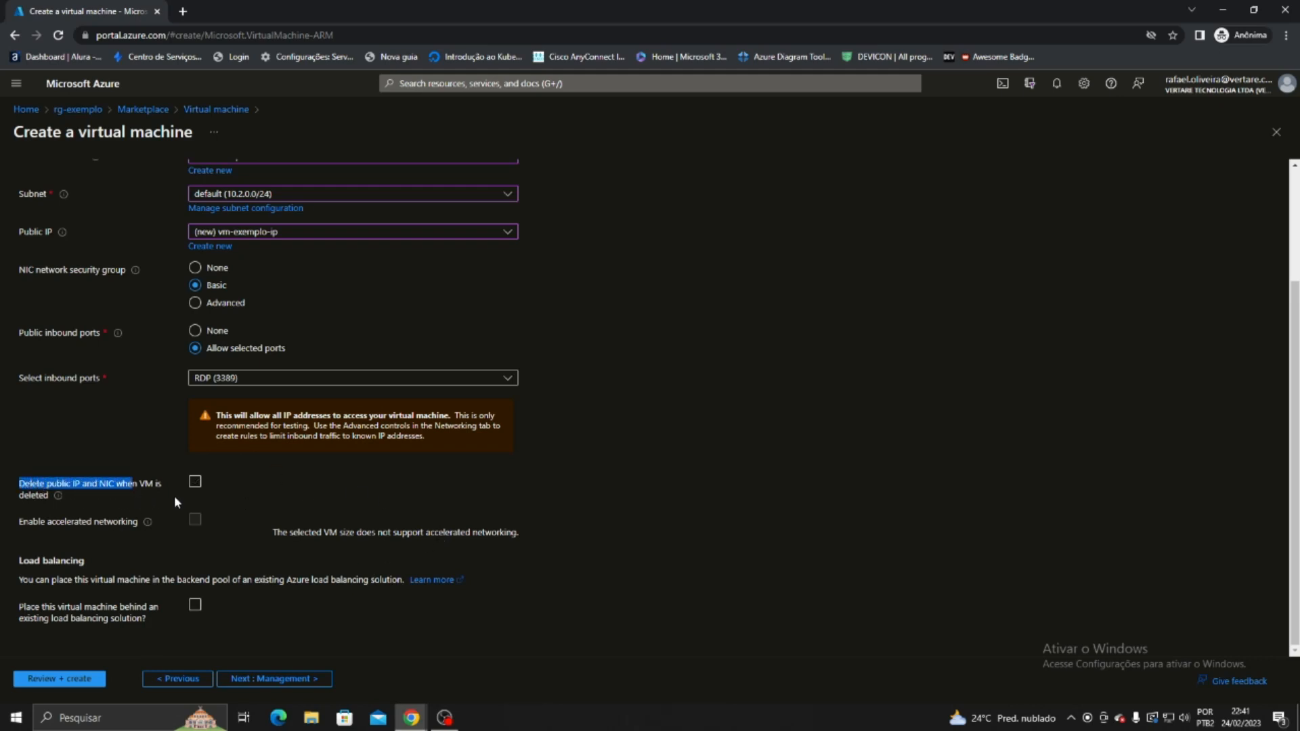
left_click(195, 482)
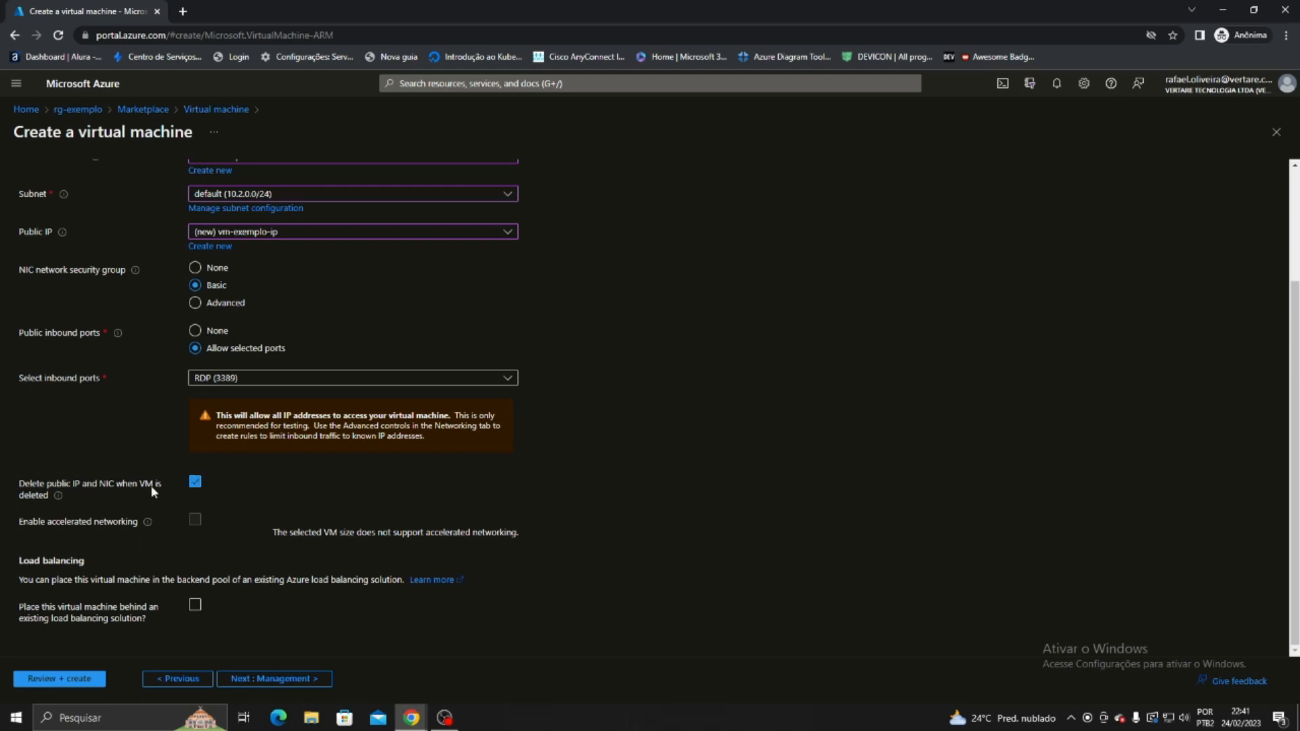
left_click(195, 482)
scroll(365, 635, "up", 2)
scroll(365, 634, "down", 2)
scroll(405, 616, "up", 3)
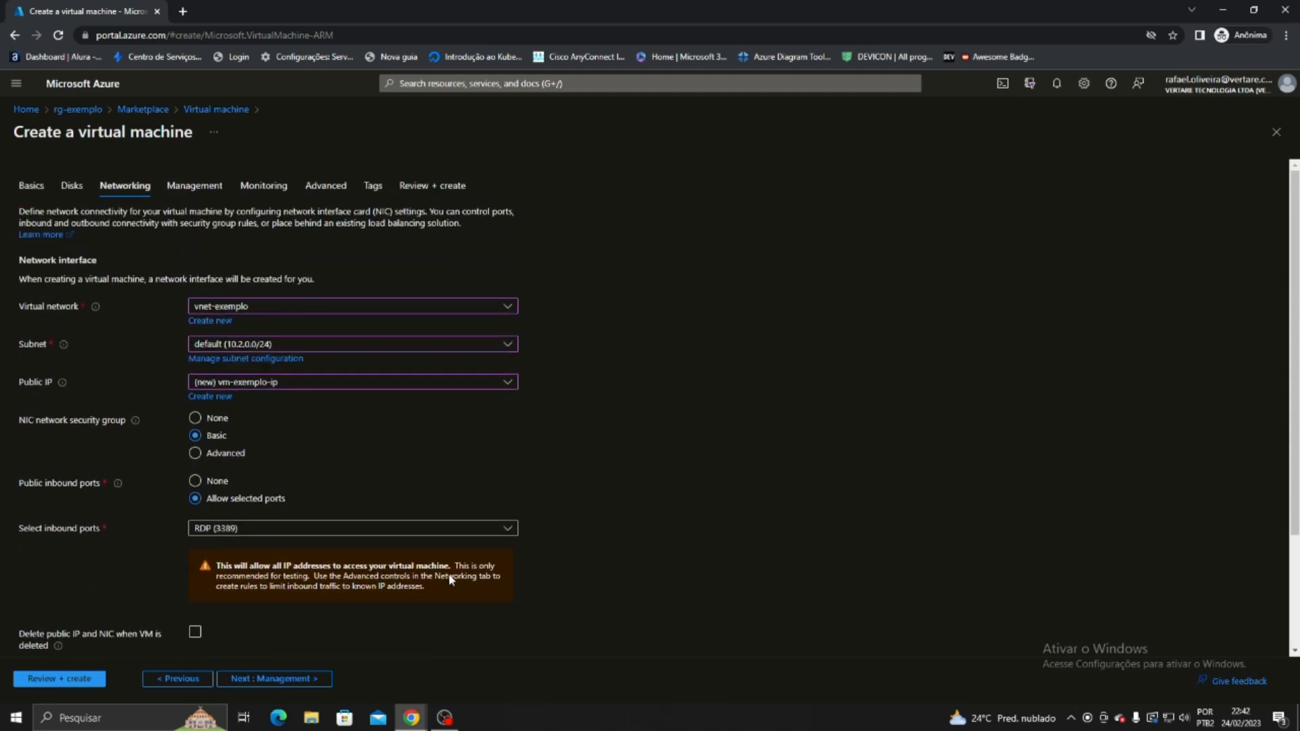
Examine the virtual machine's management options, including auto-shutdown and guest OS updates, and its monitoring options.
left_click(195, 193)
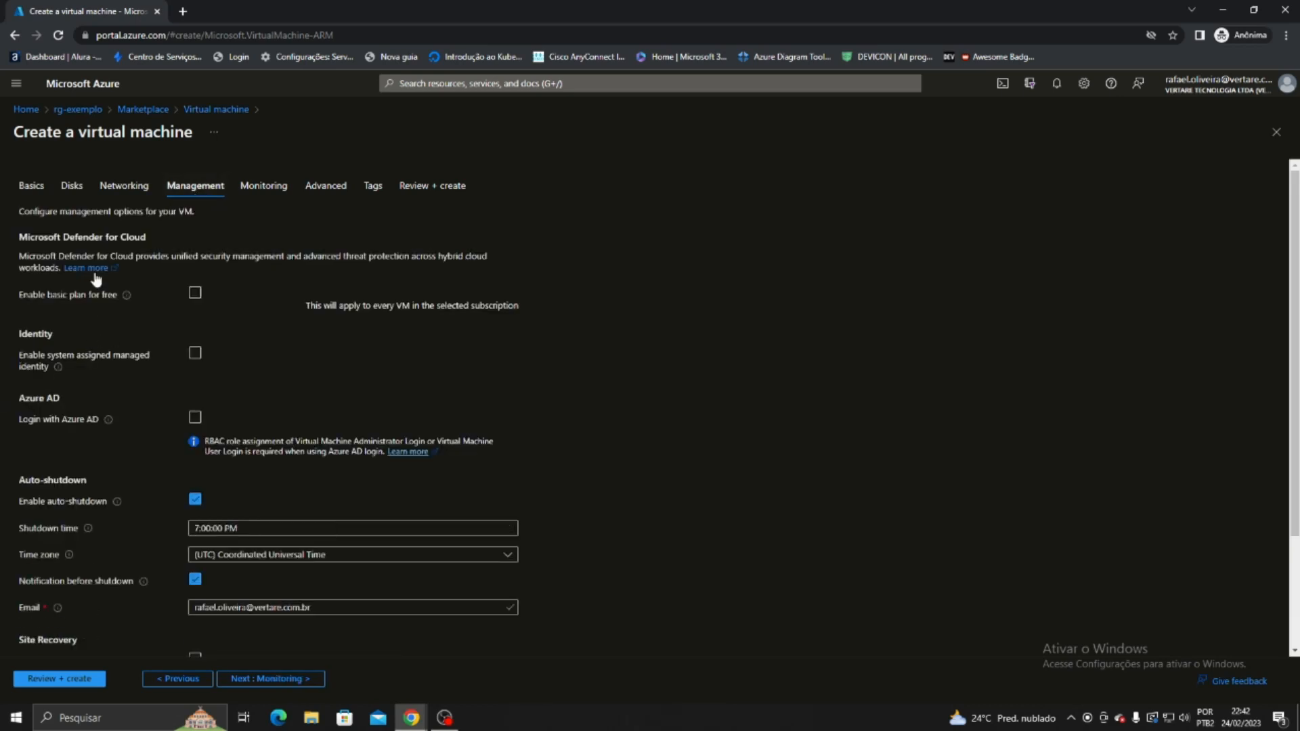
scroll(494, 460, "down", 3)
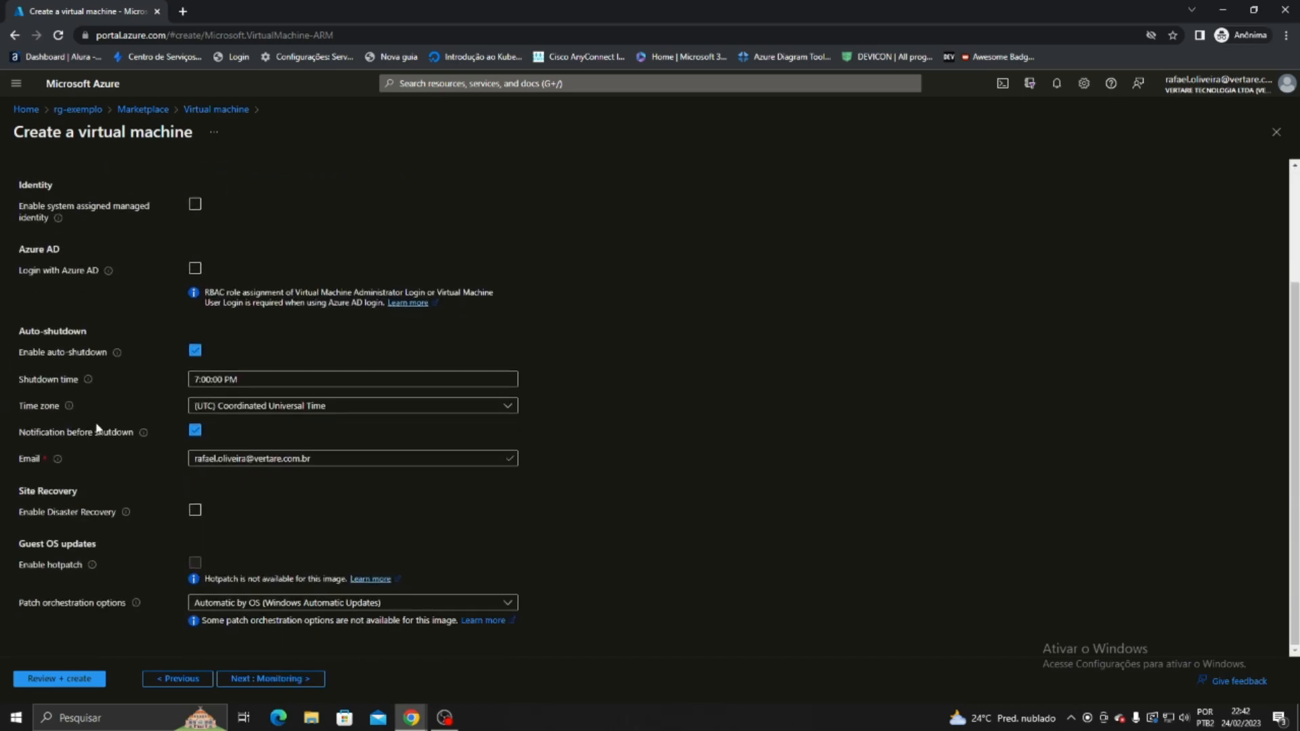
scroll(659, 520, "up", 3)
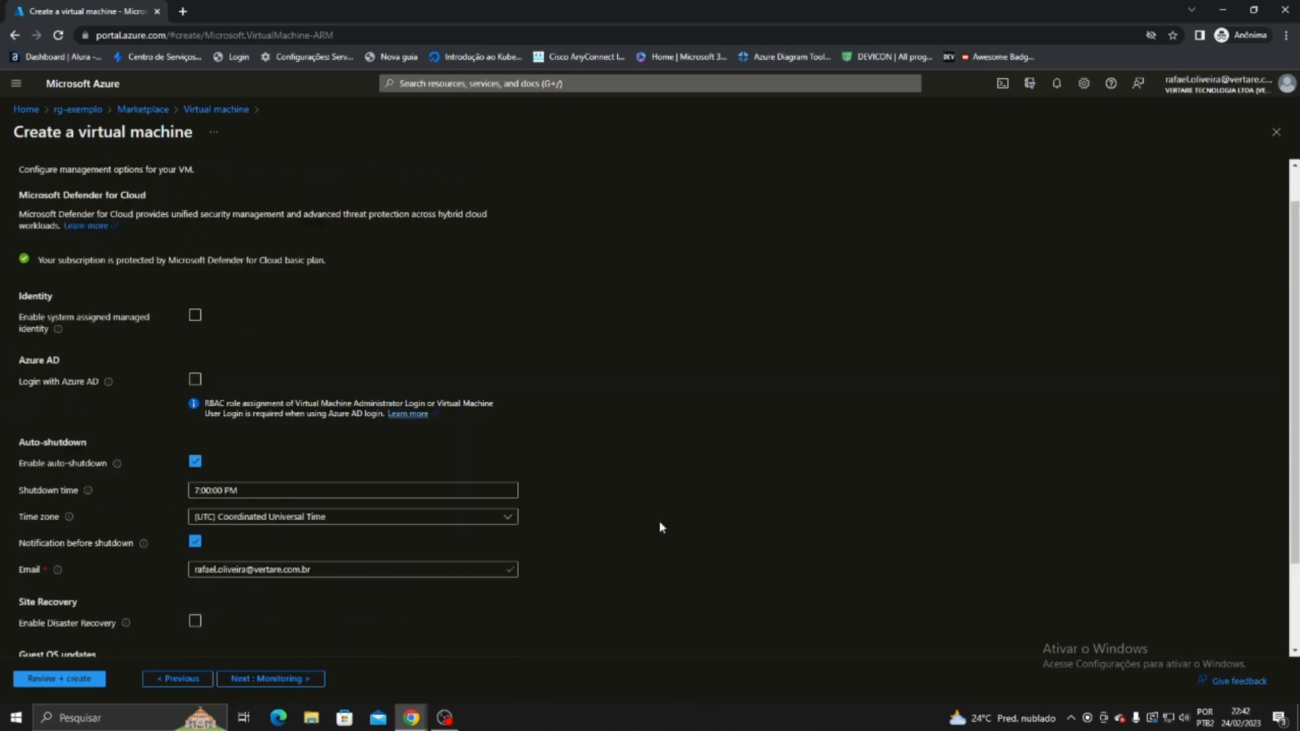
left_click(258, 184)
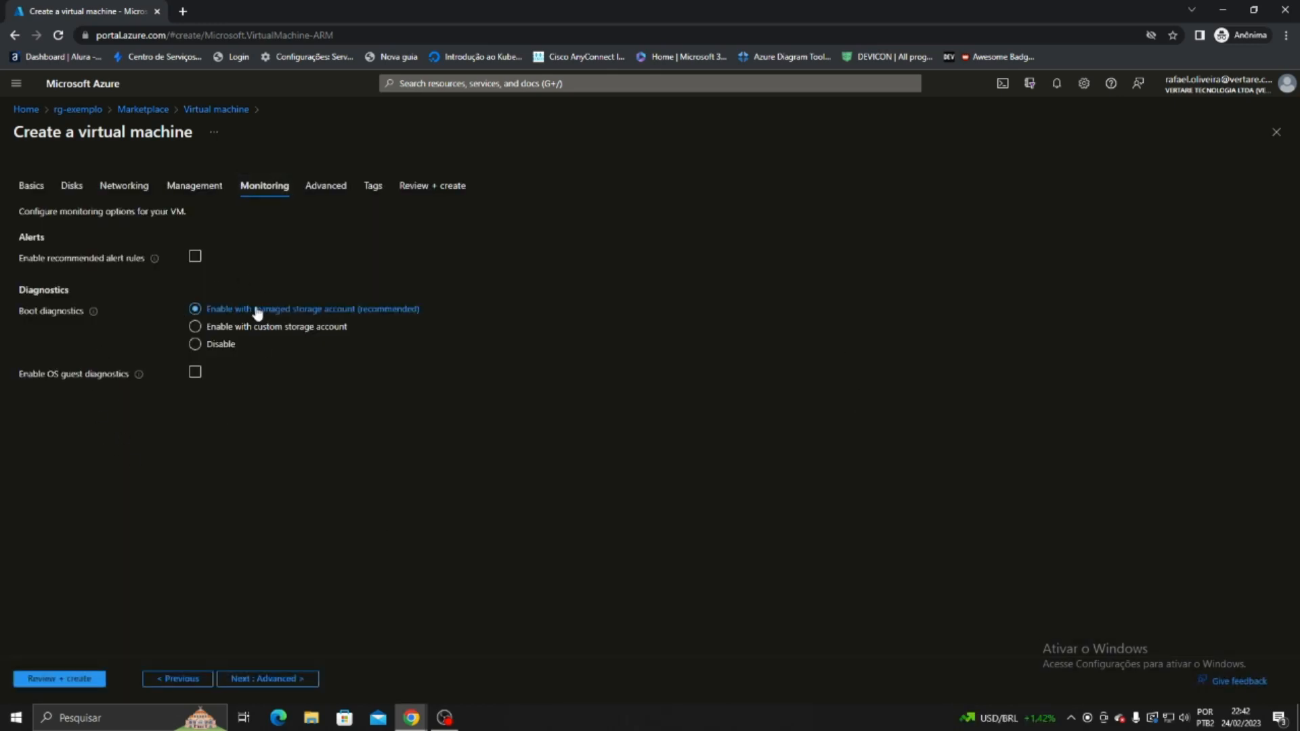
Examine the virtual machine's advanced settings, especially the custom data field for provisioning scripts.
left_click(340, 192)
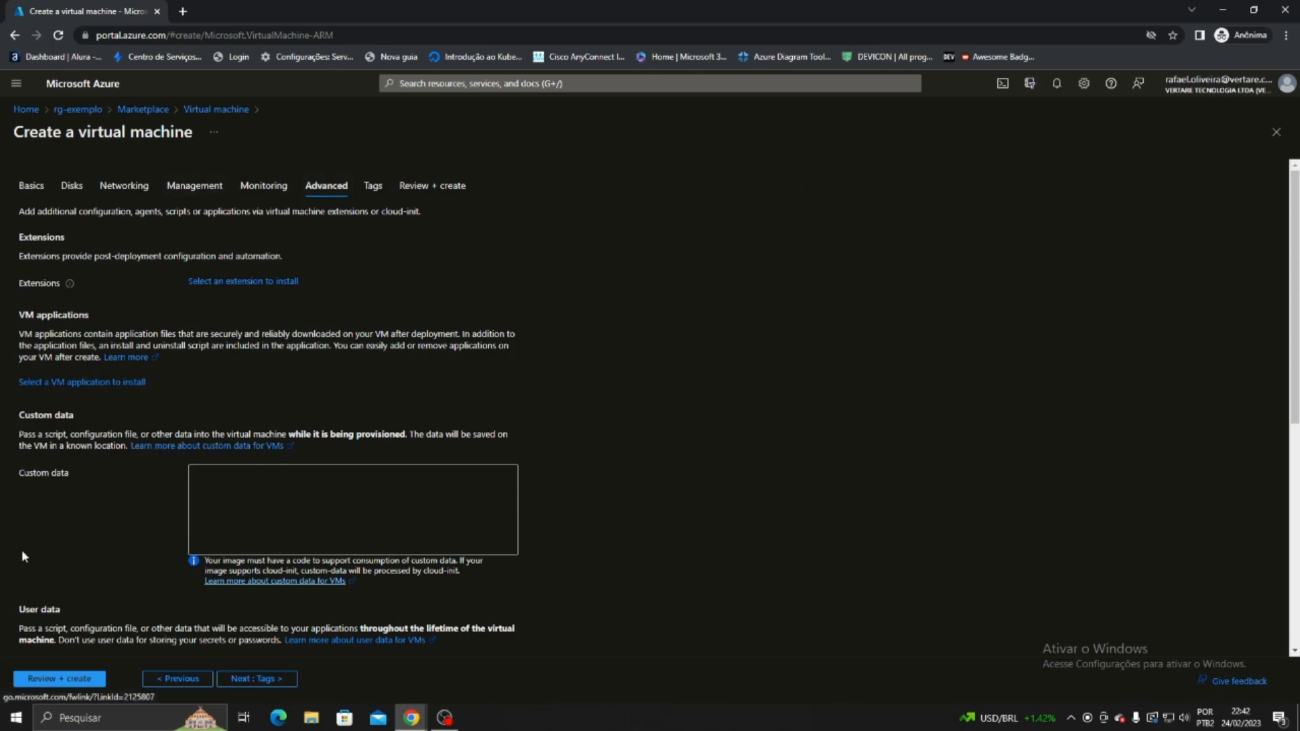
left_click_drag(80, 481, 7, 482)
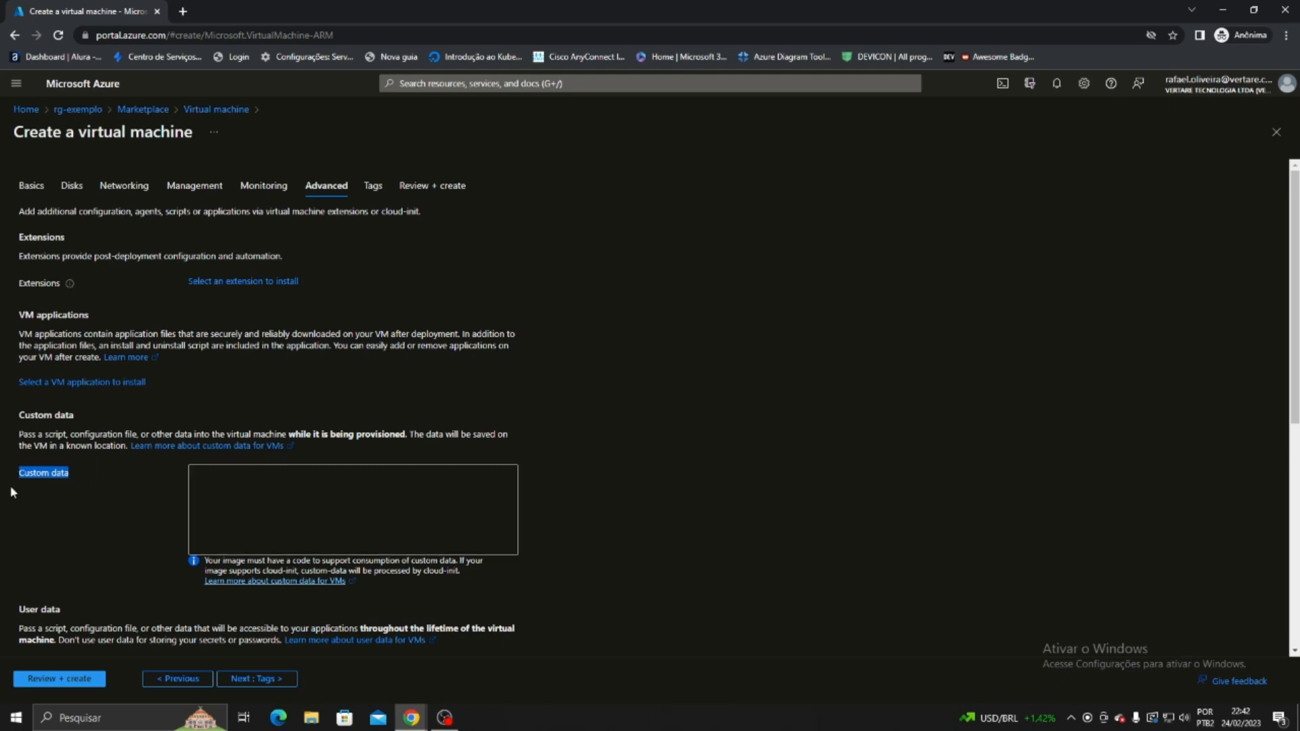
left_click(46, 474)
left_click_drag(75, 476, 16, 524)
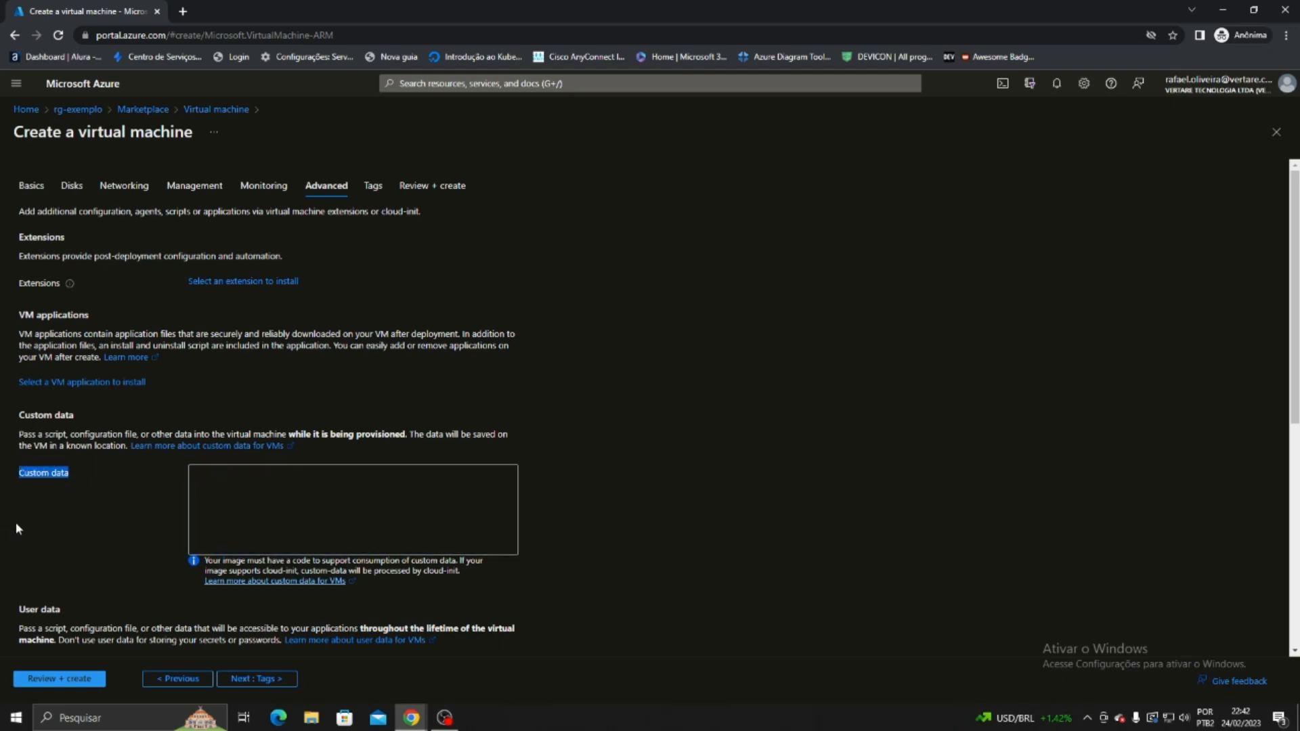
left_click(252, 514)
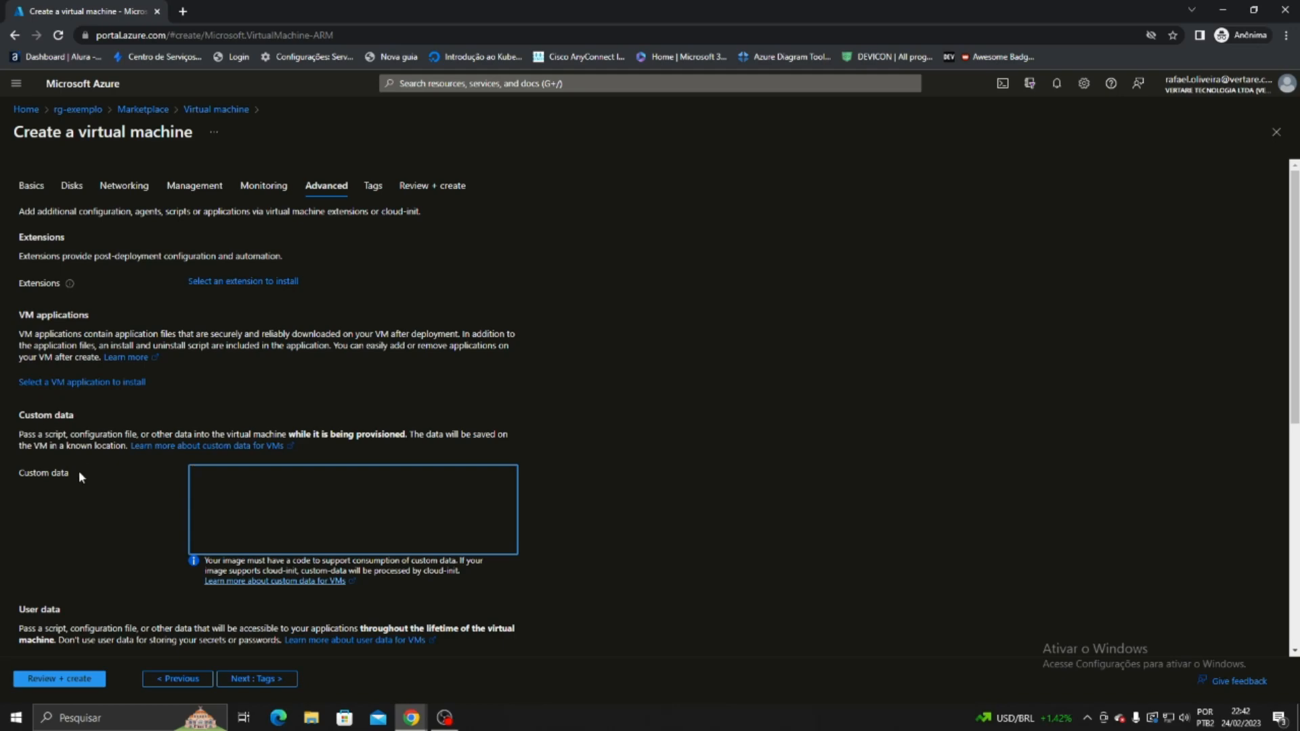
left_click_drag(78, 473, 19, 473)
left_click(342, 488)
scroll(313, 521, "down", 5)
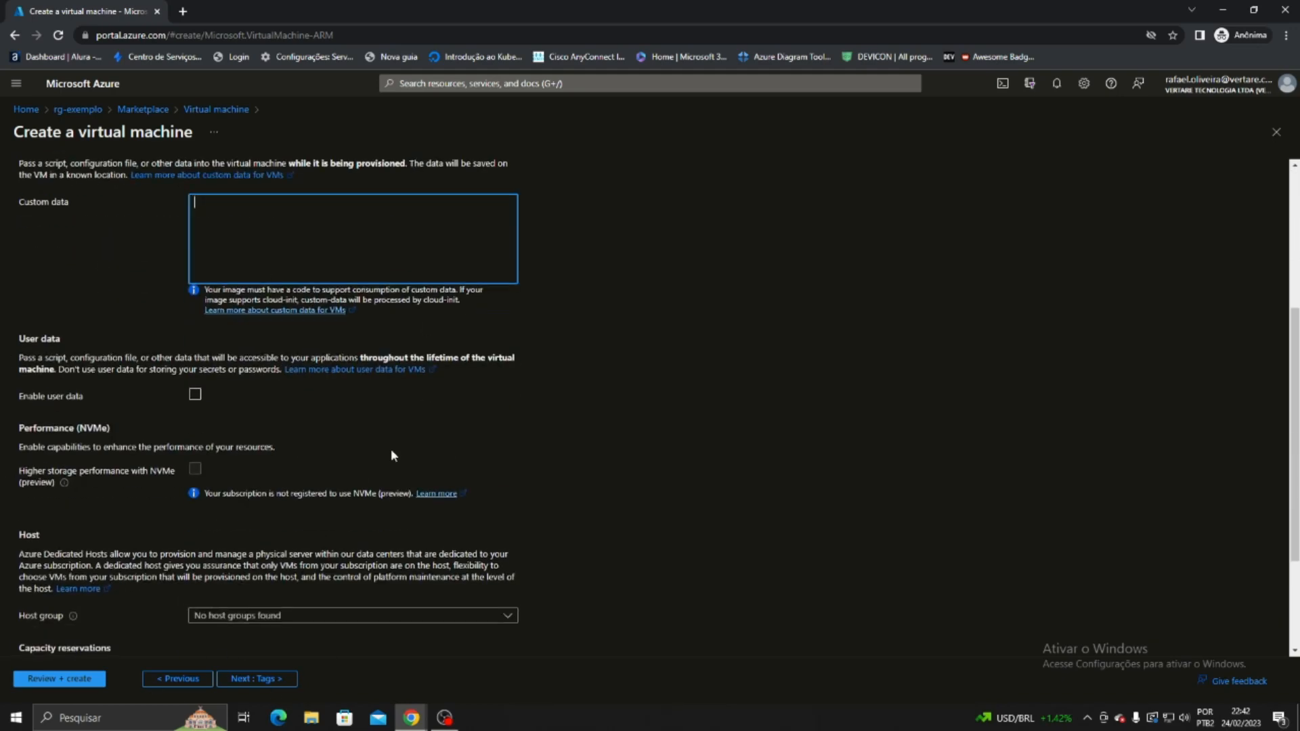
scroll(317, 484, "up", 5)
scroll(464, 352, "up", 1)
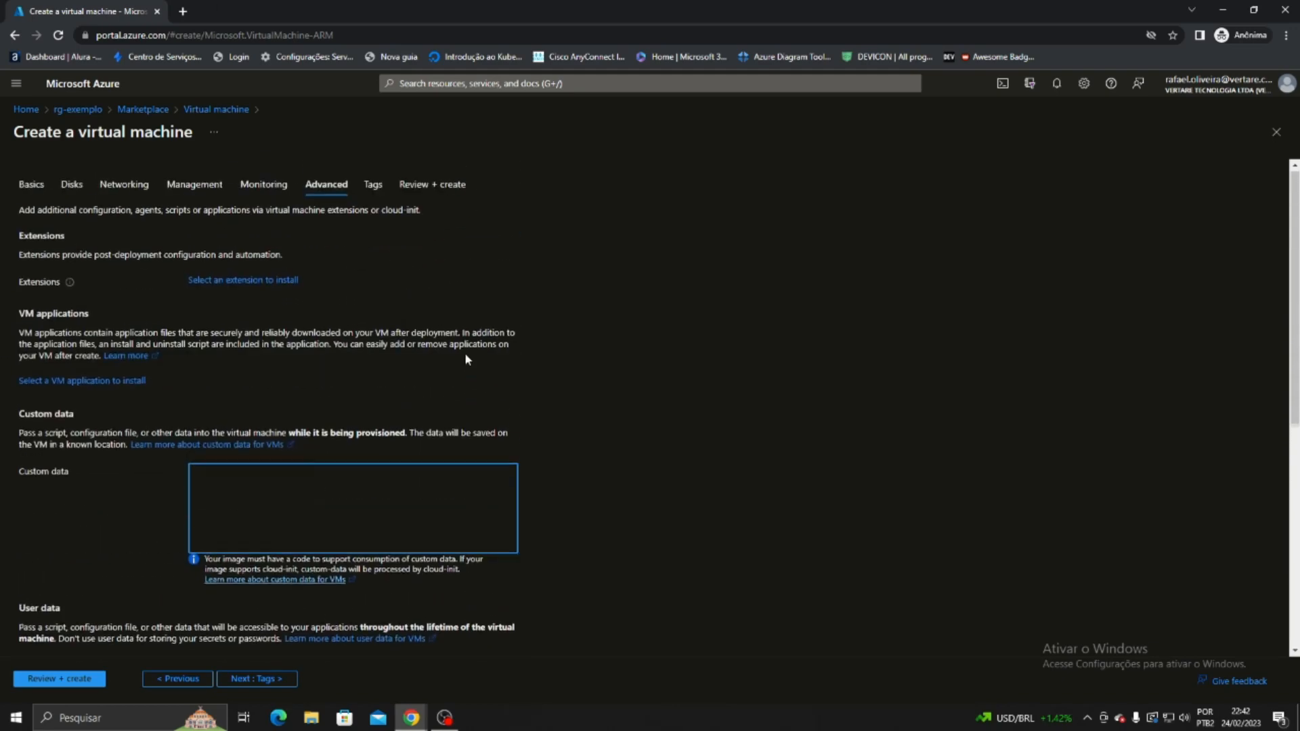
Leave the tags empty and validate the virtual machine configuration in the final review.
left_click(374, 184)
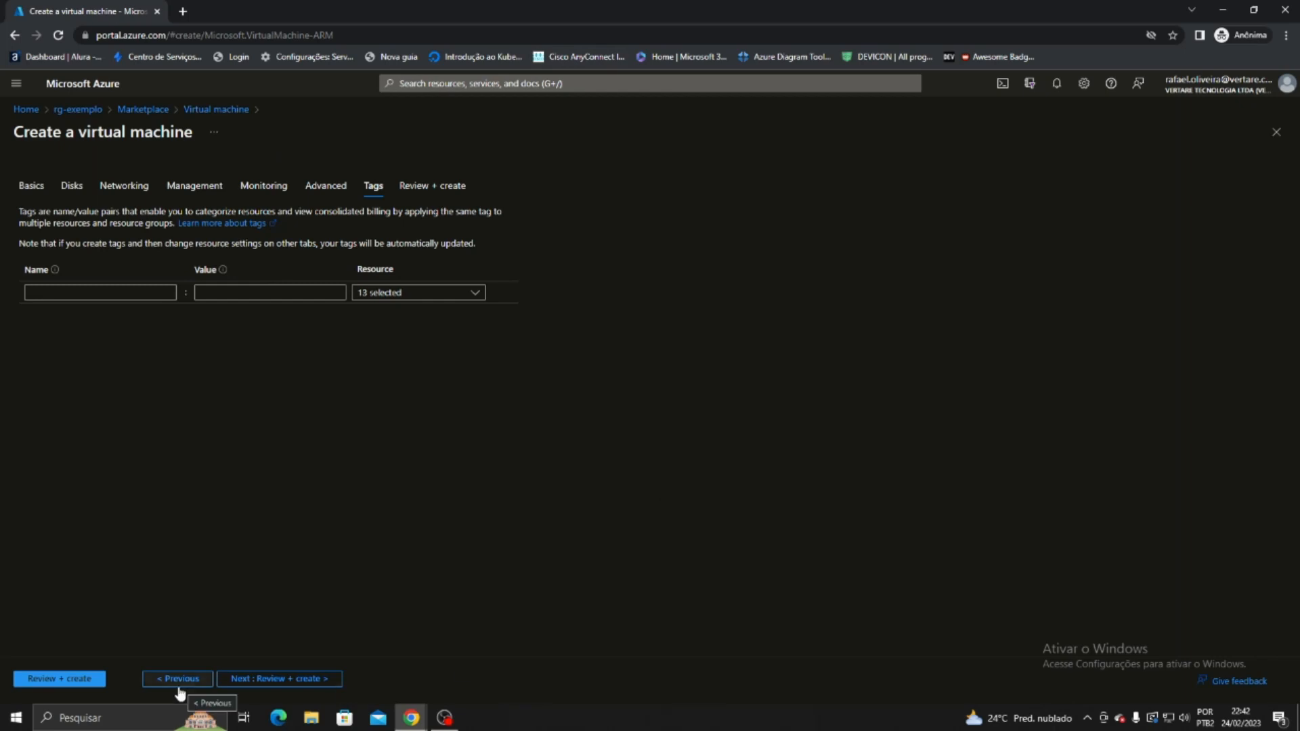
left_click(432, 188)
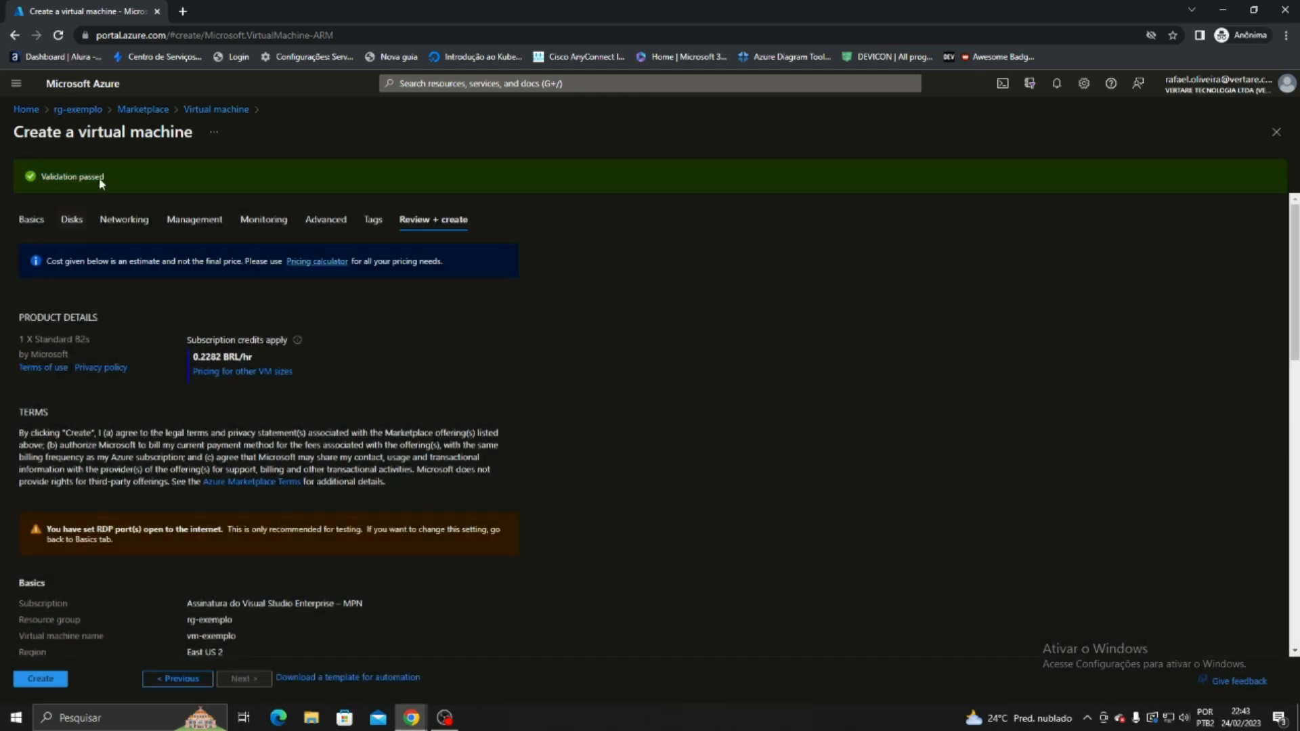
Examine the product details in the review, including the virtual machine size and its hourly price.
scroll(331, 267, "down", 1)
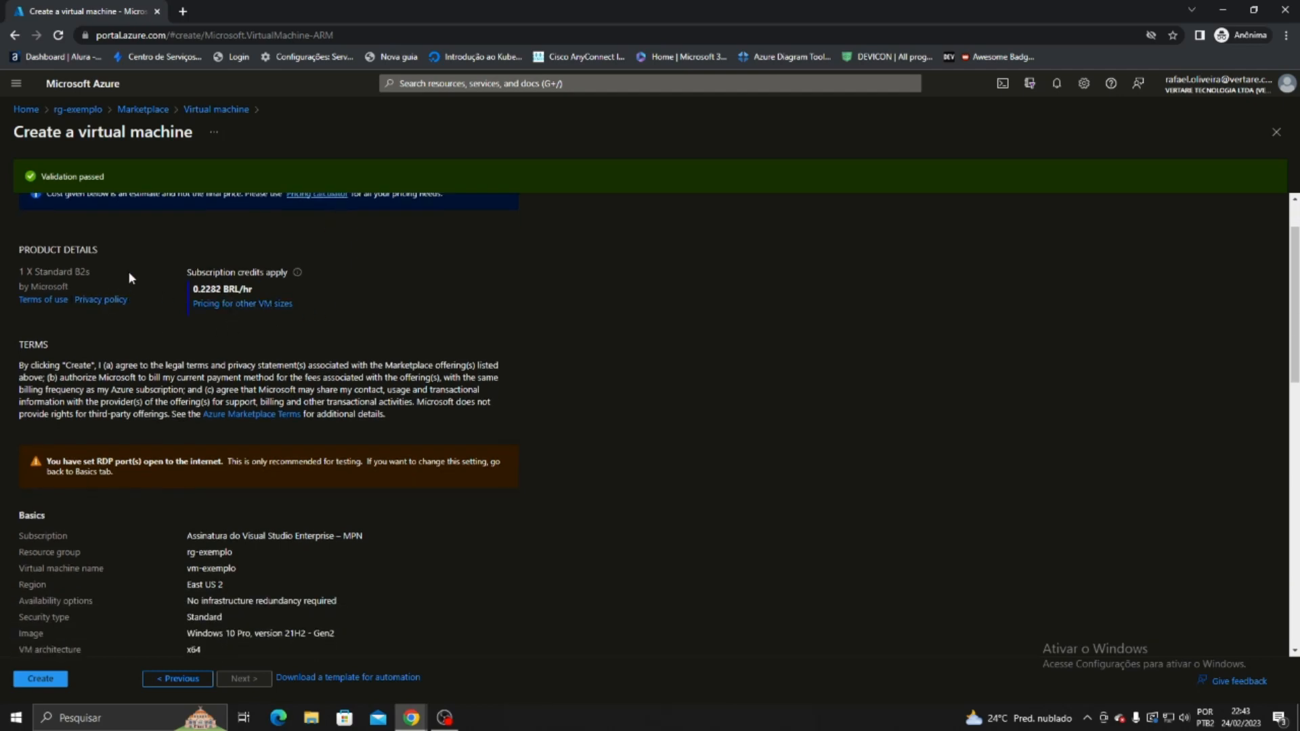
left_click_drag(25, 250, 103, 249)
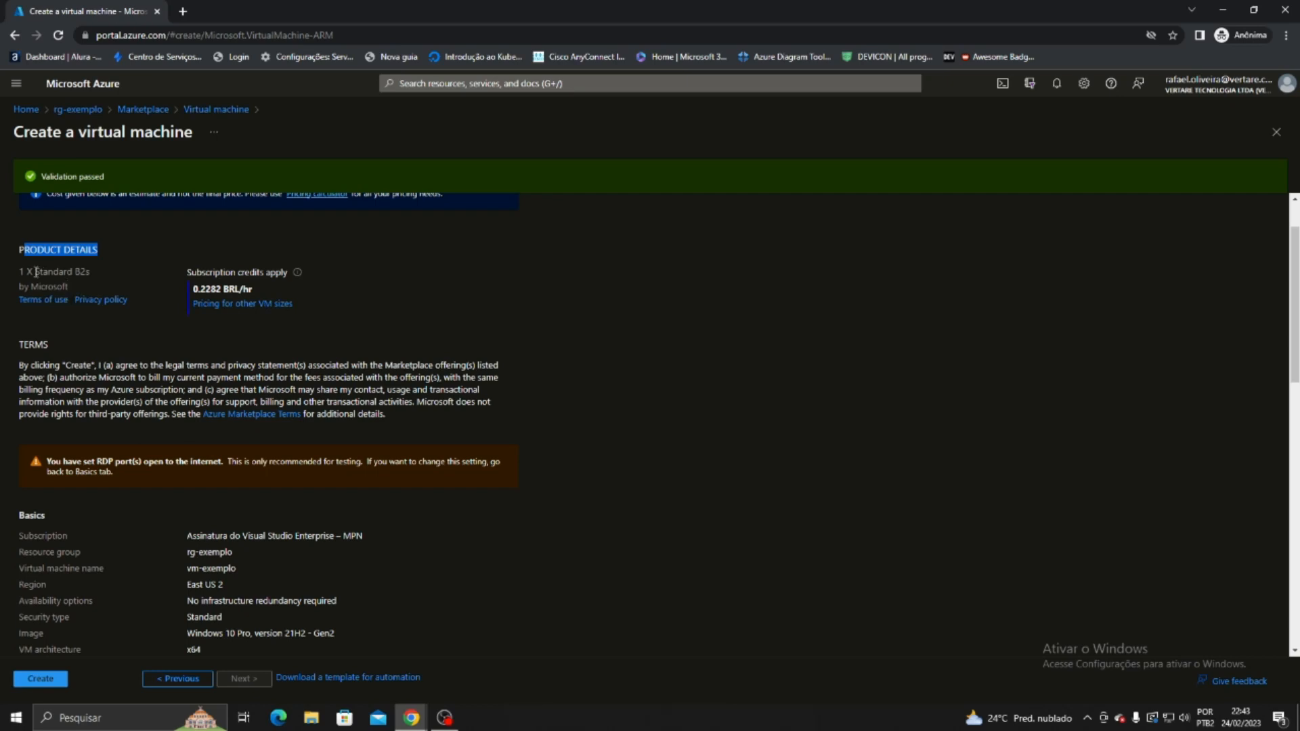
left_click_drag(34, 271, 113, 259)
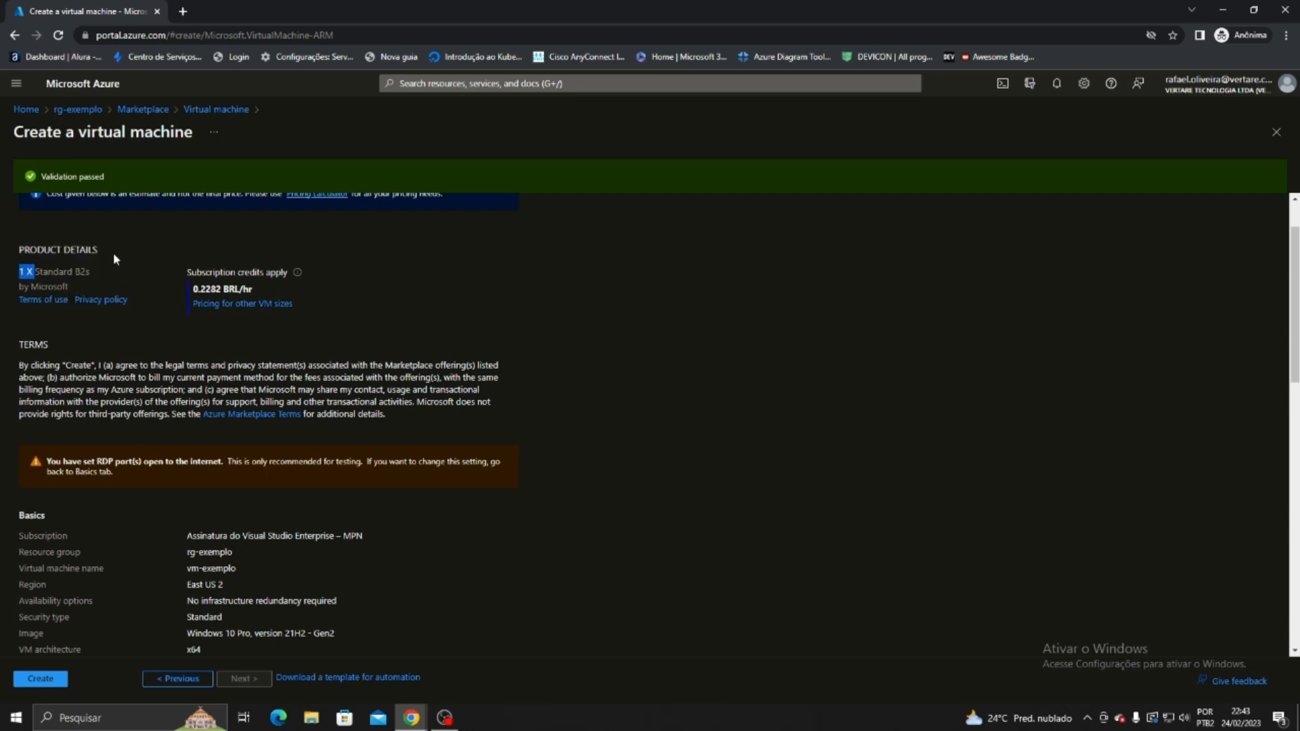
left_click_drag(233, 293, 185, 303)
left_click(545, 299)
left_click_drag(200, 292, 236, 293)
left_click(737, 292)
left_click_drag(195, 294, 225, 292)
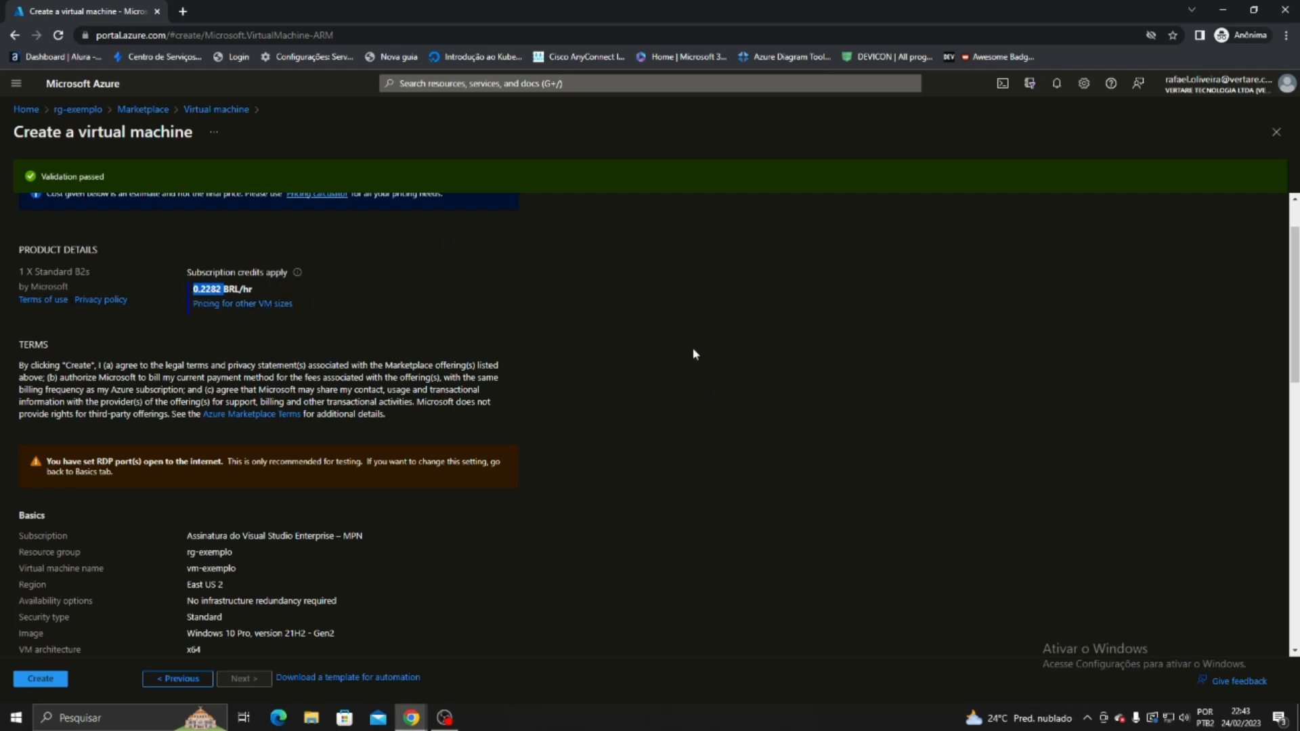
left_click(247, 290)
Check the basics, disks and networking settings of vm-exemplo in the review summary.
scroll(623, 336, "down", 4)
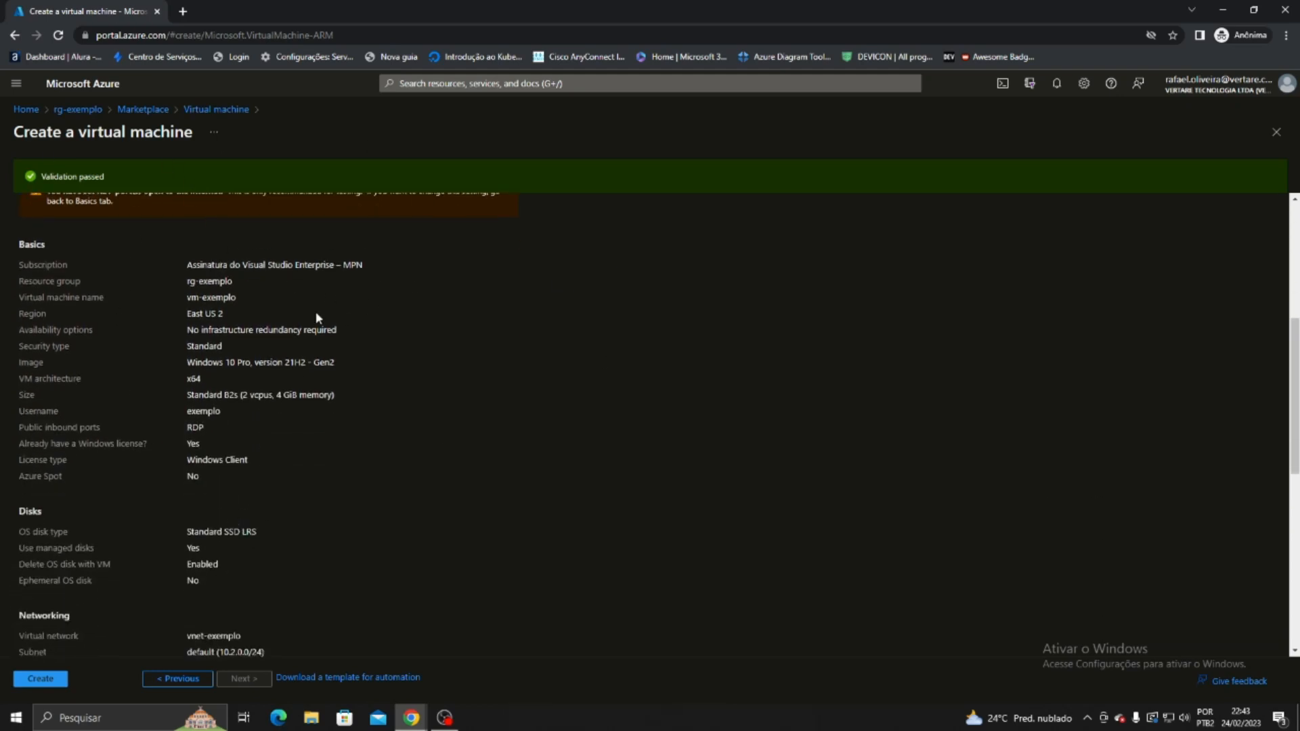
left_click_drag(226, 363, 302, 363)
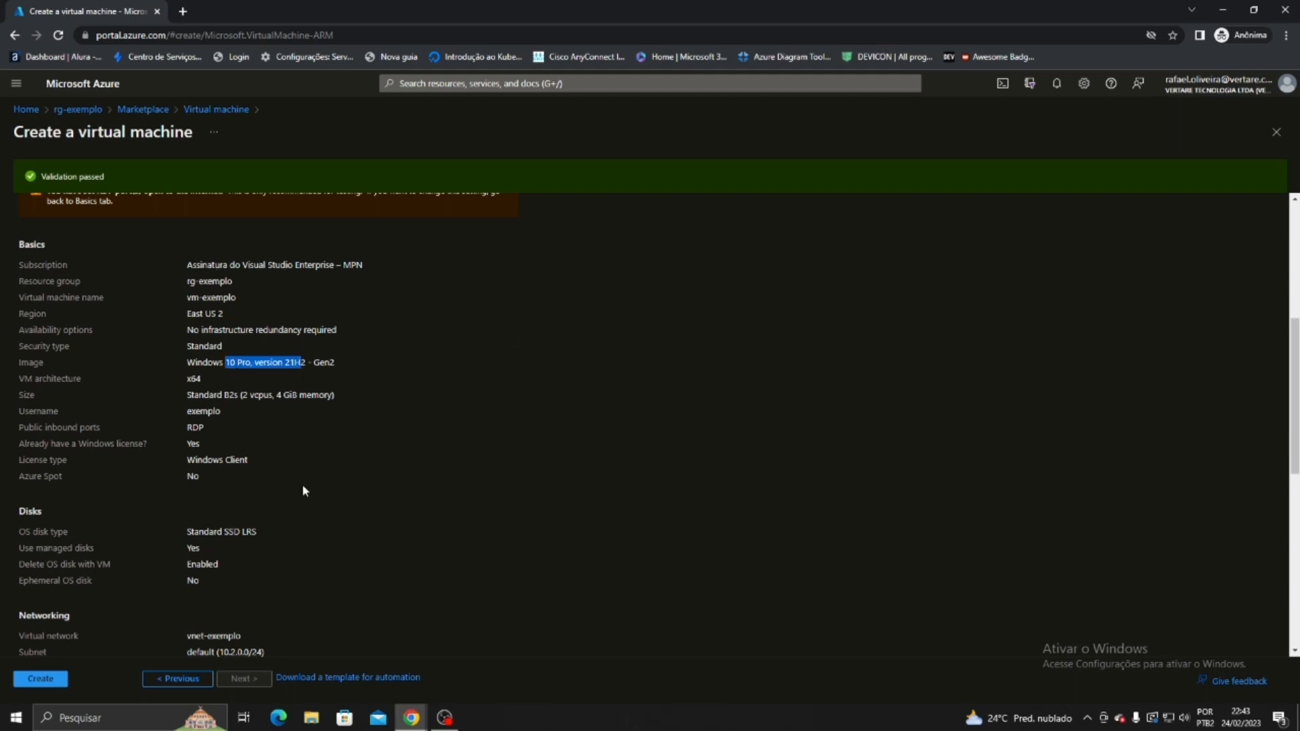
left_click_drag(217, 398, 342, 404)
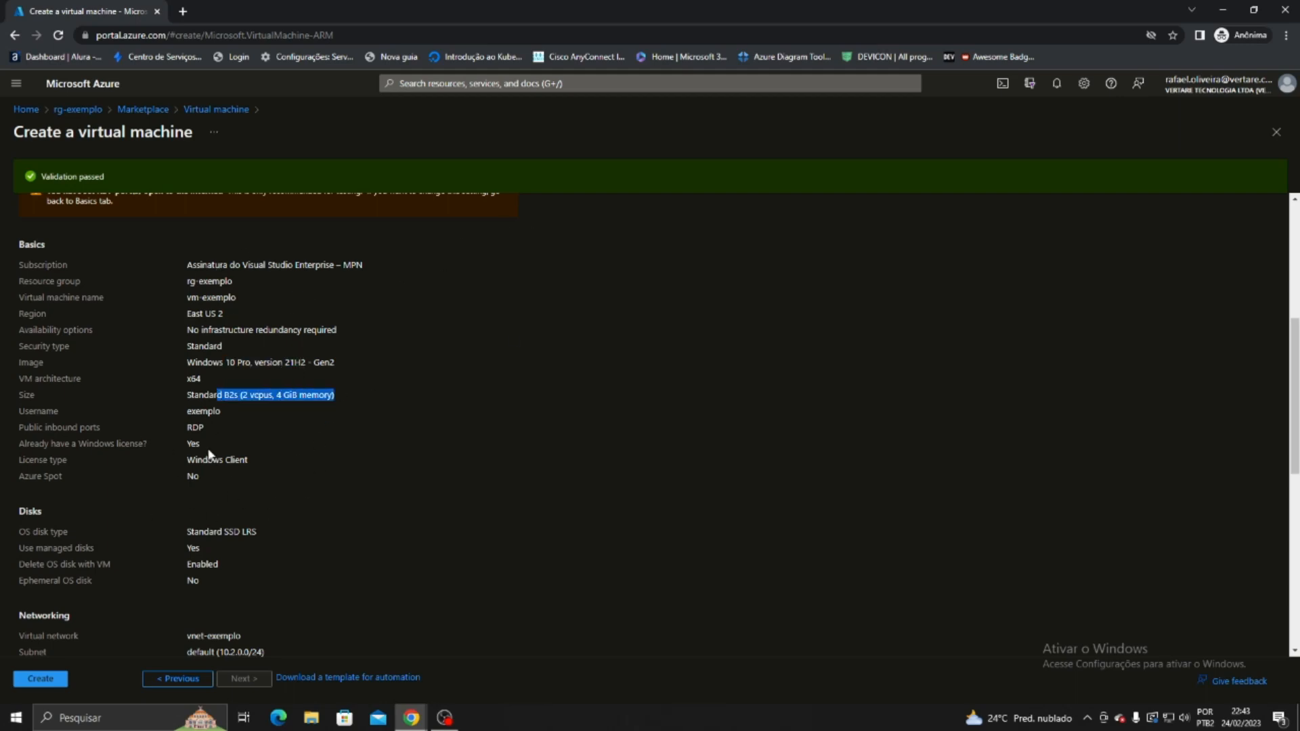
left_click_drag(186, 429, 303, 434)
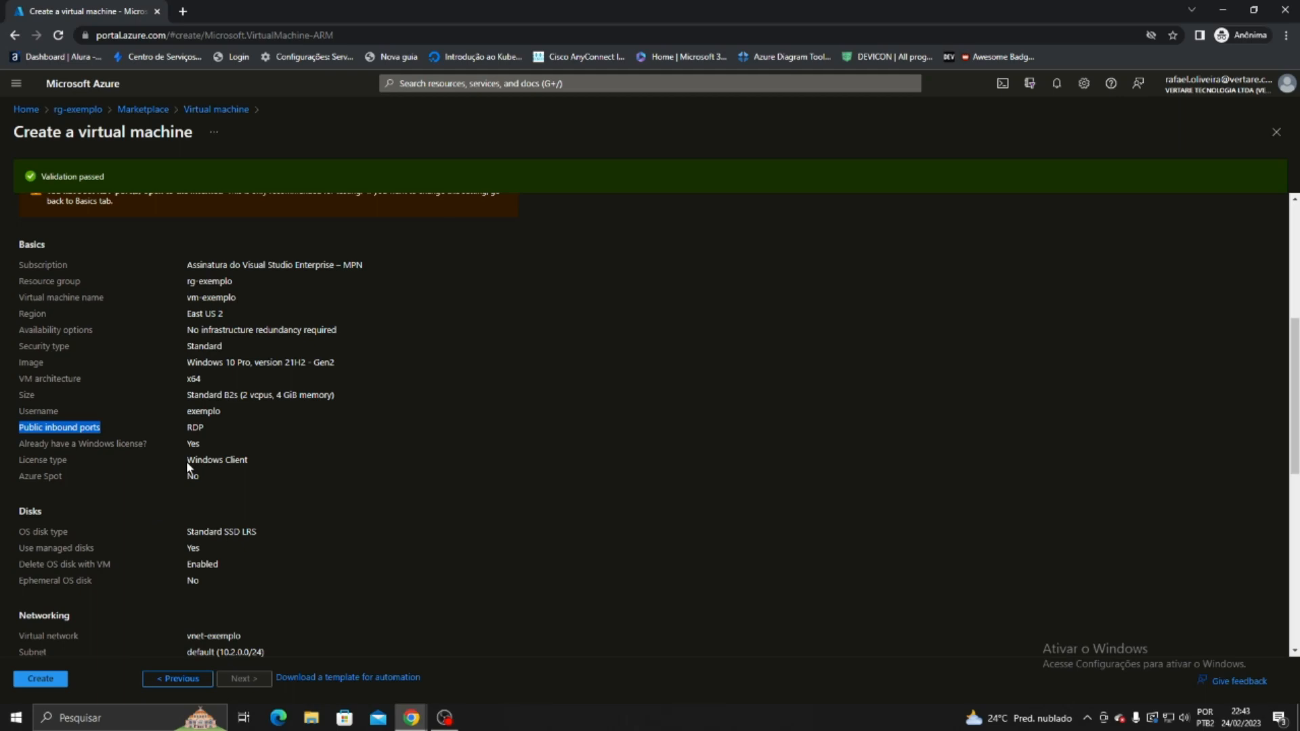
scroll(109, 482, "down", 2)
left_click_drag(202, 312, 119, 309)
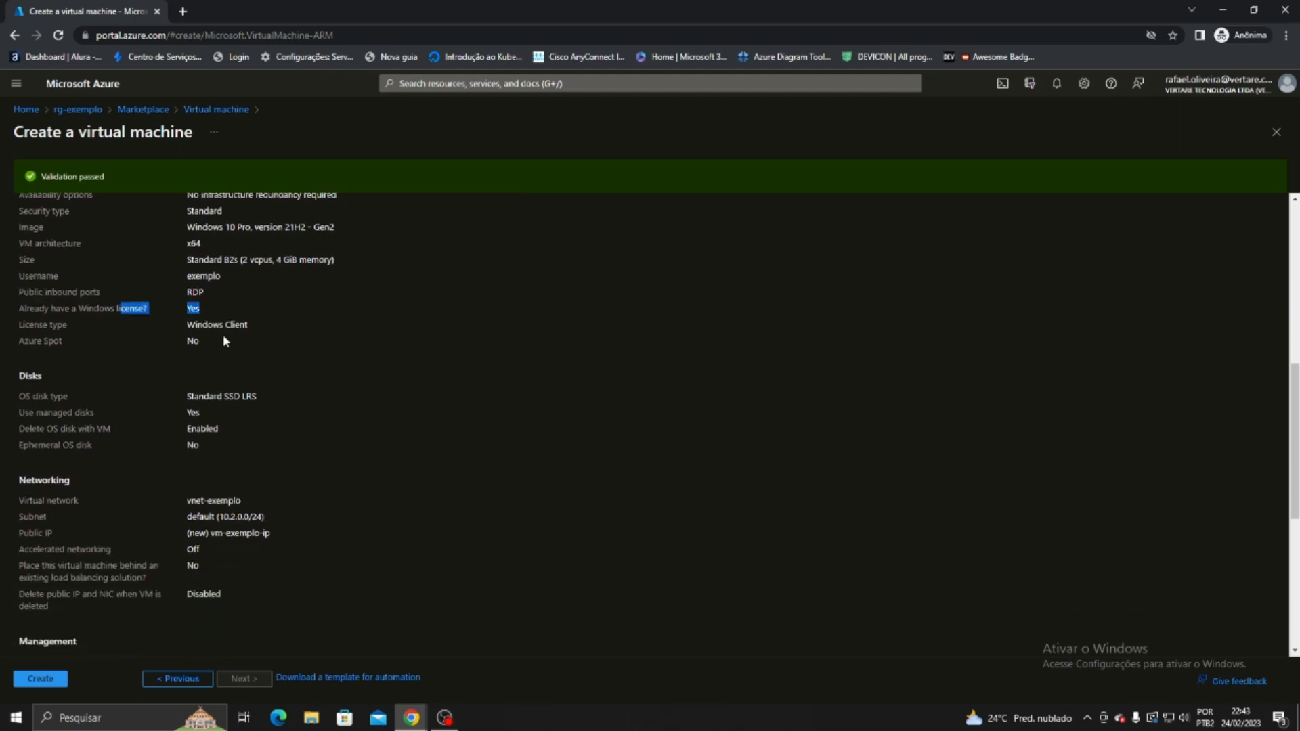
double_click(205, 324)
left_click_drag(80, 393, 92, 447)
left_click_drag(10, 494, 229, 613)
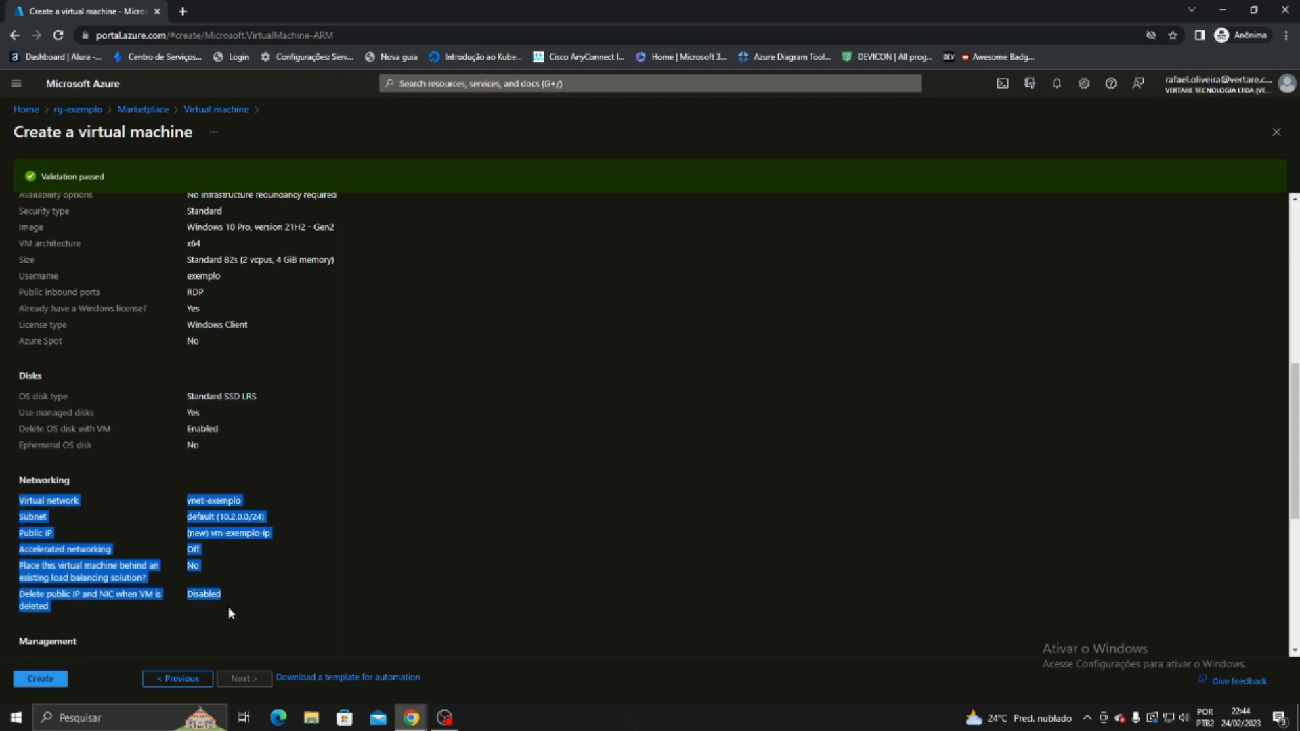
left_click(526, 550)
scroll(525, 550, "up", 7)
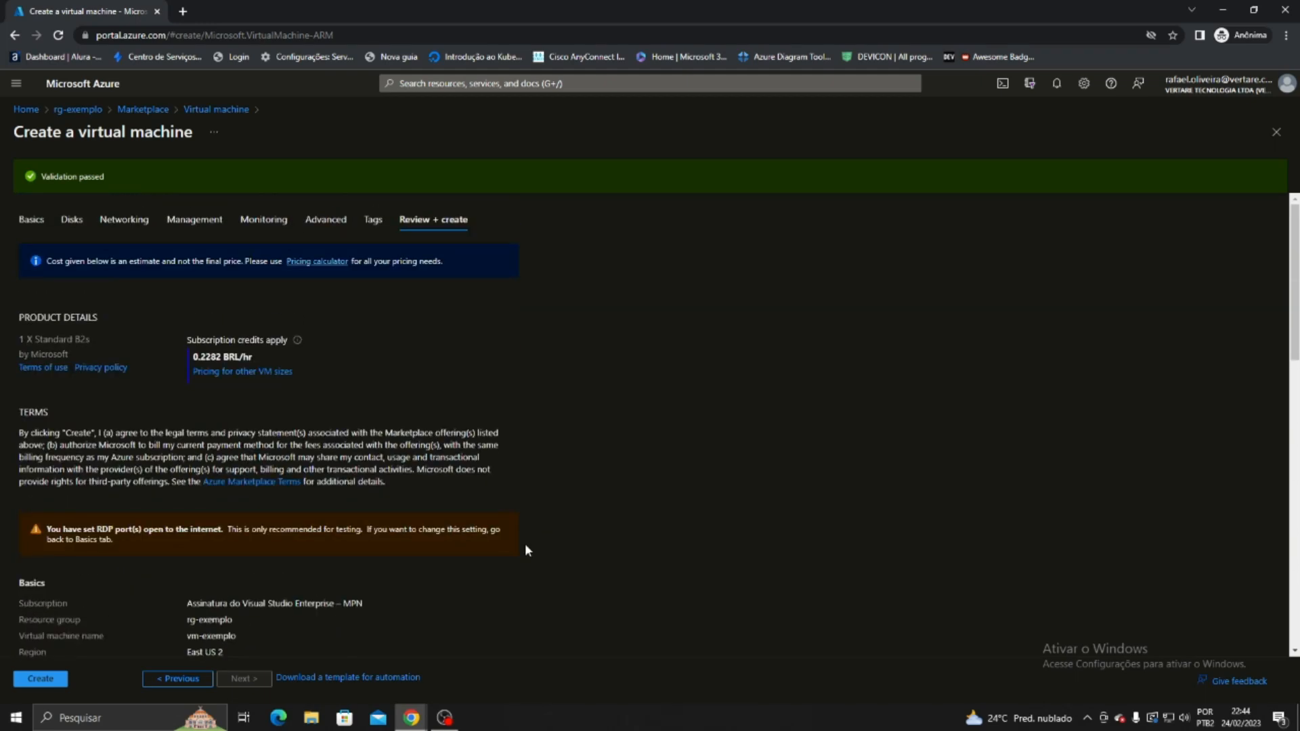
Create the vm-exemplo virtual machine with the reviewed configuration.
scroll(525, 549, "down", 5)
scroll(525, 549, "up", 5)
left_click(46, 680)
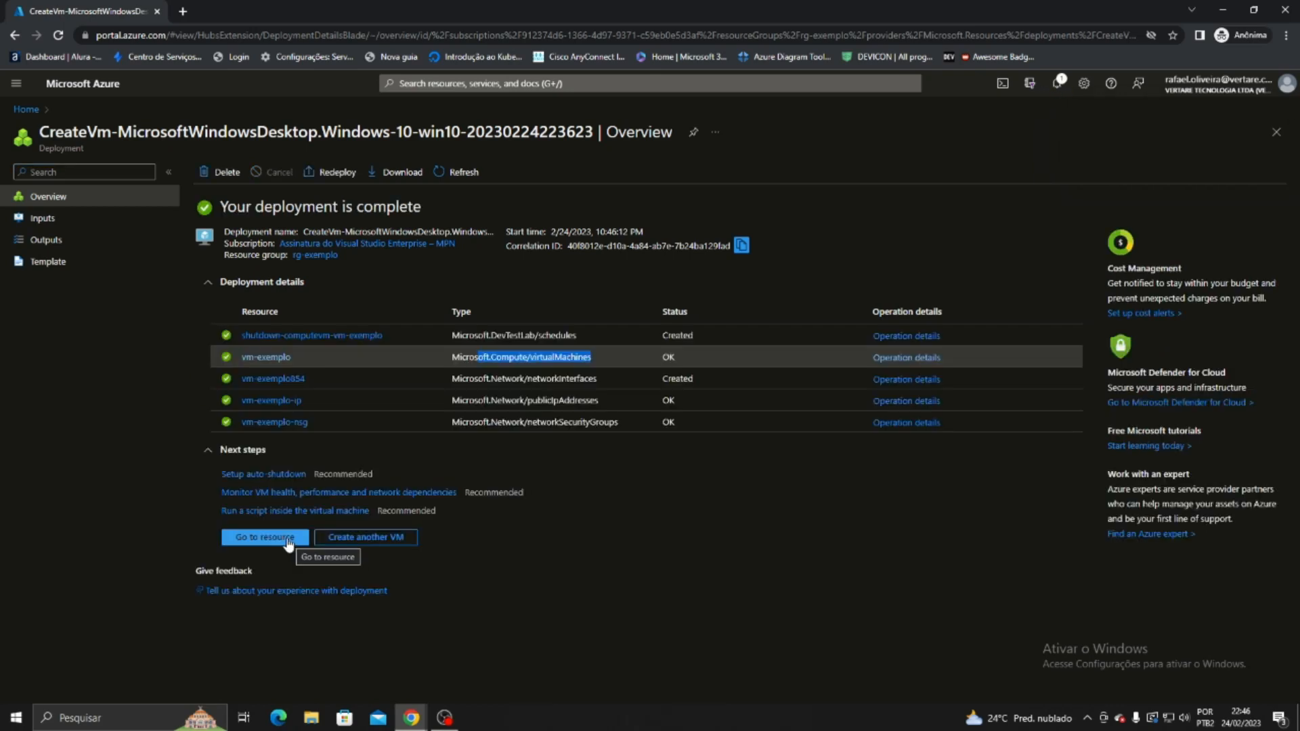
Open the deployed vm-exemplo resource and inspect the resources listed in its rg-exemplo resource group.
left_click(264, 535)
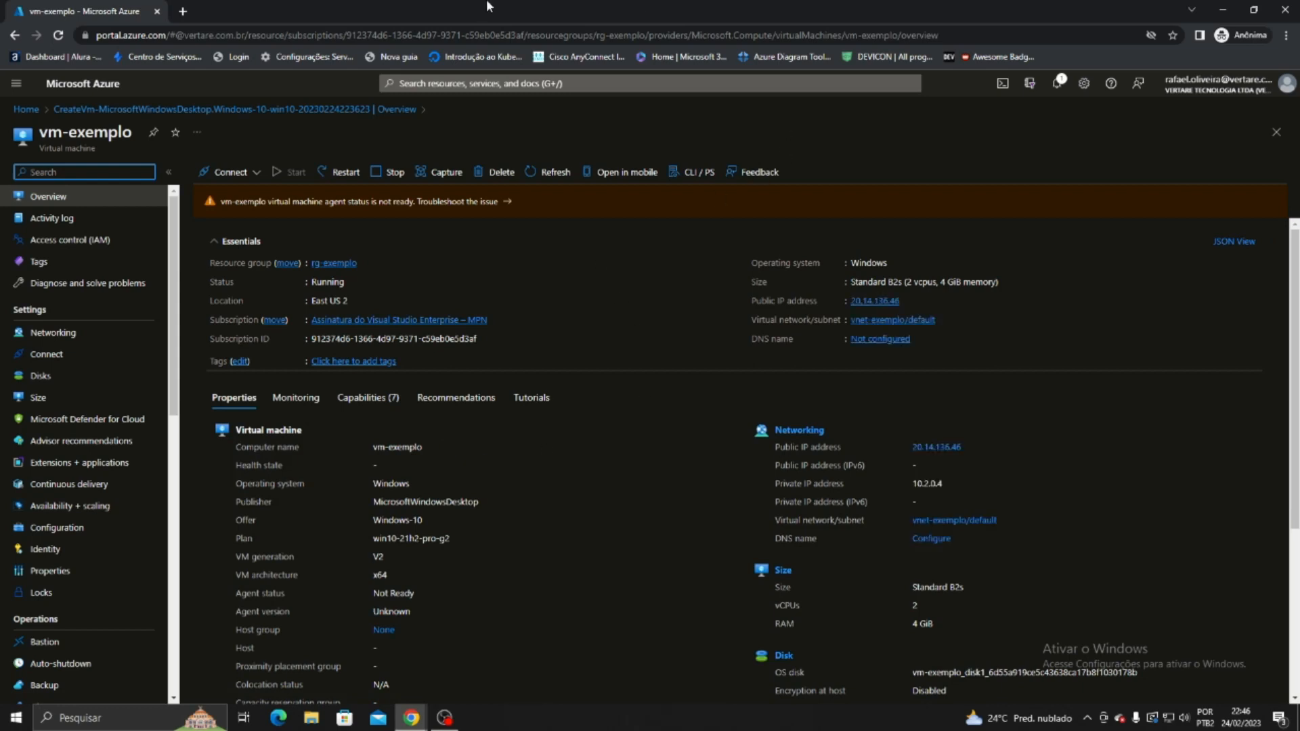
left_click(330, 265)
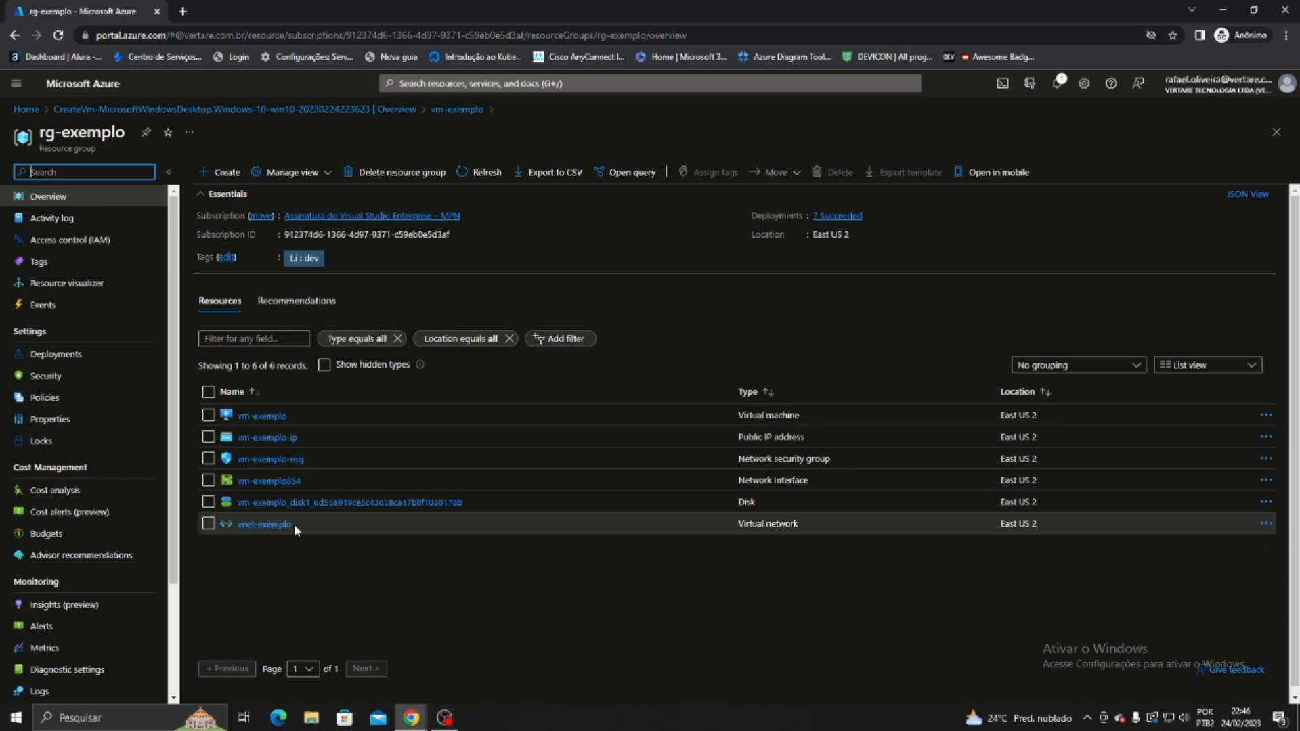
left_click_drag(294, 524, 237, 524)
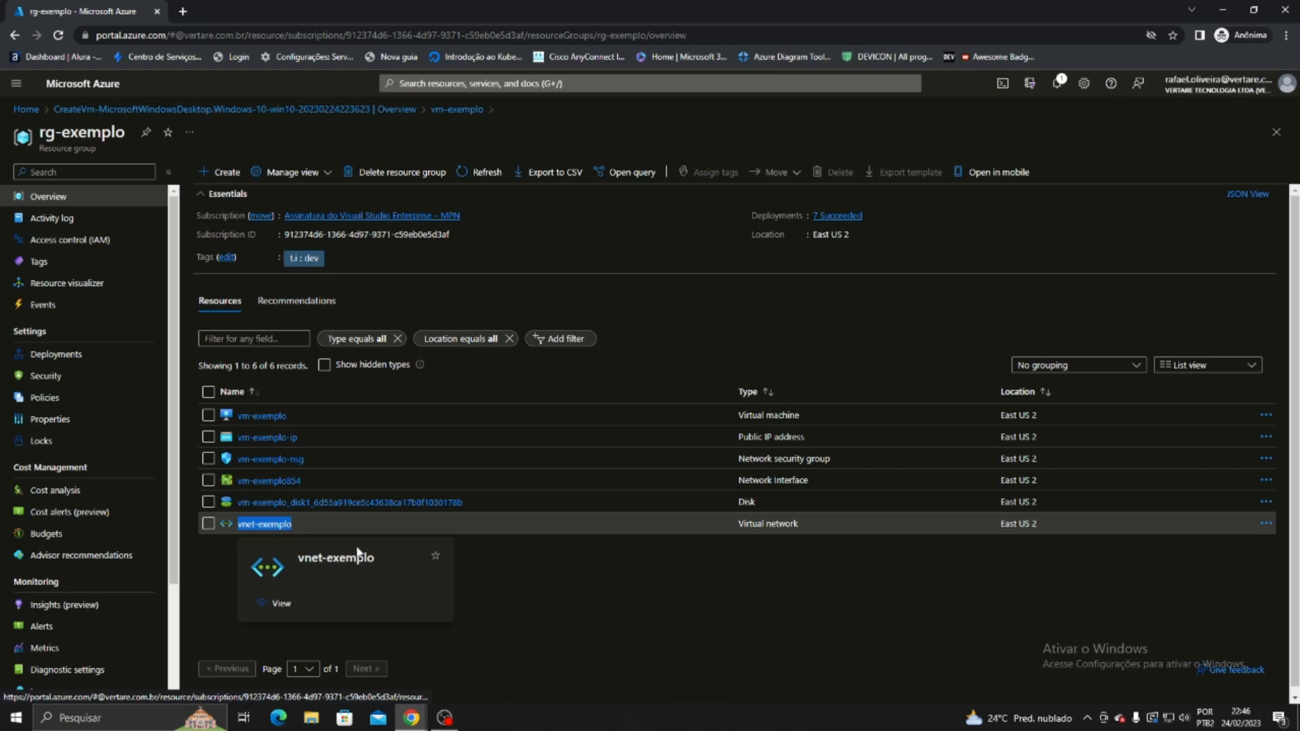
Examine the public IP address, network security group, network interface and disk entries listed in rg-exemplo.
left_click(713, 645)
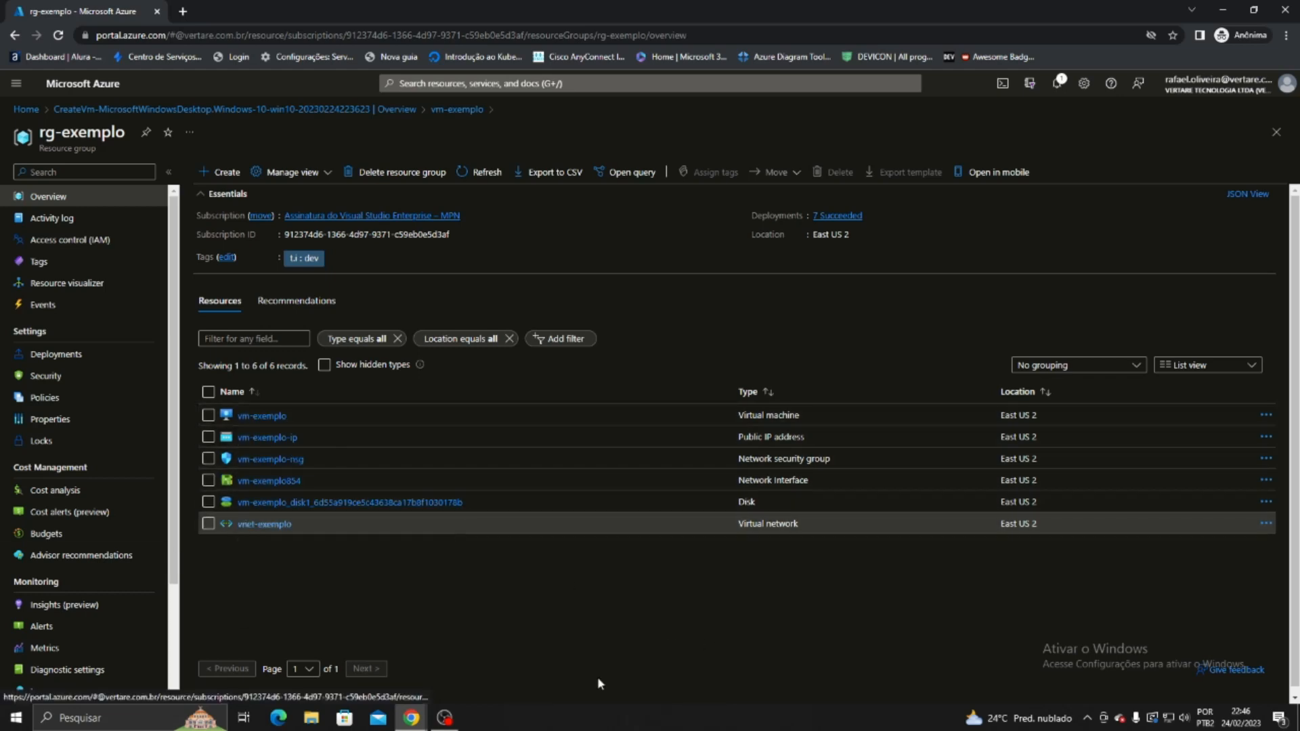
left_click_drag(289, 415, 240, 441)
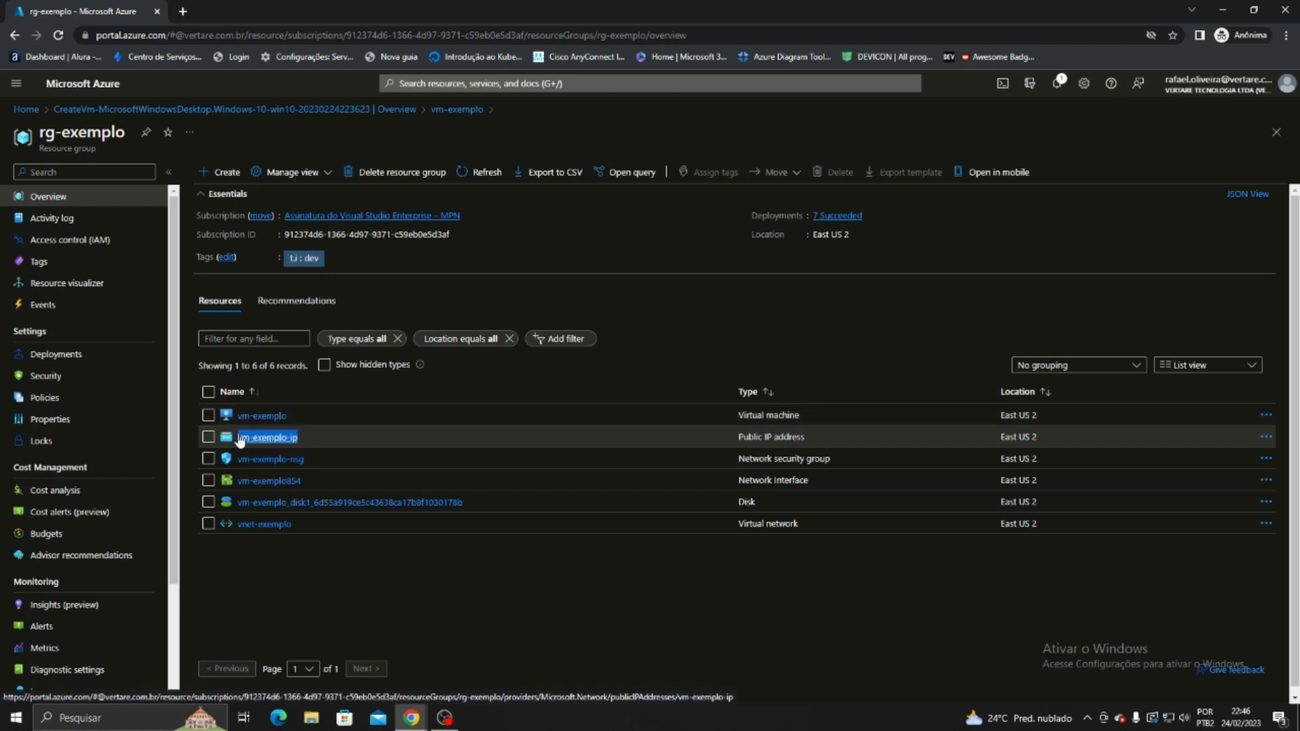
left_click(606, 596)
left_click_drag(308, 460, 242, 460)
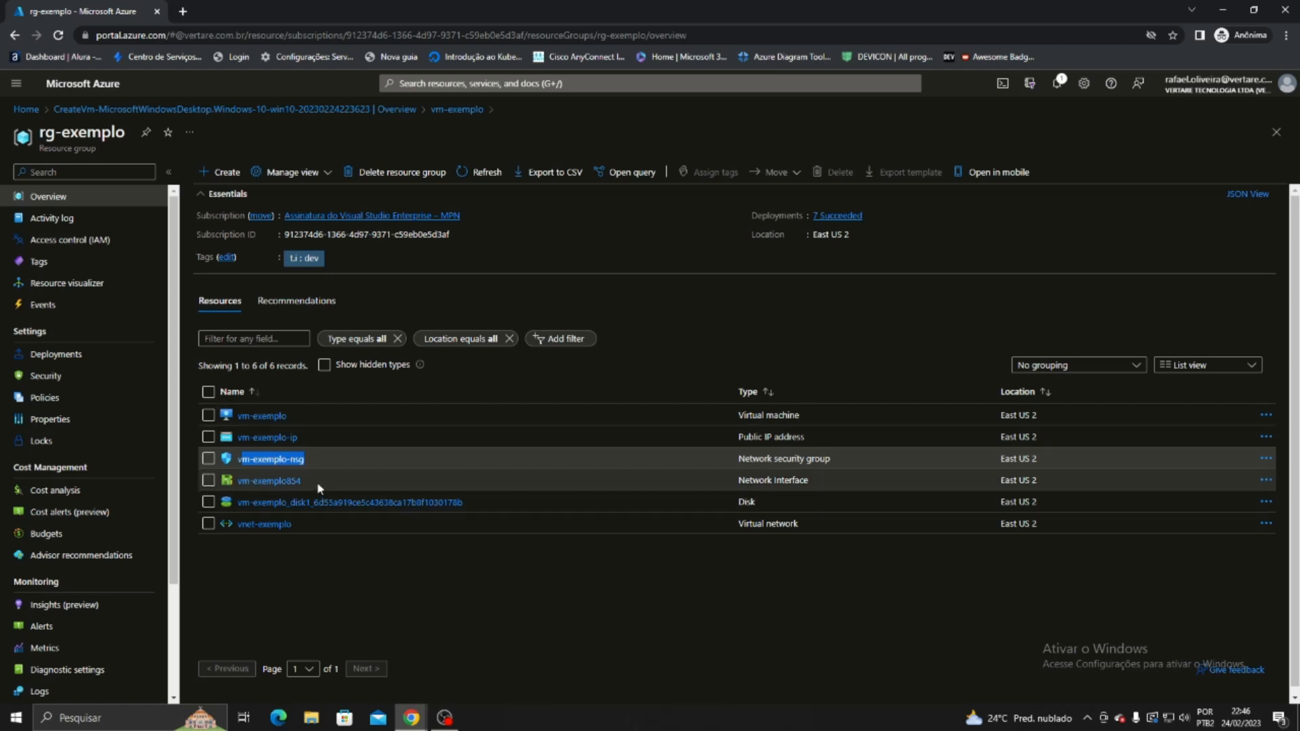
left_click_drag(301, 481, 248, 479)
mouse_move(298, 489)
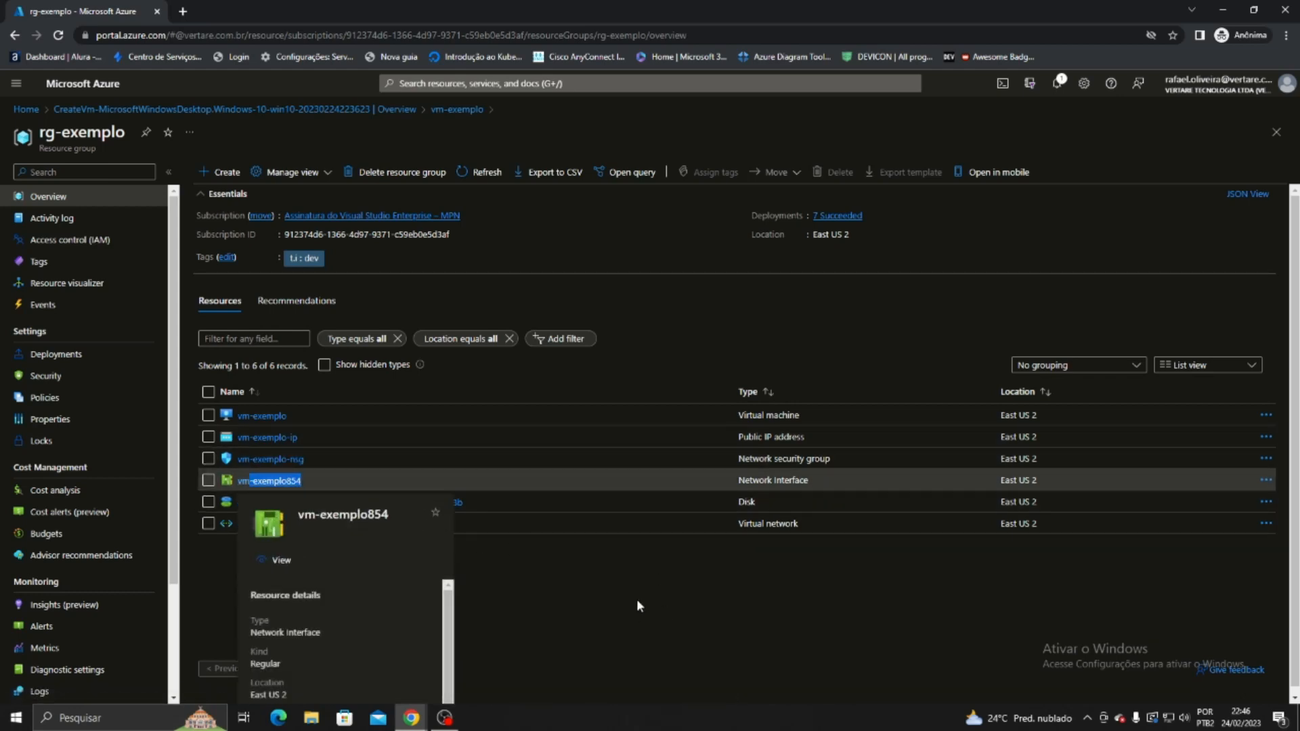
left_click(629, 582)
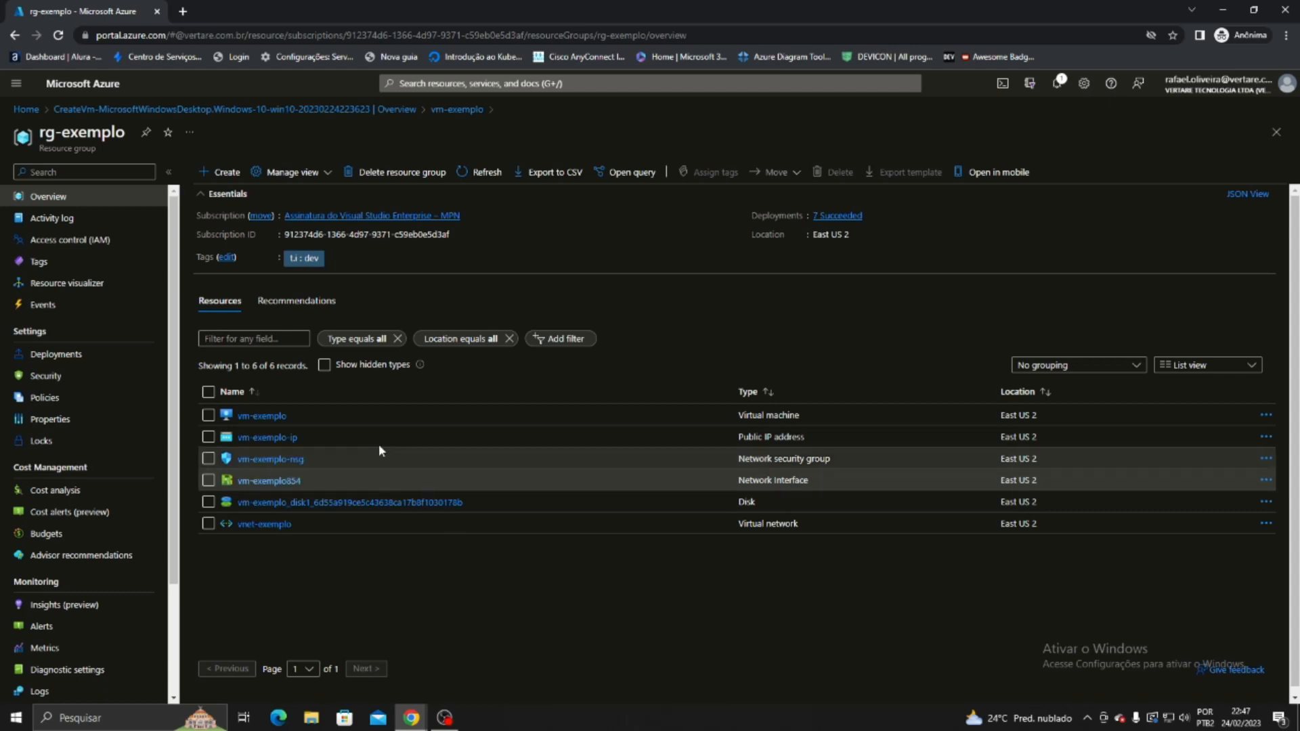
left_click_drag(464, 502, 239, 502)
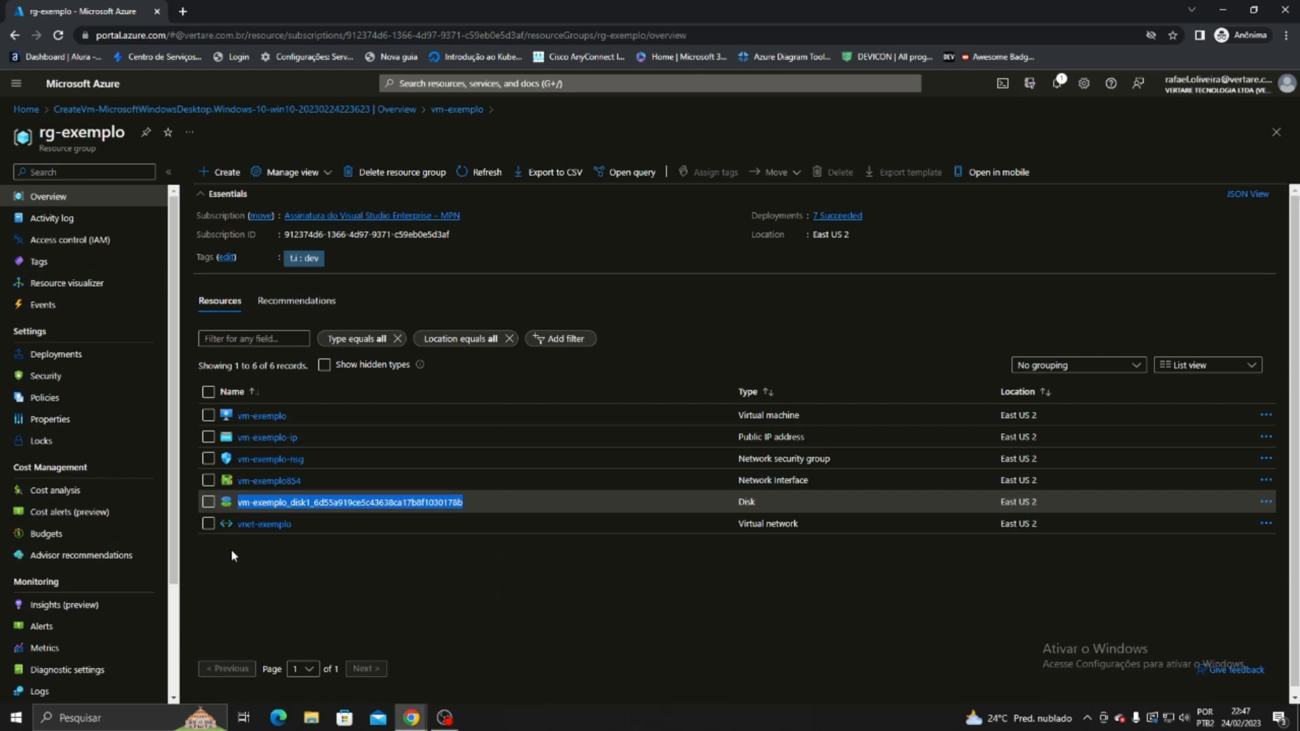
left_click_drag(308, 480, 239, 481)
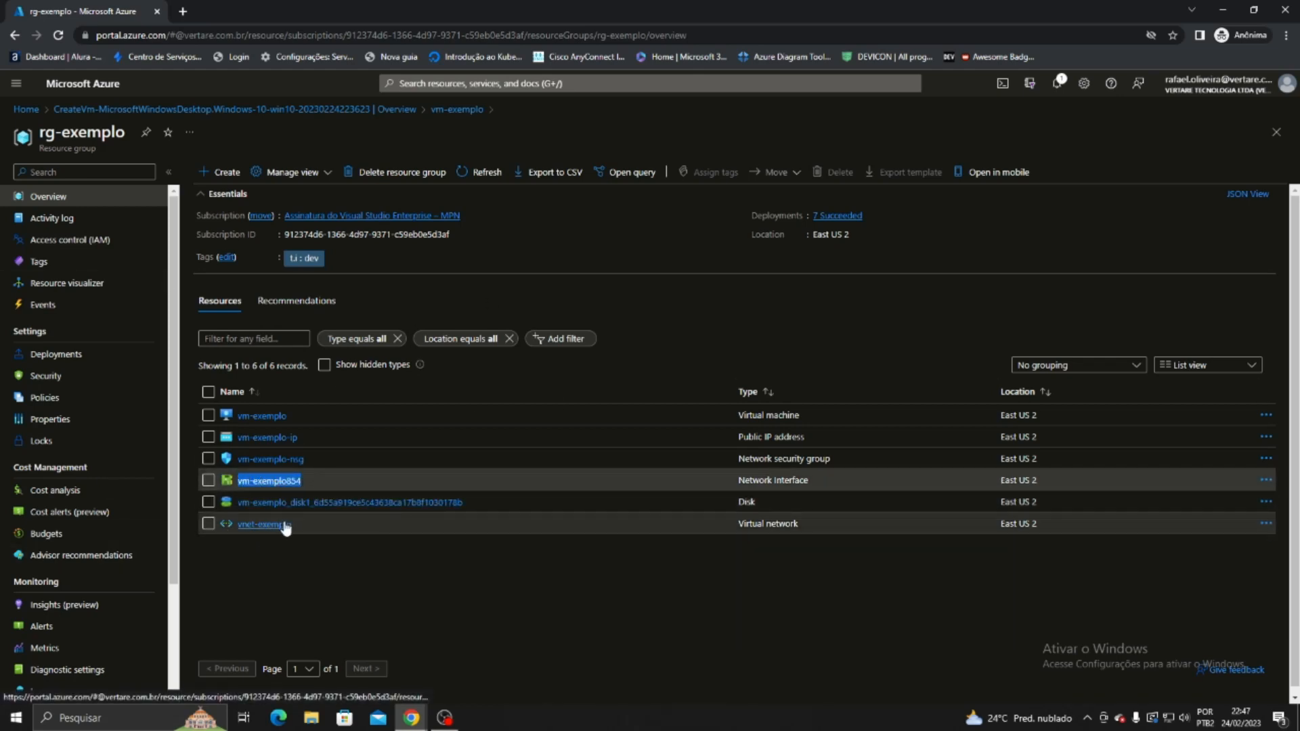
Open the vnet-exemplo virtual network and check the name and type of its connected device.
left_click(279, 524)
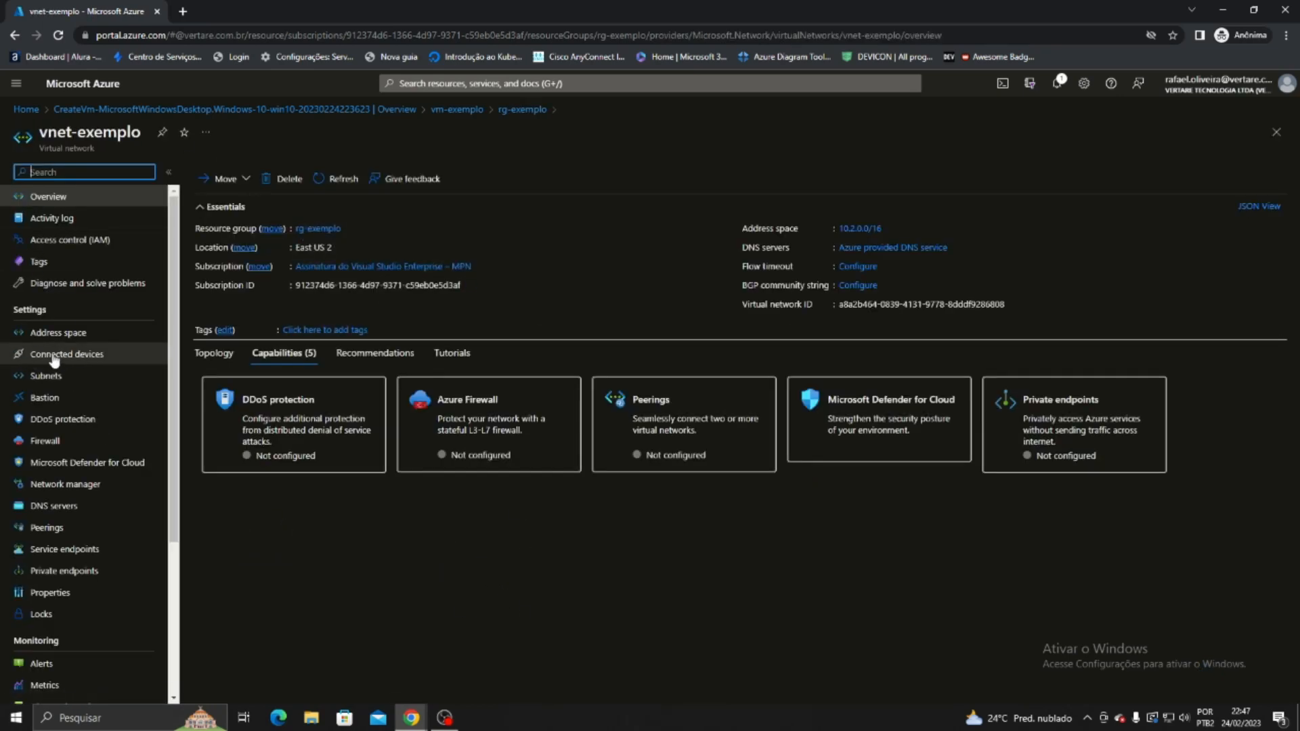
left_click(99, 359)
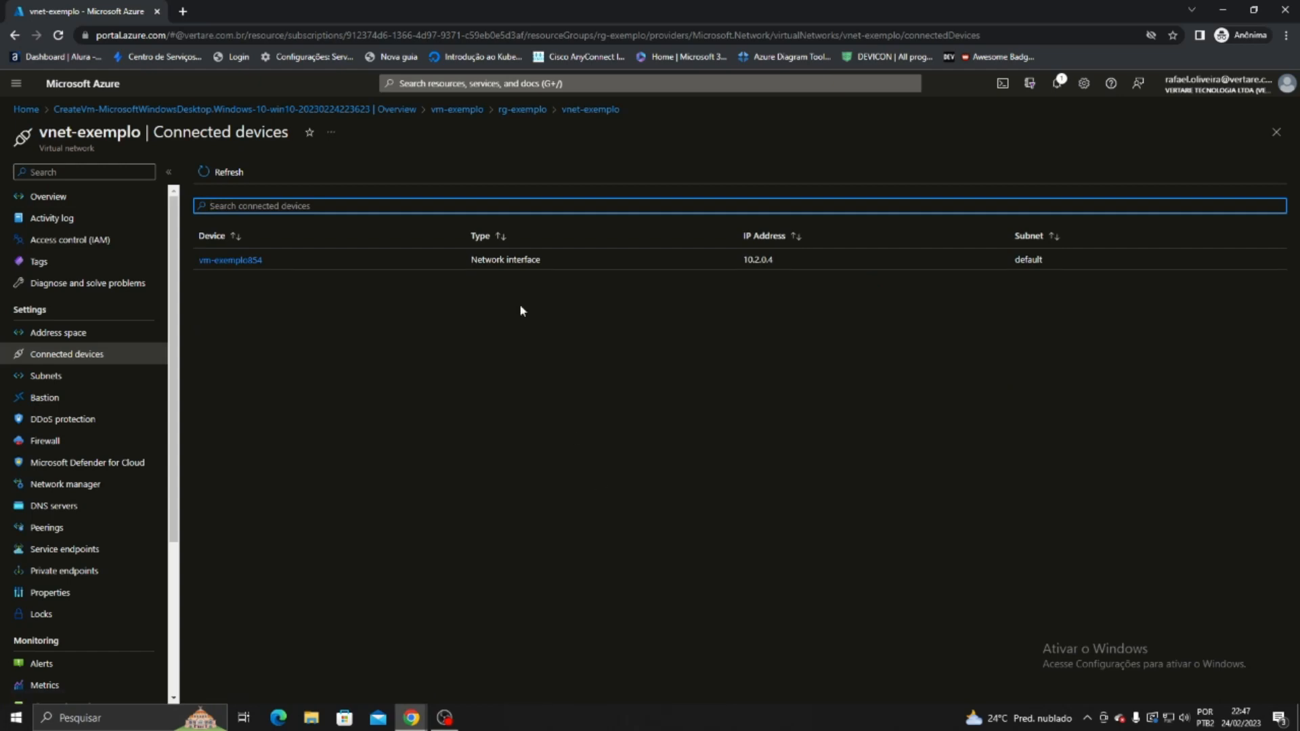
left_click_drag(265, 260, 198, 260)
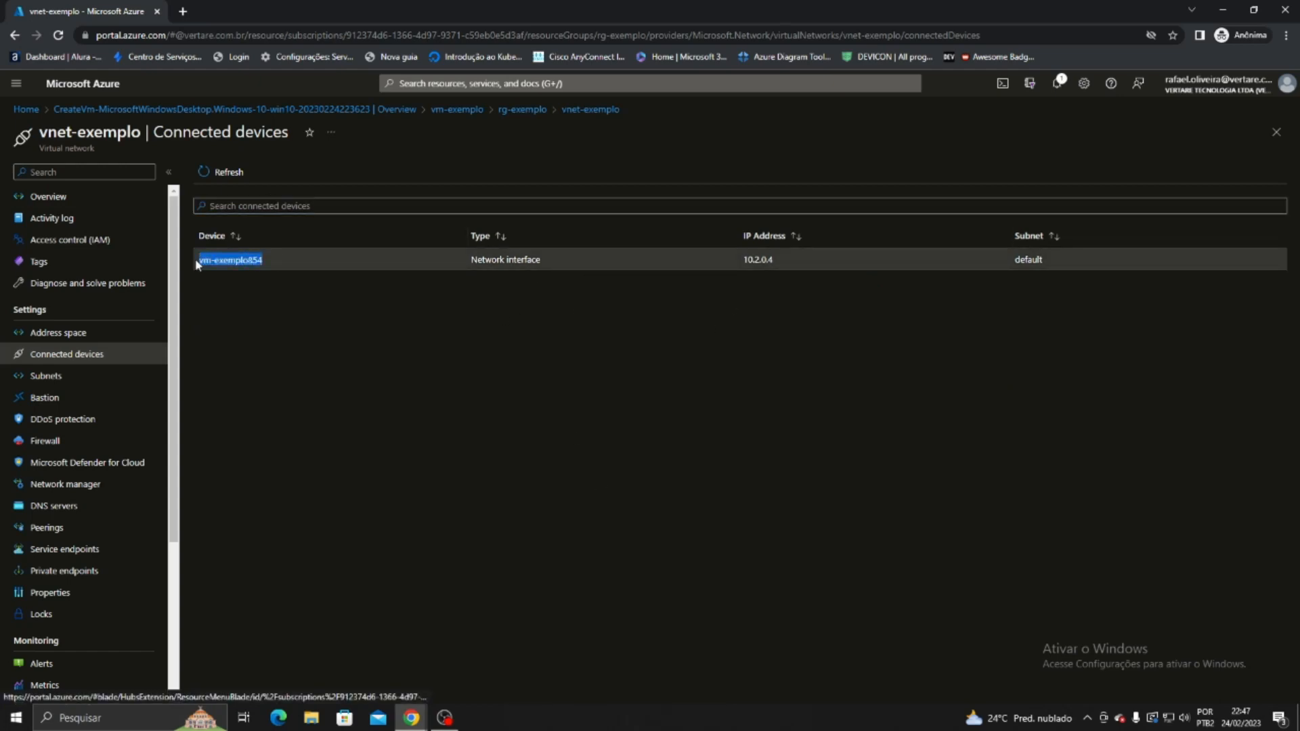
left_click(272, 371)
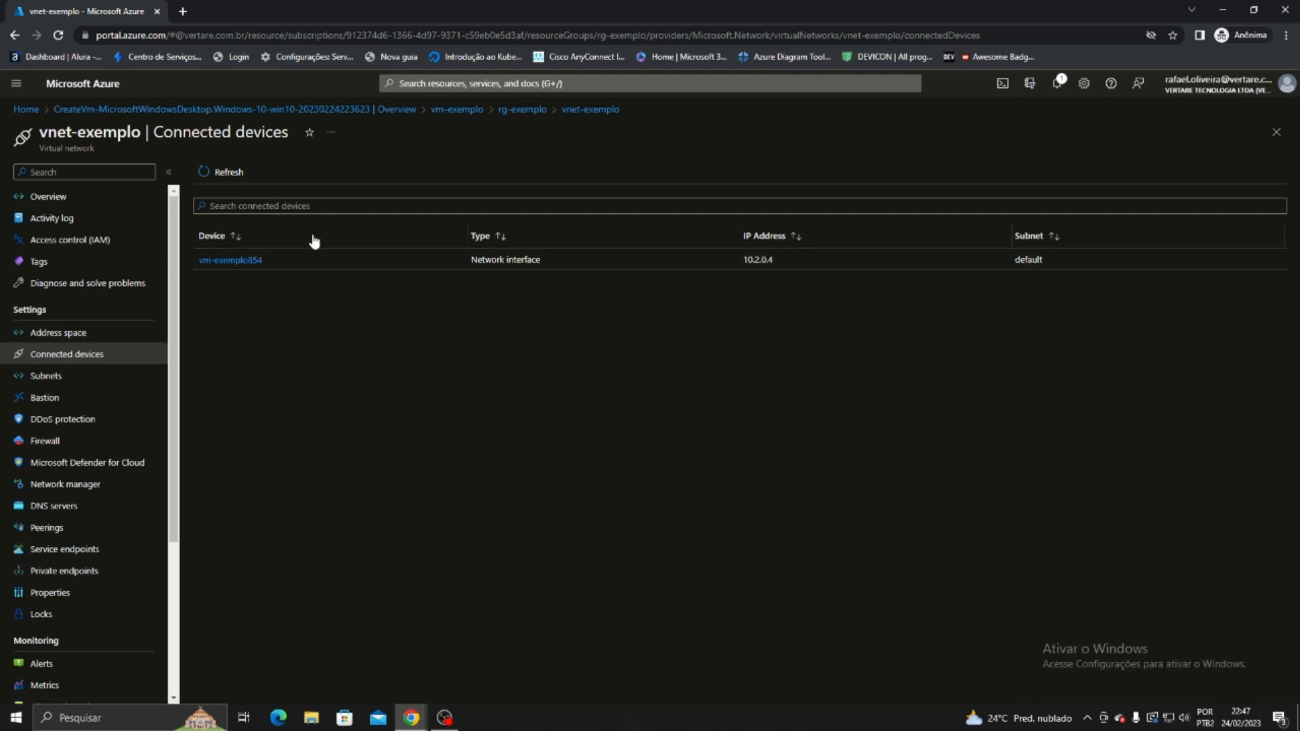
double_click(473, 261)
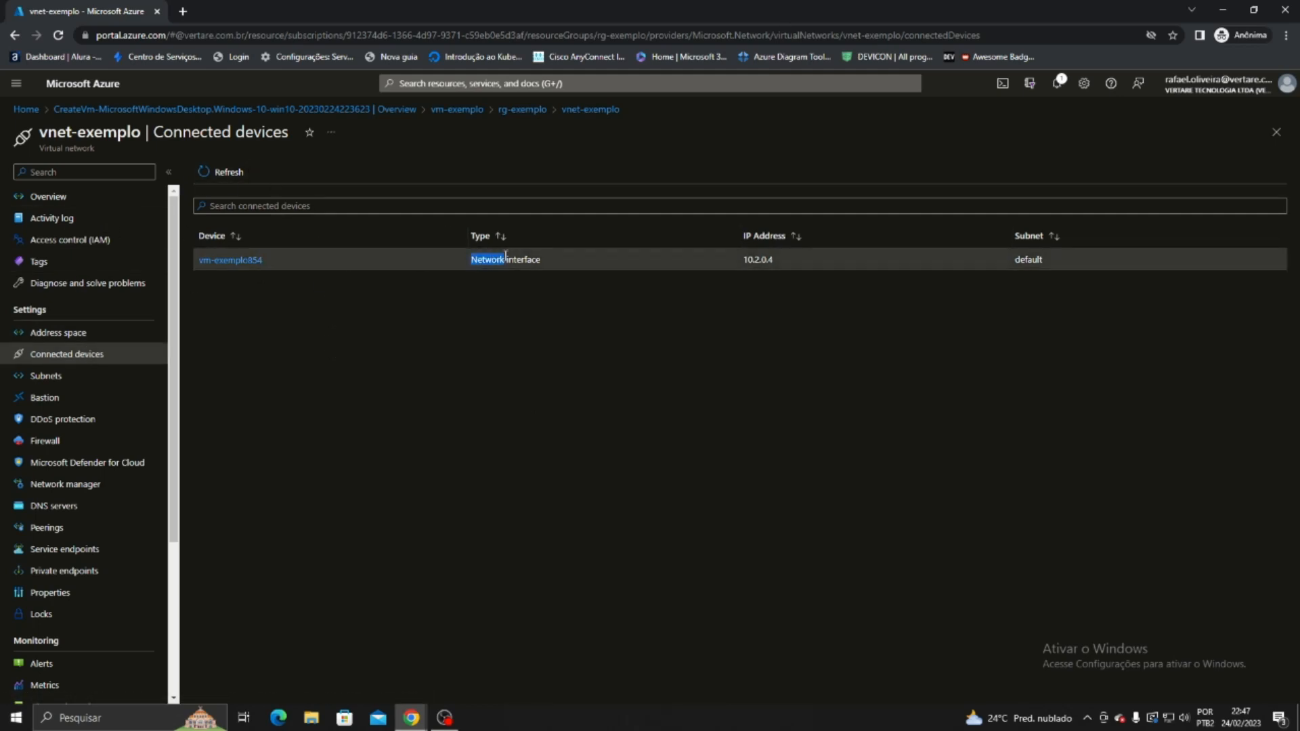
Open the vm-exemplo854 network interface from the connected devices and check which resources it is attached to.
left_click(236, 263)
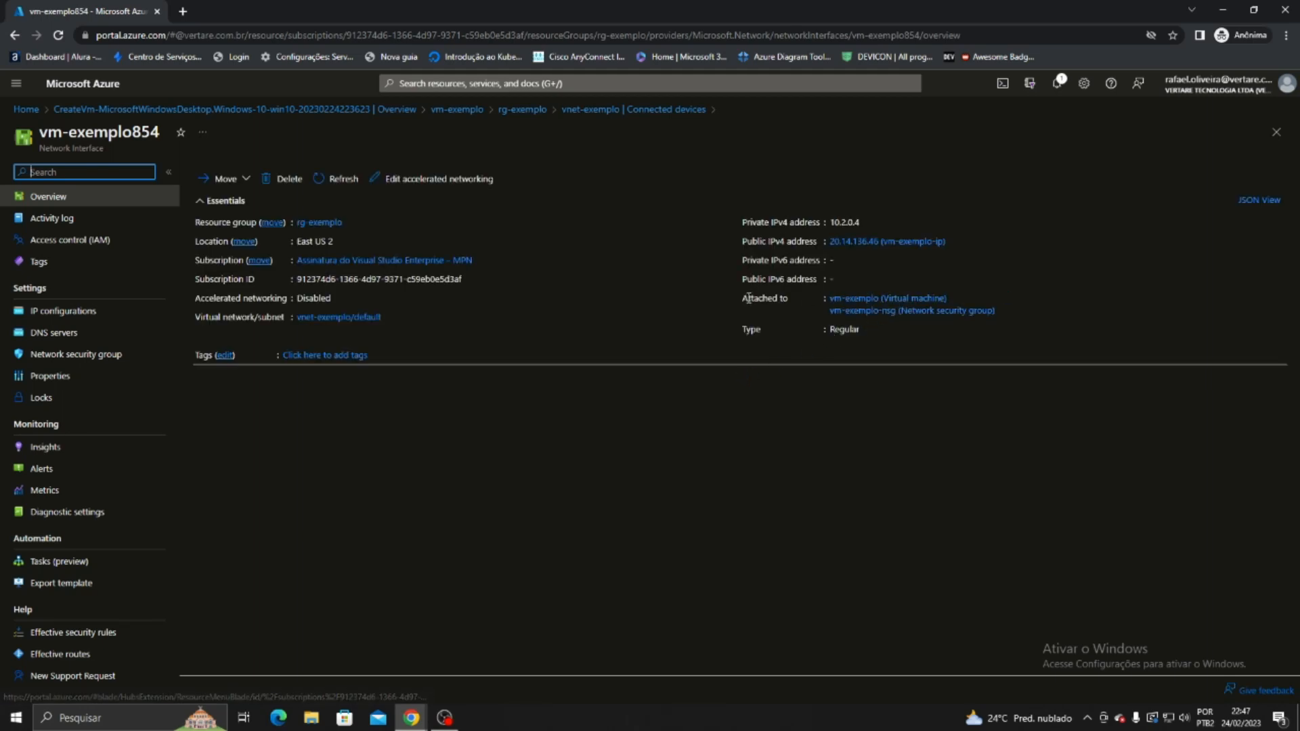
left_click_drag(747, 299, 783, 303)
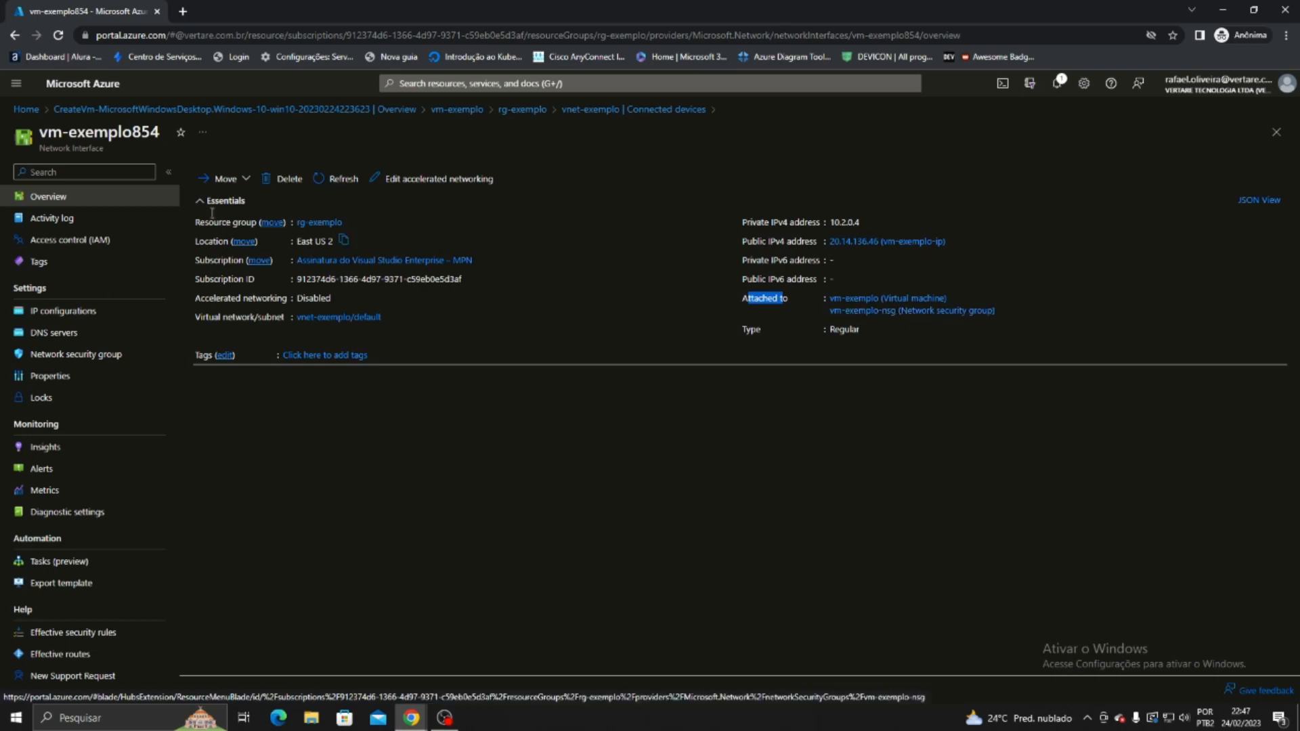
left_click_drag(108, 146, 52, 148)
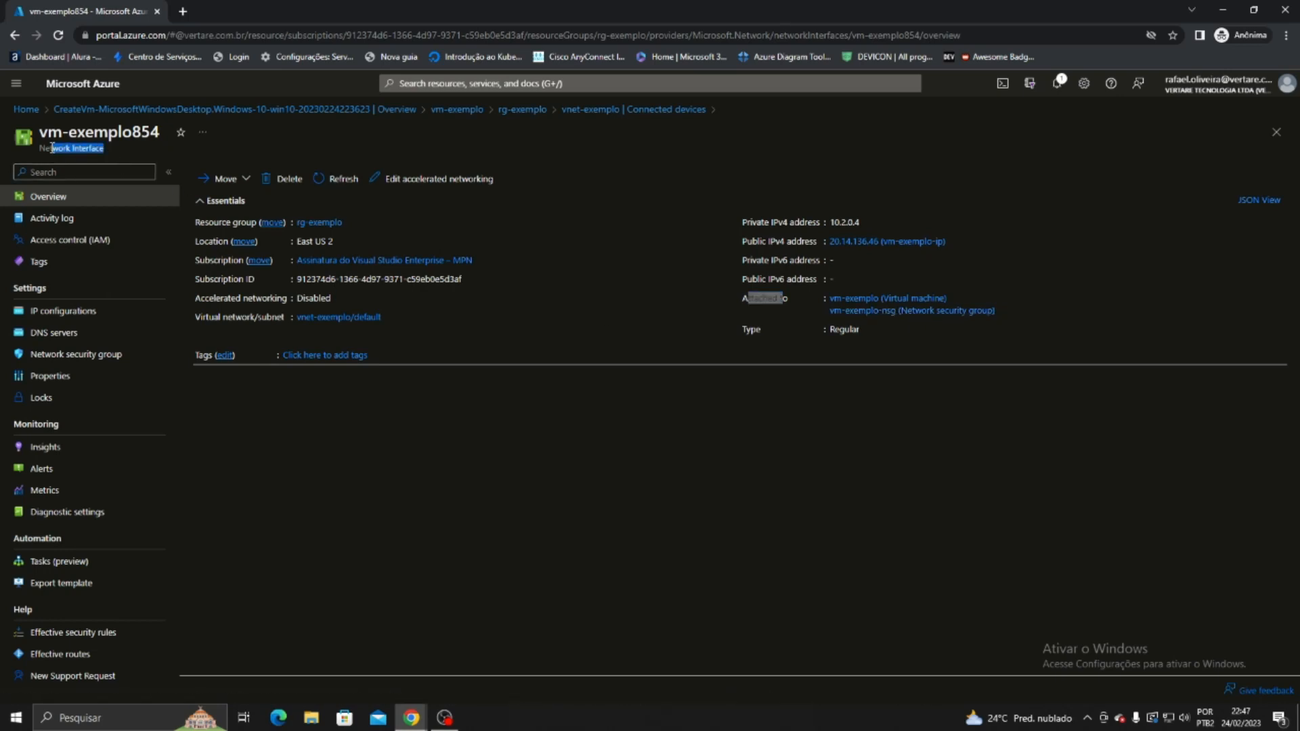
Open the attached vm-exemplo virtual machine and check its public IP, private IP and virtual network/subnet.
left_click(883, 299)
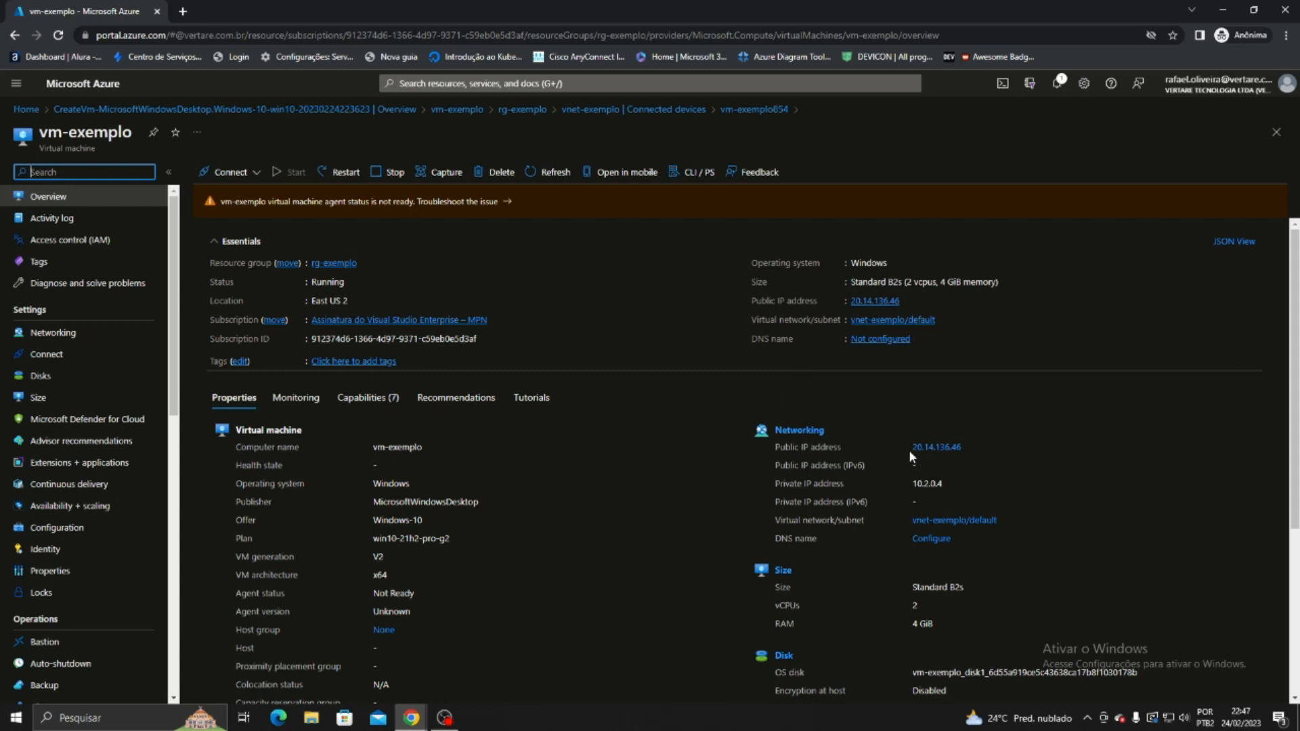
left_click_drag(909, 450, 963, 448)
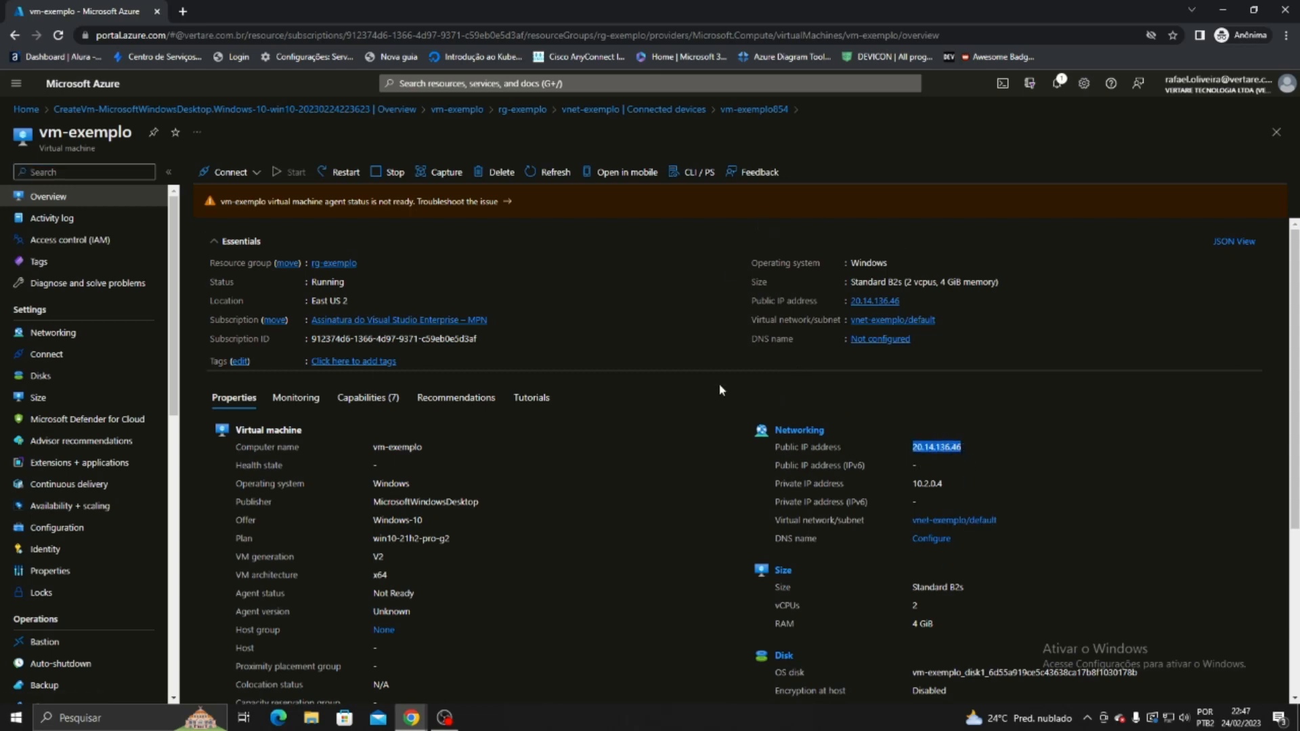
left_click_drag(784, 483, 982, 484)
left_click(936, 478)
left_click(1096, 466)
left_click_drag(793, 520, 1067, 510)
left_click(1063, 510)
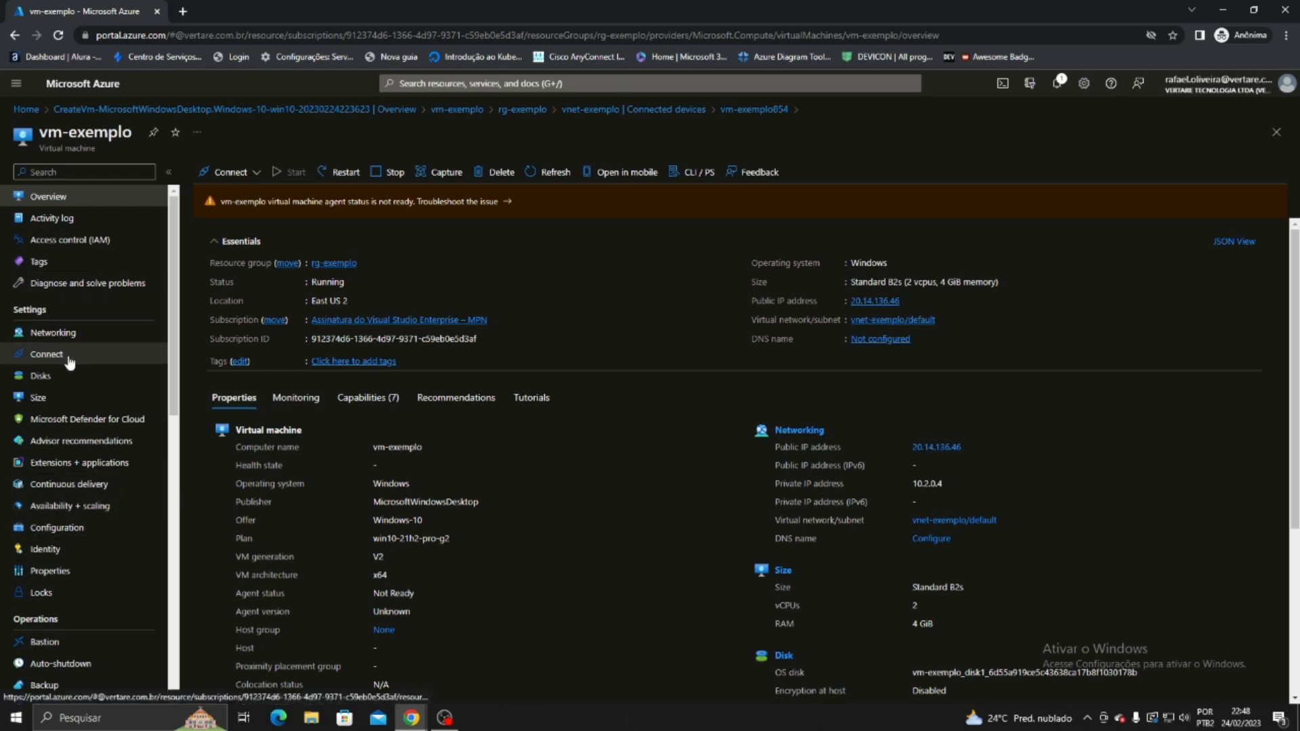
Download the RDP file for connecting to vm-exemplo through its public IP address and open it.
left_click(252, 173)
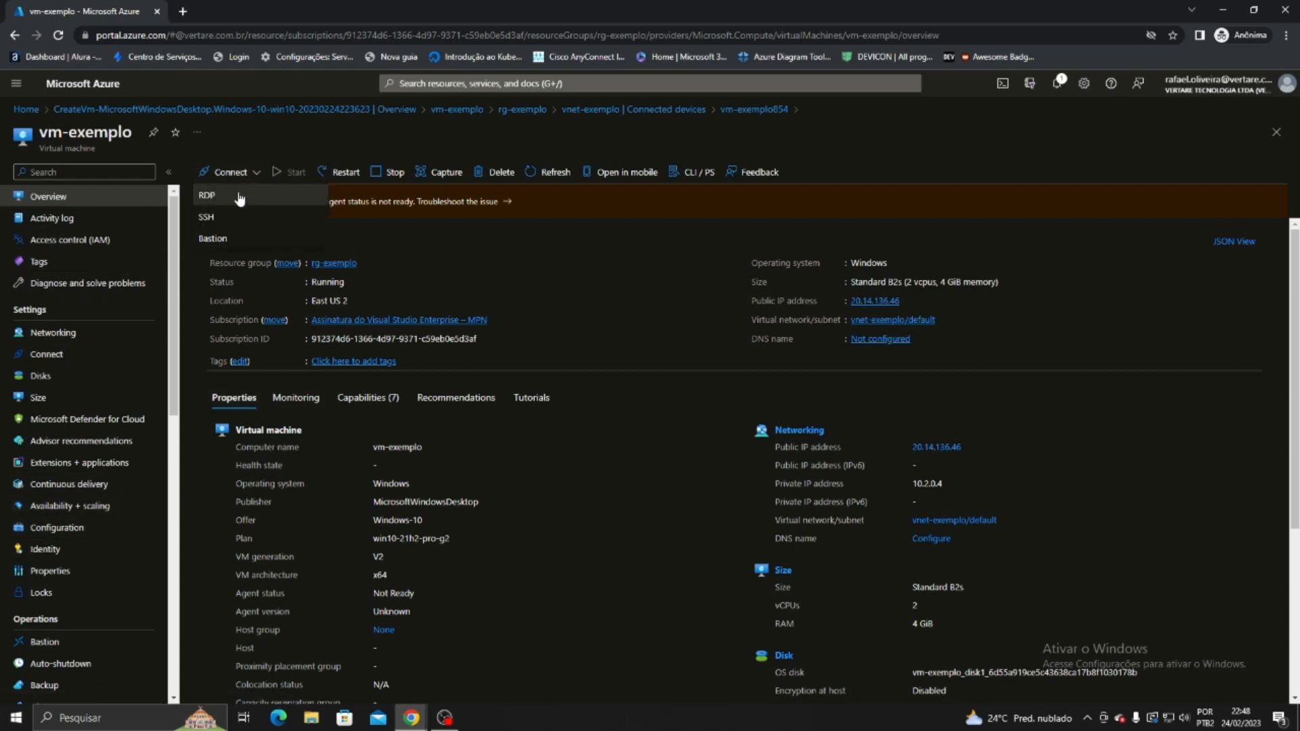
left_click(62, 354)
right_click(62, 356)
left_click(688, 391)
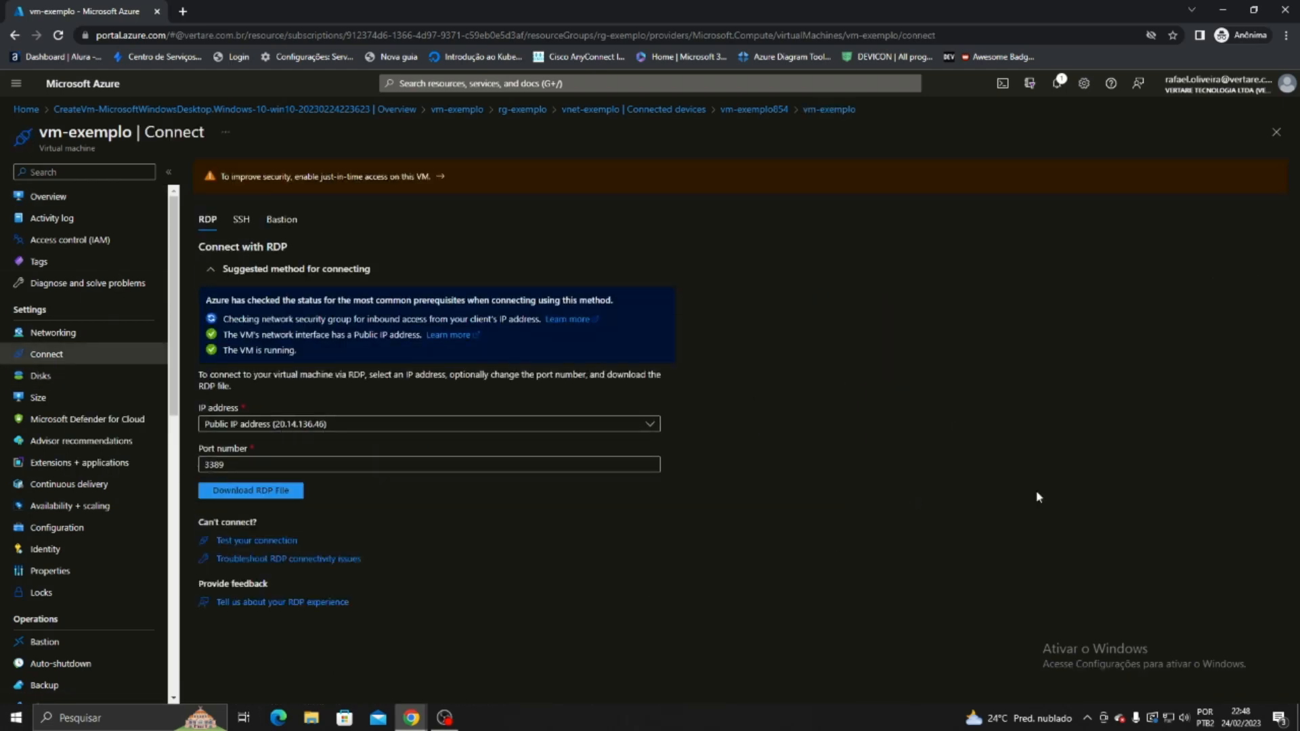
left_click(269, 495)
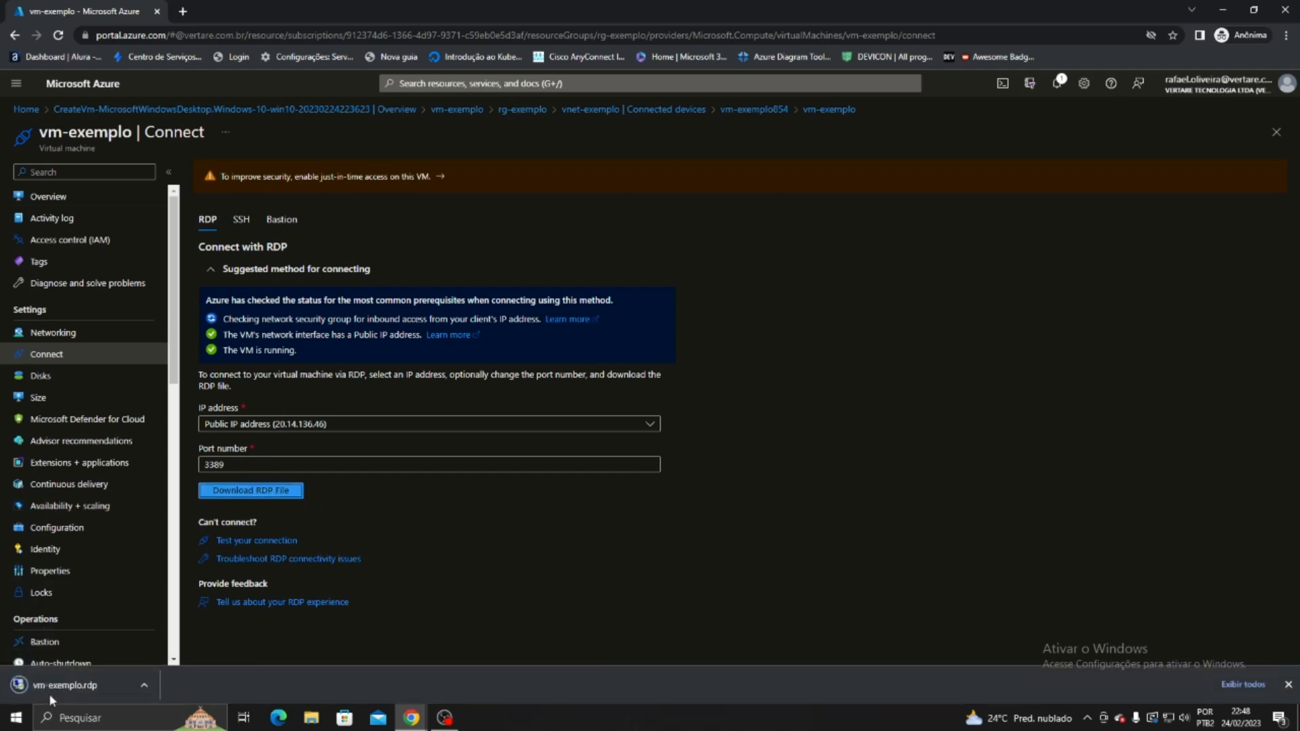
left_click(65, 685)
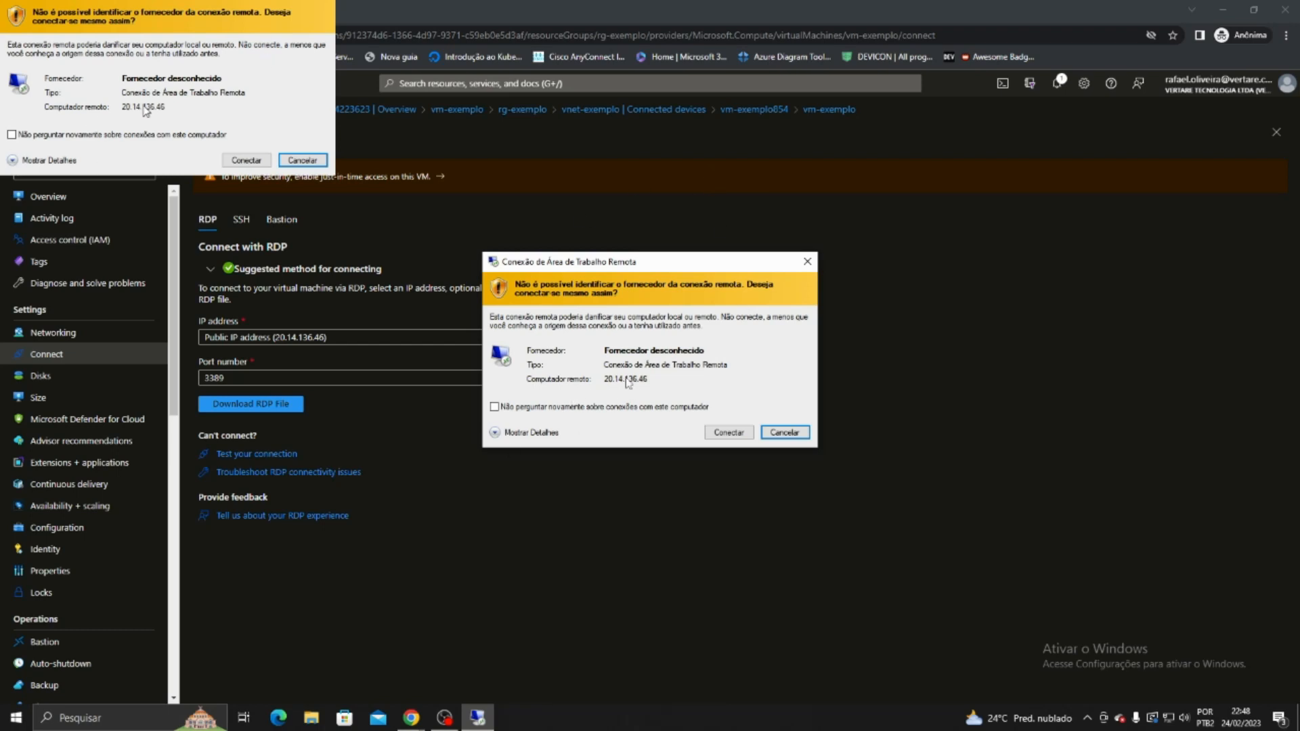
Connect to vm-exemplo over Remote Desktop as exemplo with the account password, accepting the unknown publisher and the untrusted certificate.
left_click(729, 432)
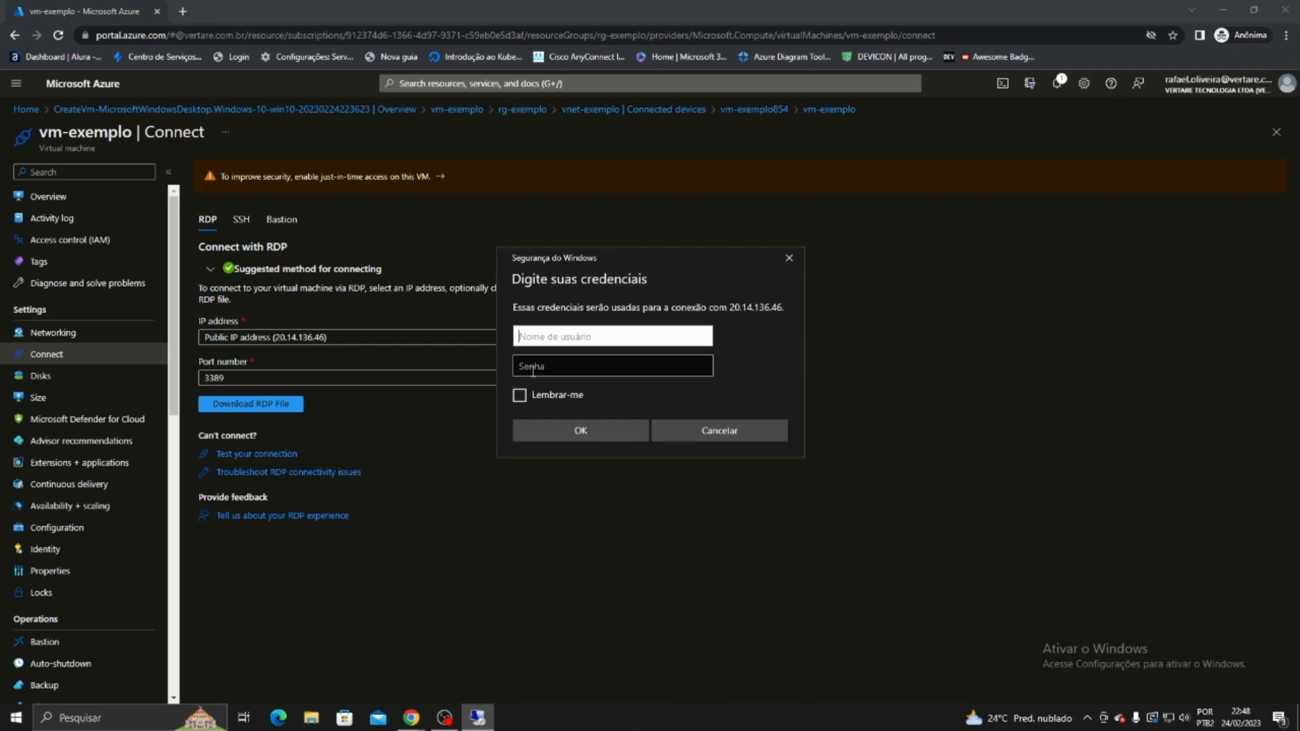
type("exemplo")
left_click(533, 371)
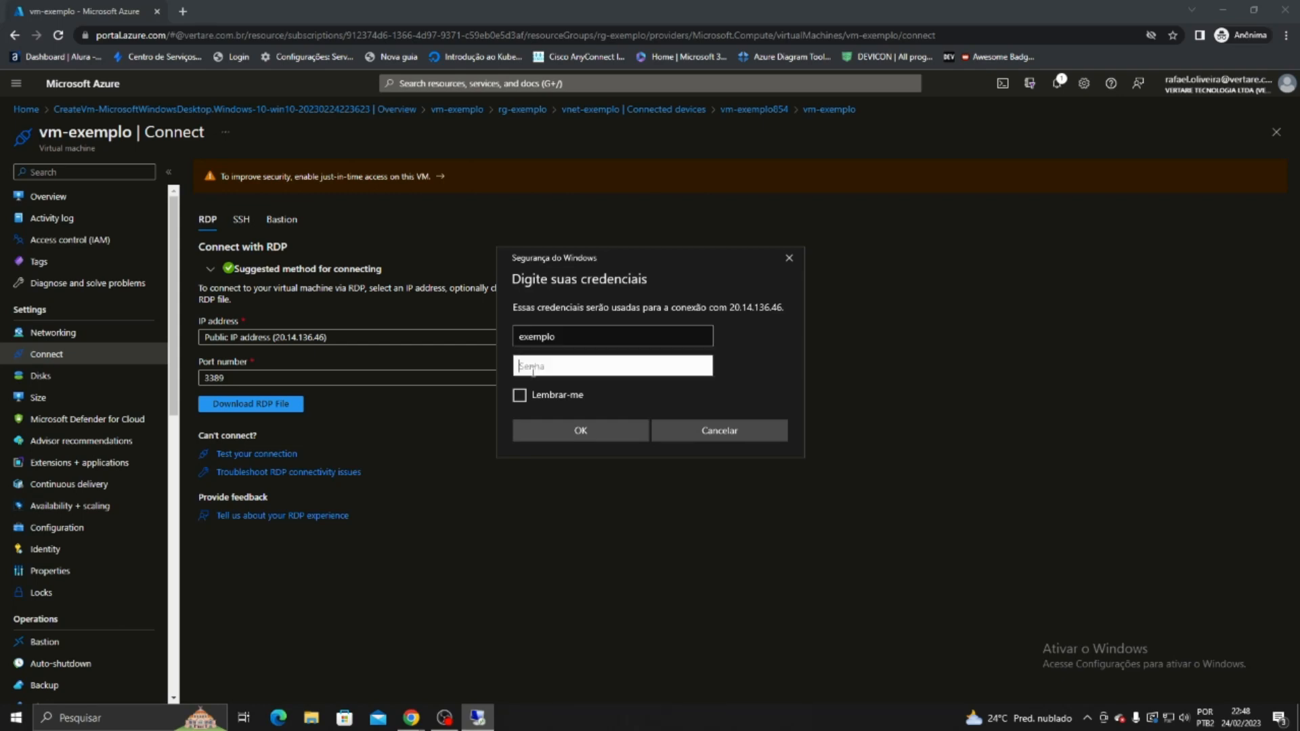
type("••••••••••••")
left_click(581, 431)
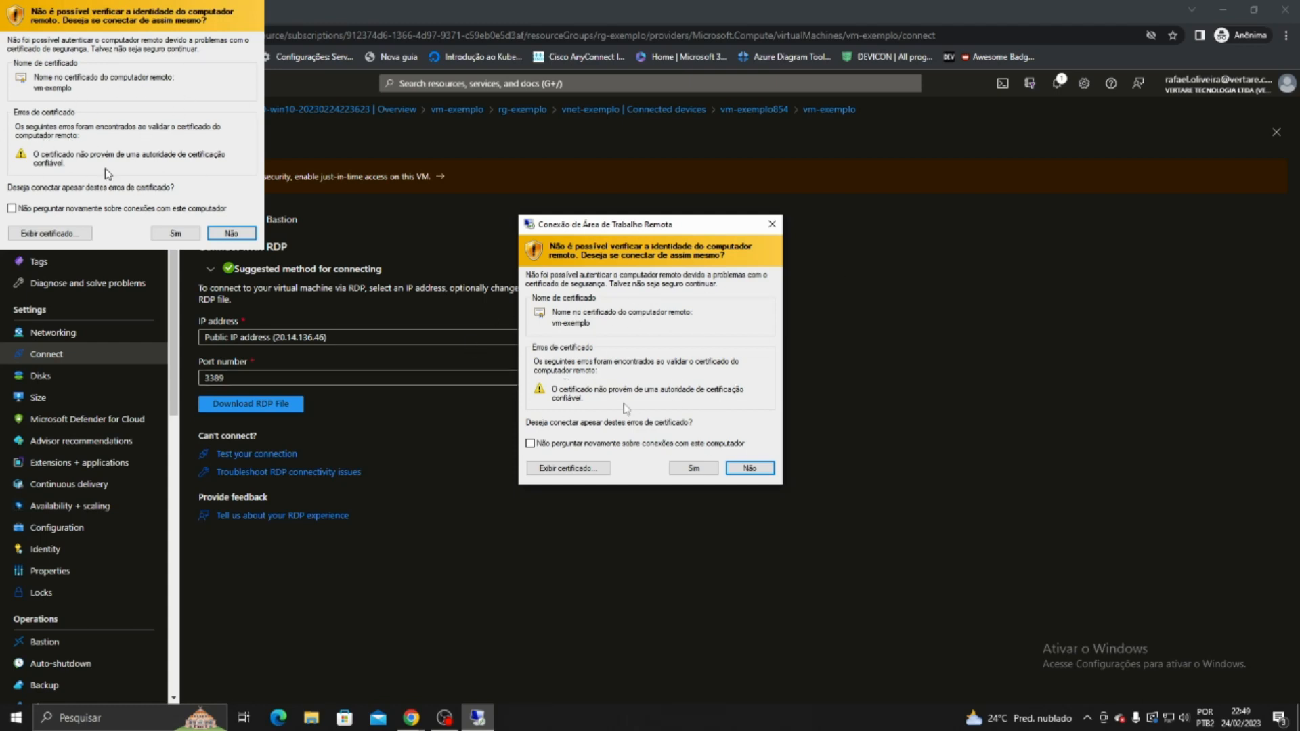
left_click(686, 469)
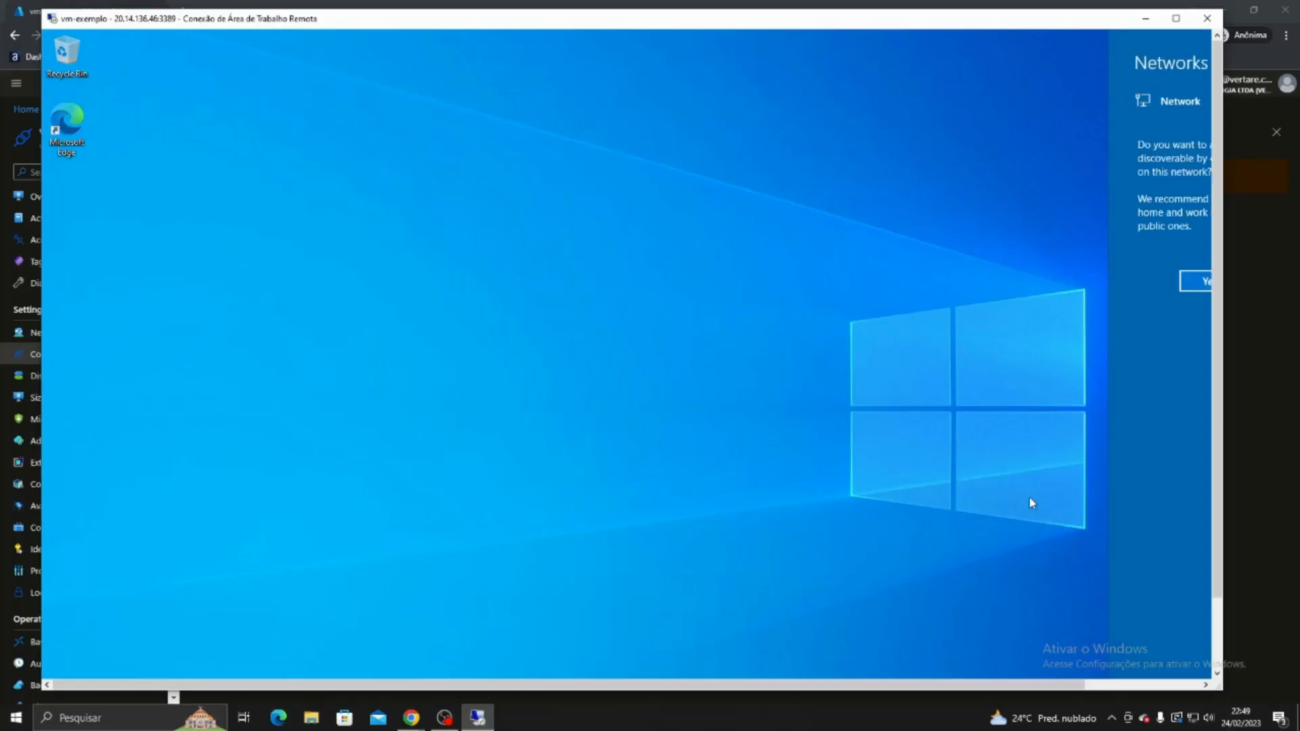
Dismiss the network discovery prompt on the remote desktop and enlarge the session window, bringing the remote taskbar into view.
left_click(1029, 499)
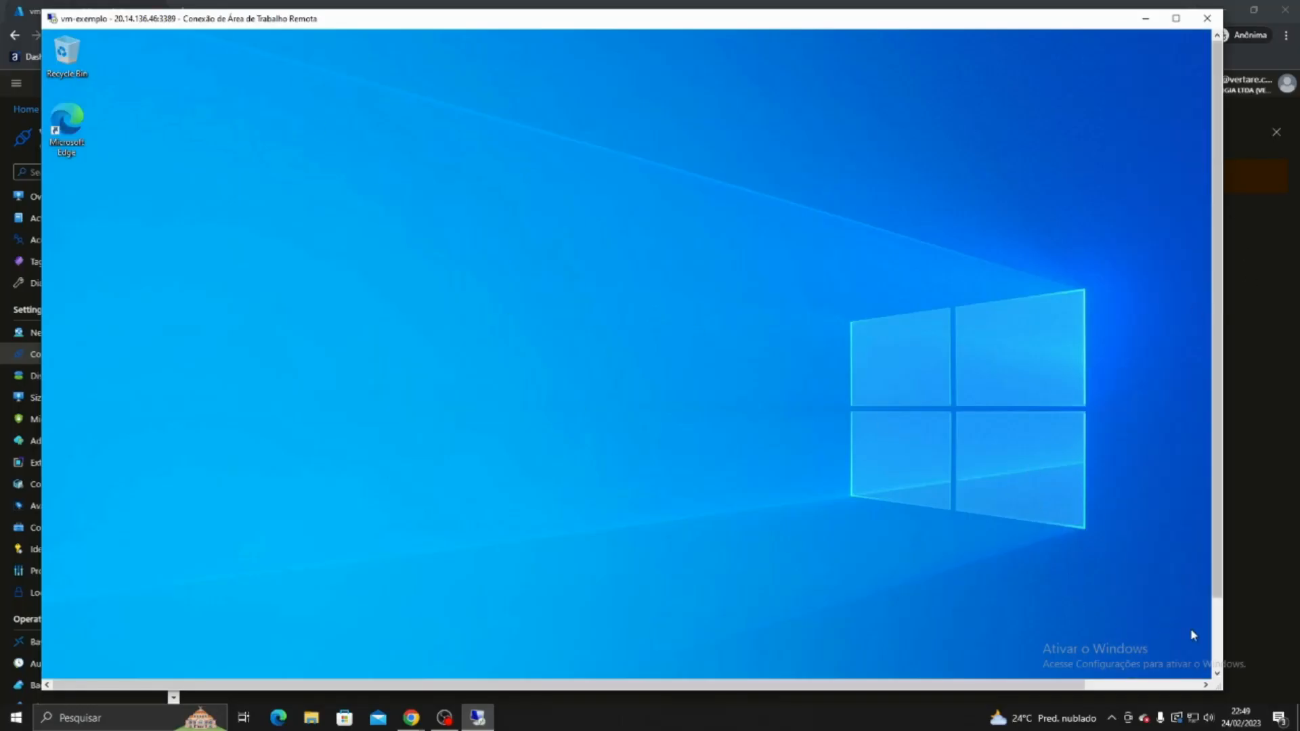
left_click_drag(1221, 692, 1285, 704)
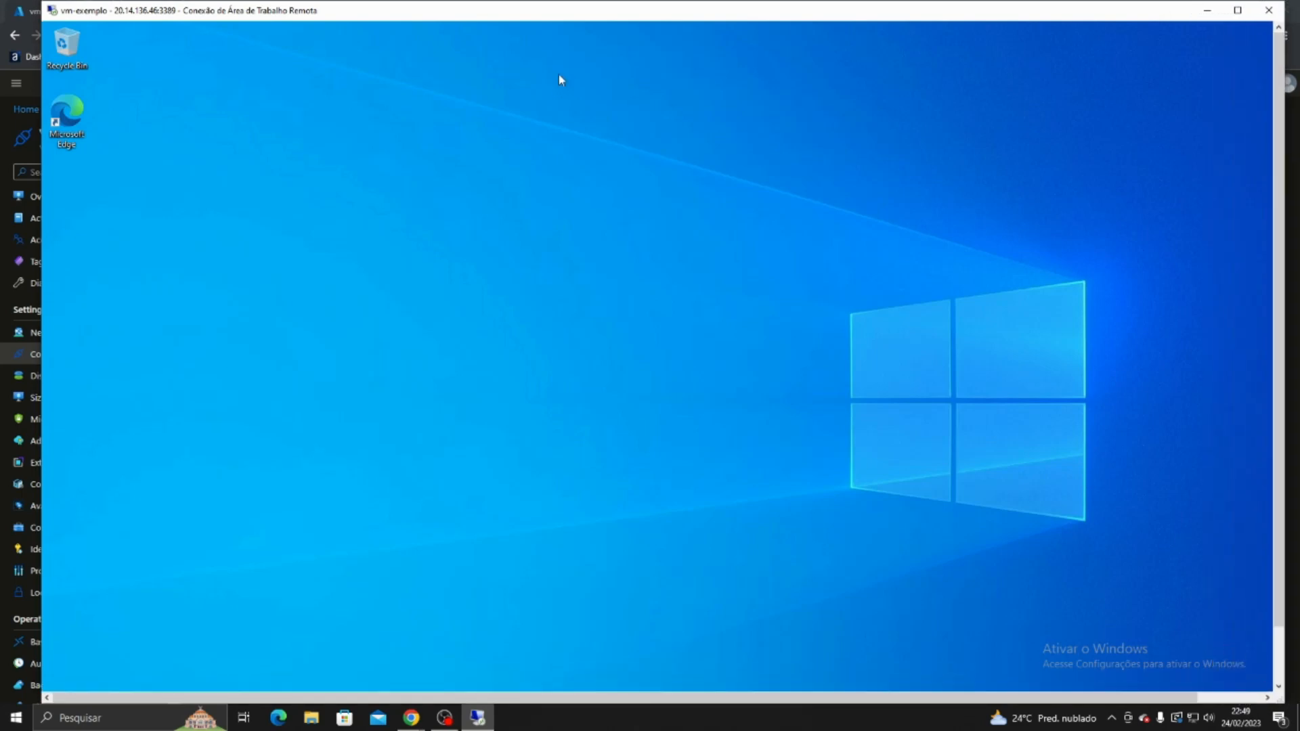
mouse_move(492, 19)
left_mouse_down()
mouse_move(476, 19)
mouse_move(483, 25)
left_mouse_up()
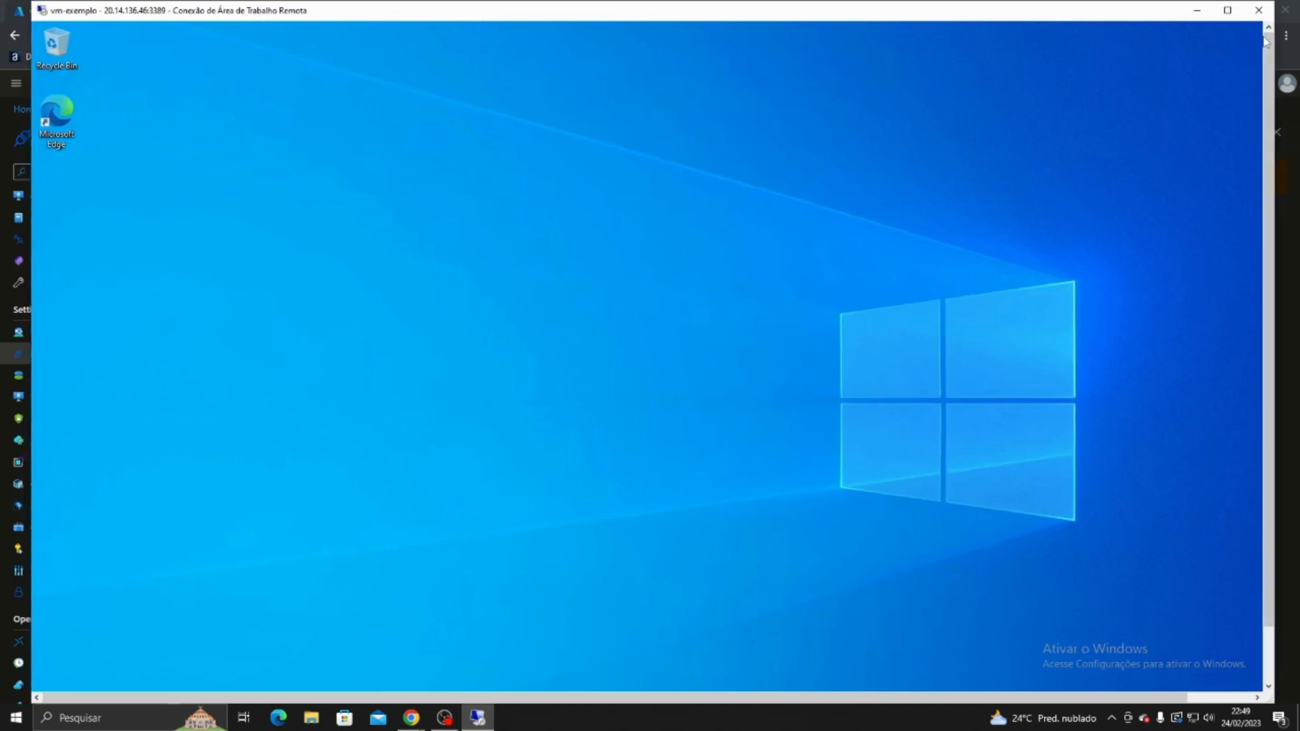
left_click_drag(1267, 39, 1270, 122)
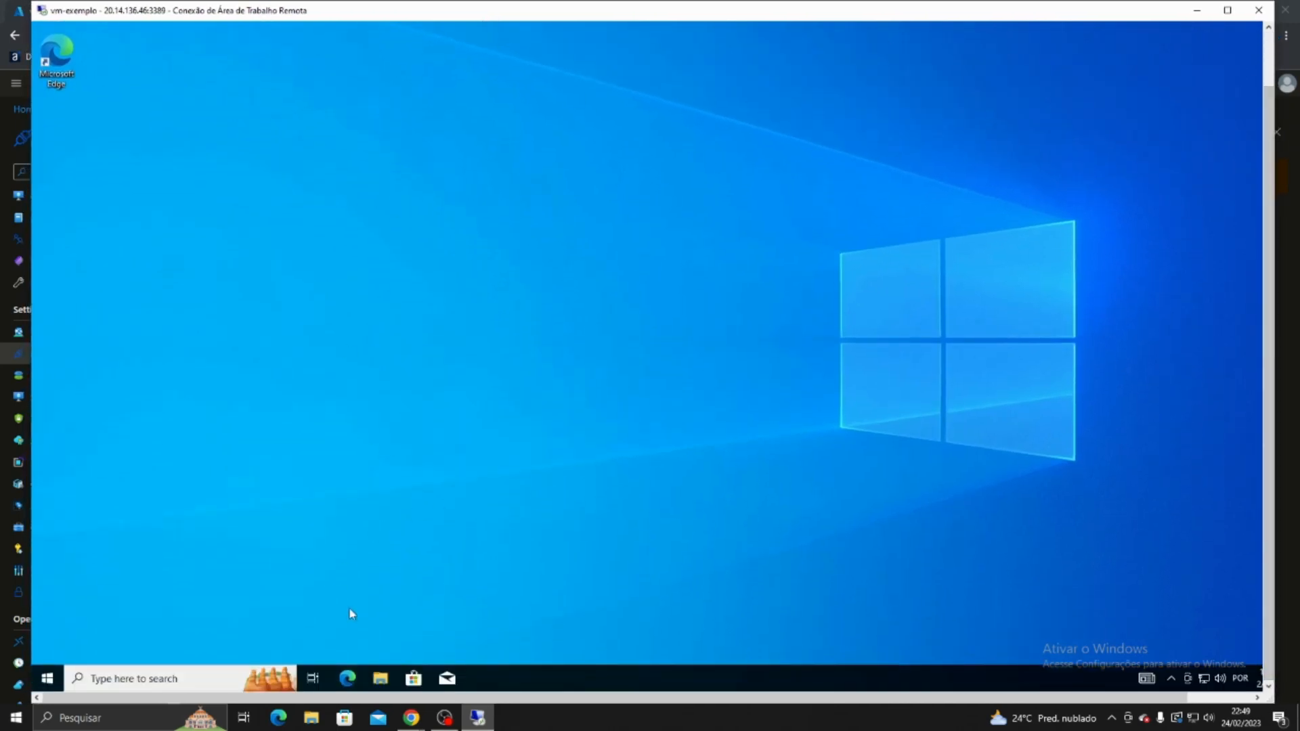
View the remote machine's Start menu, and inspect the drives under This PC in its File Explorer.
left_click(58, 687)
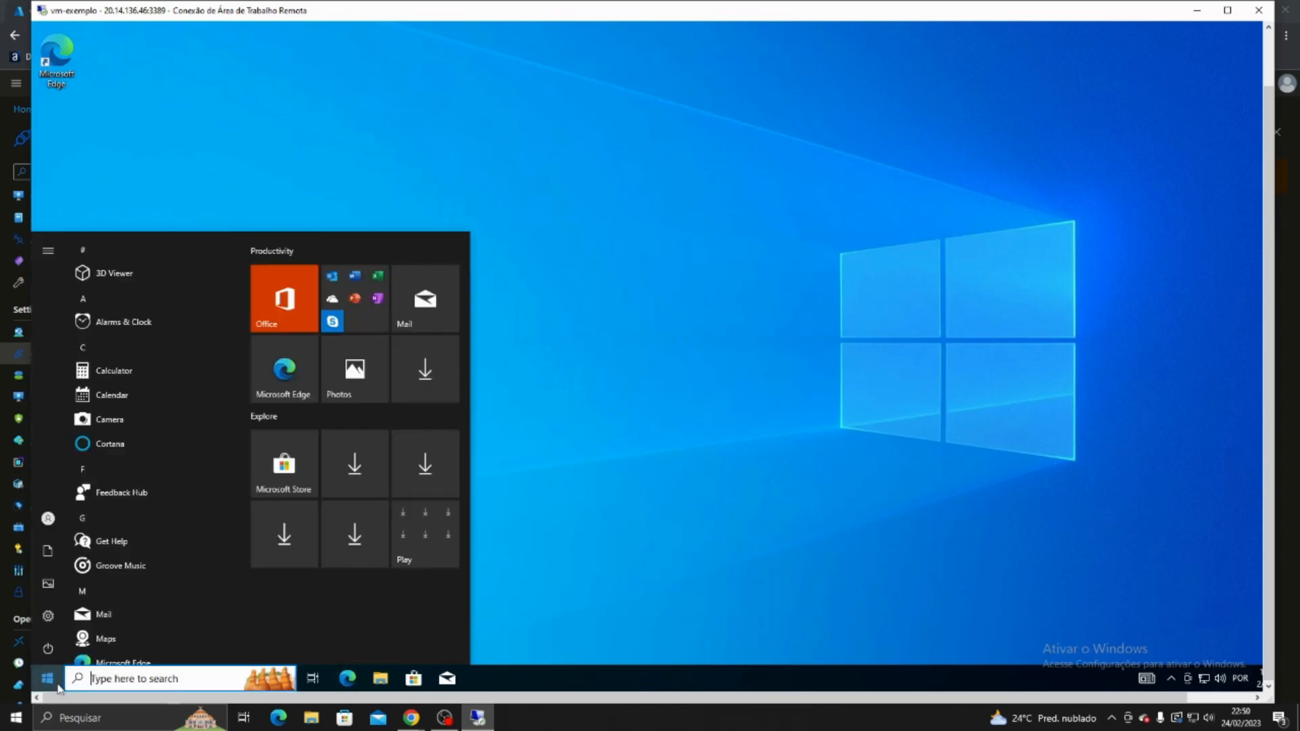
left_click(713, 563)
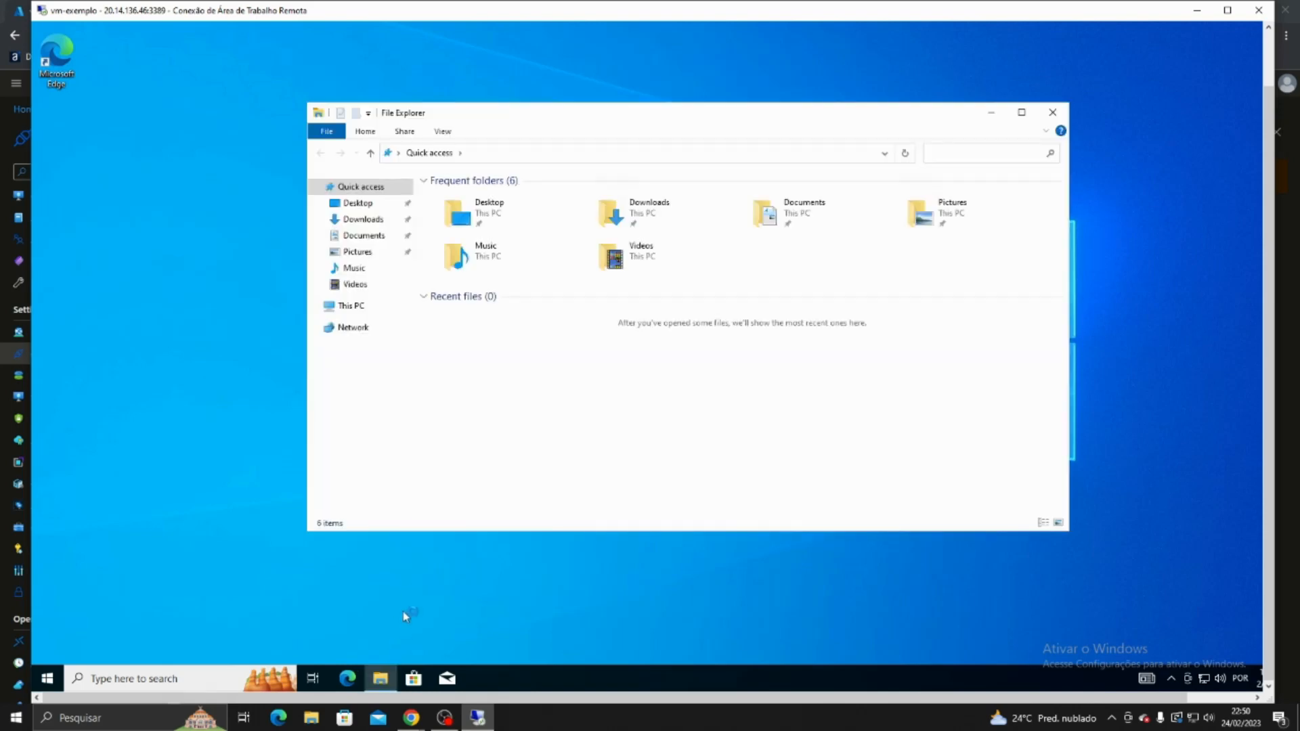
left_click(366, 307)
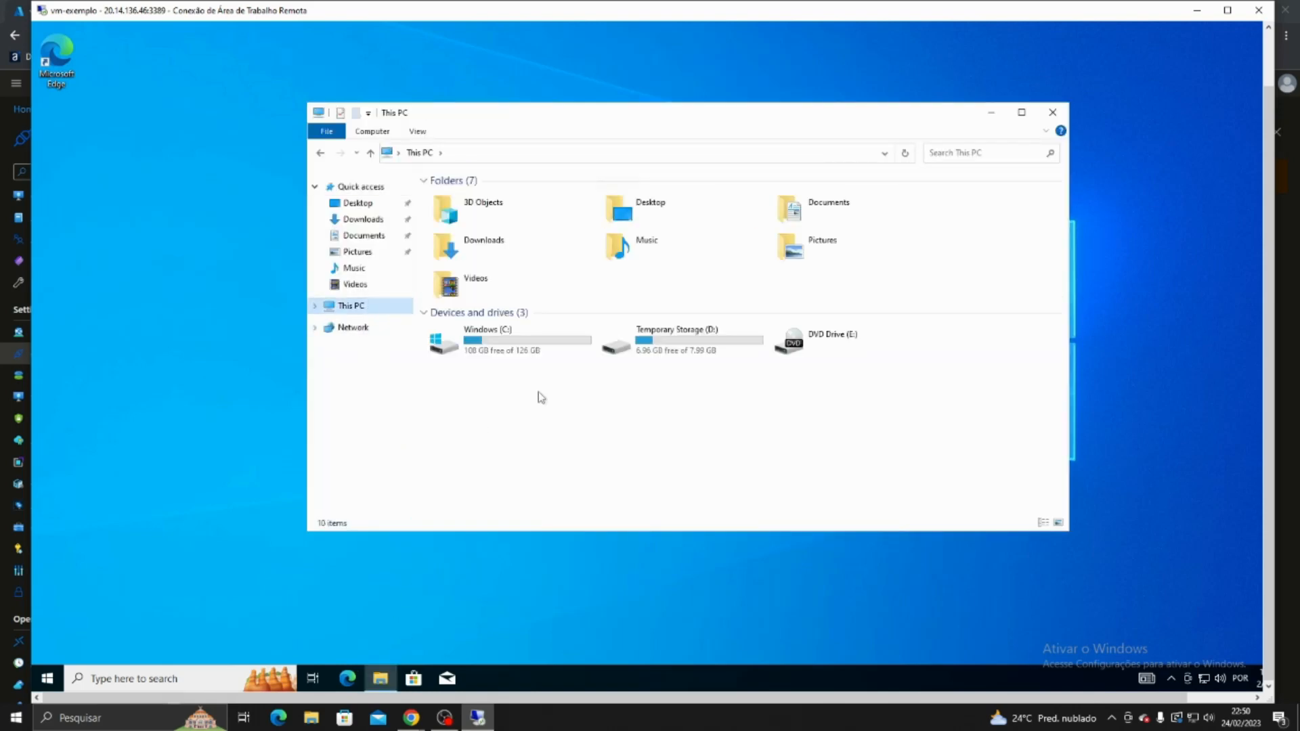
left_click(532, 349)
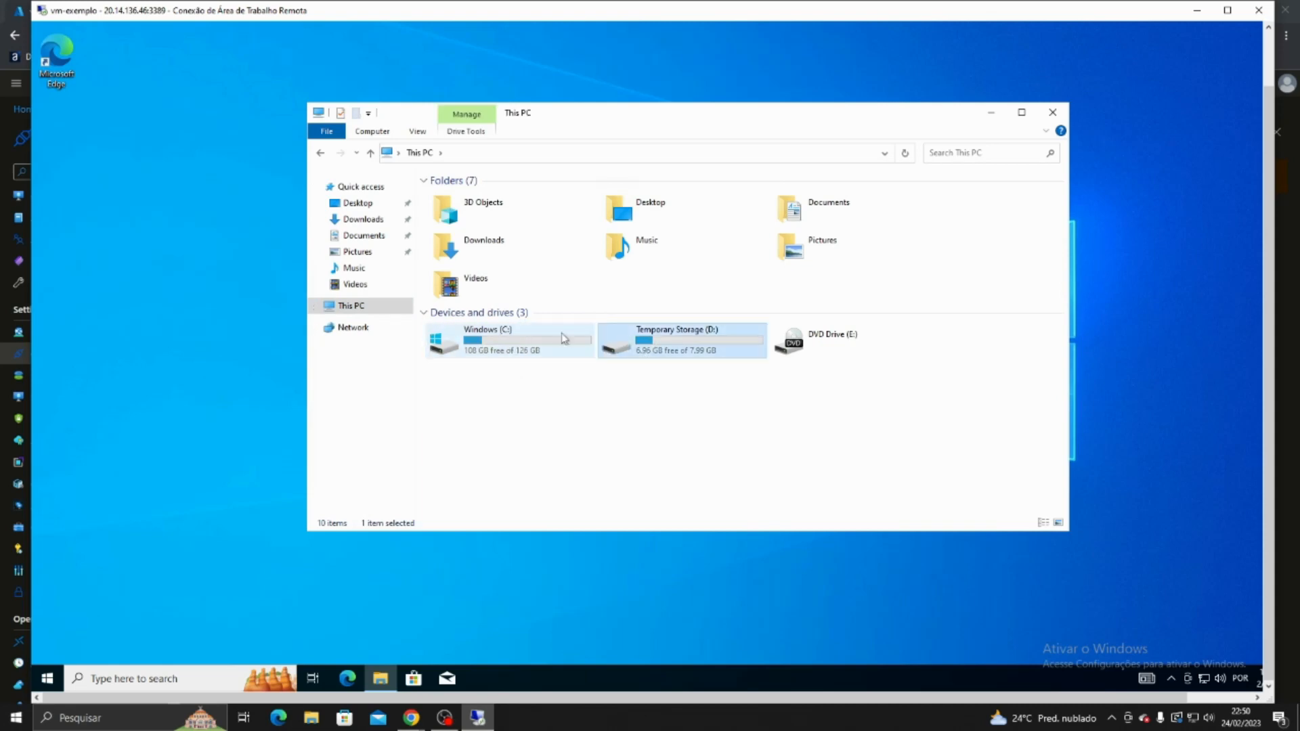
Open the properties of This PC on the remote machine and check its processor and Windows edition.
right_click(353, 305)
left_click(405, 482)
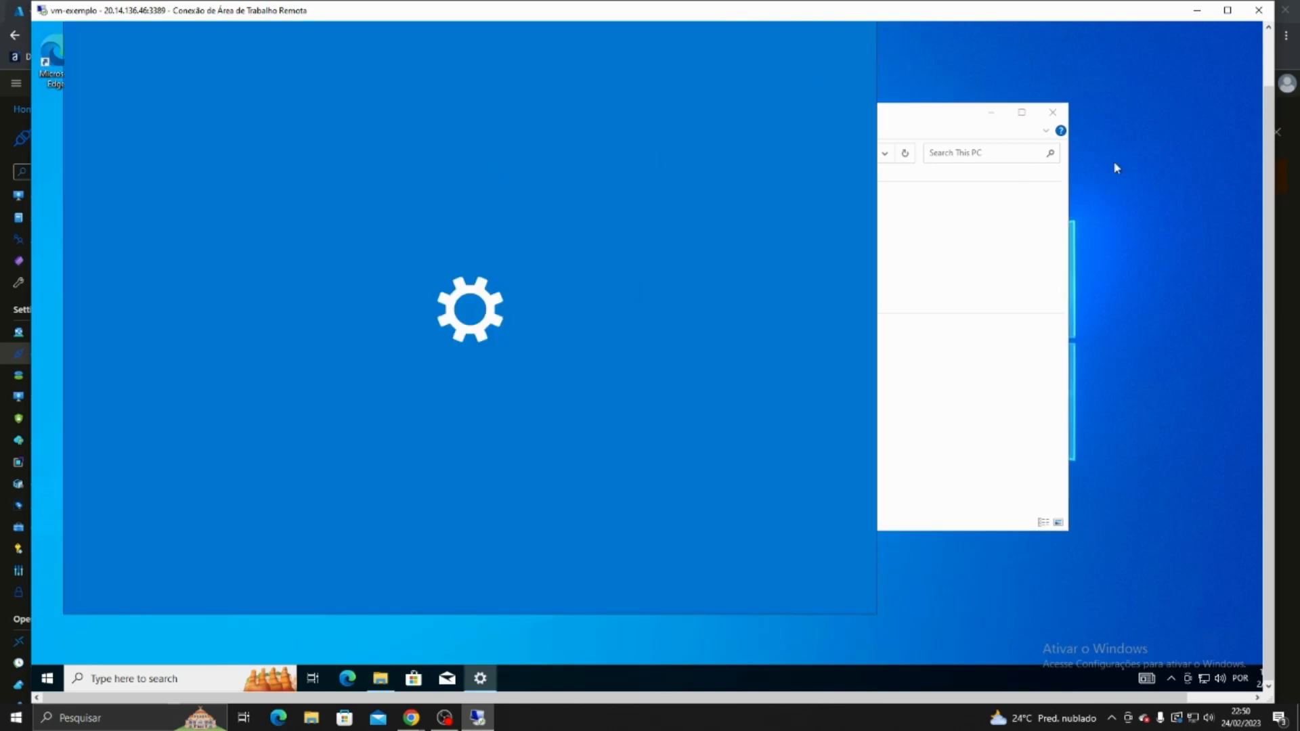
left_click_drag(1269, 132, 1269, 76)
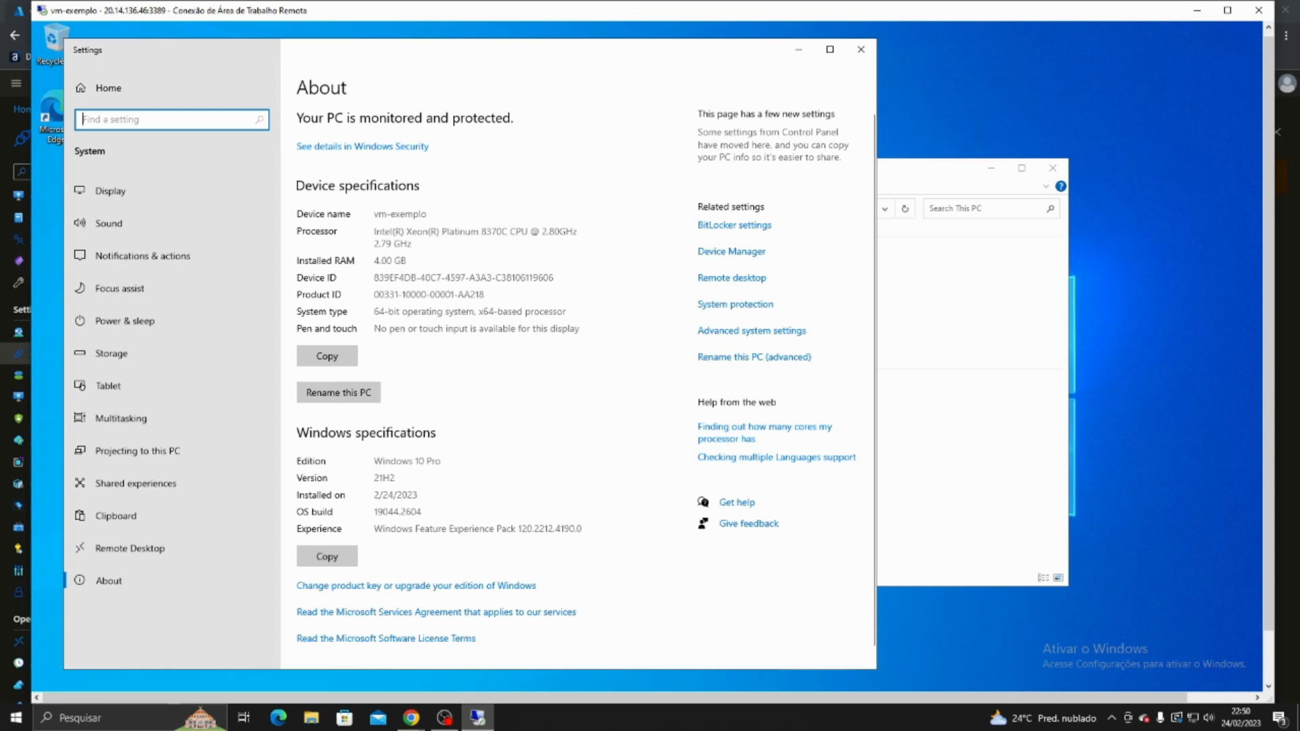
left_click_drag(411, 231, 428, 232)
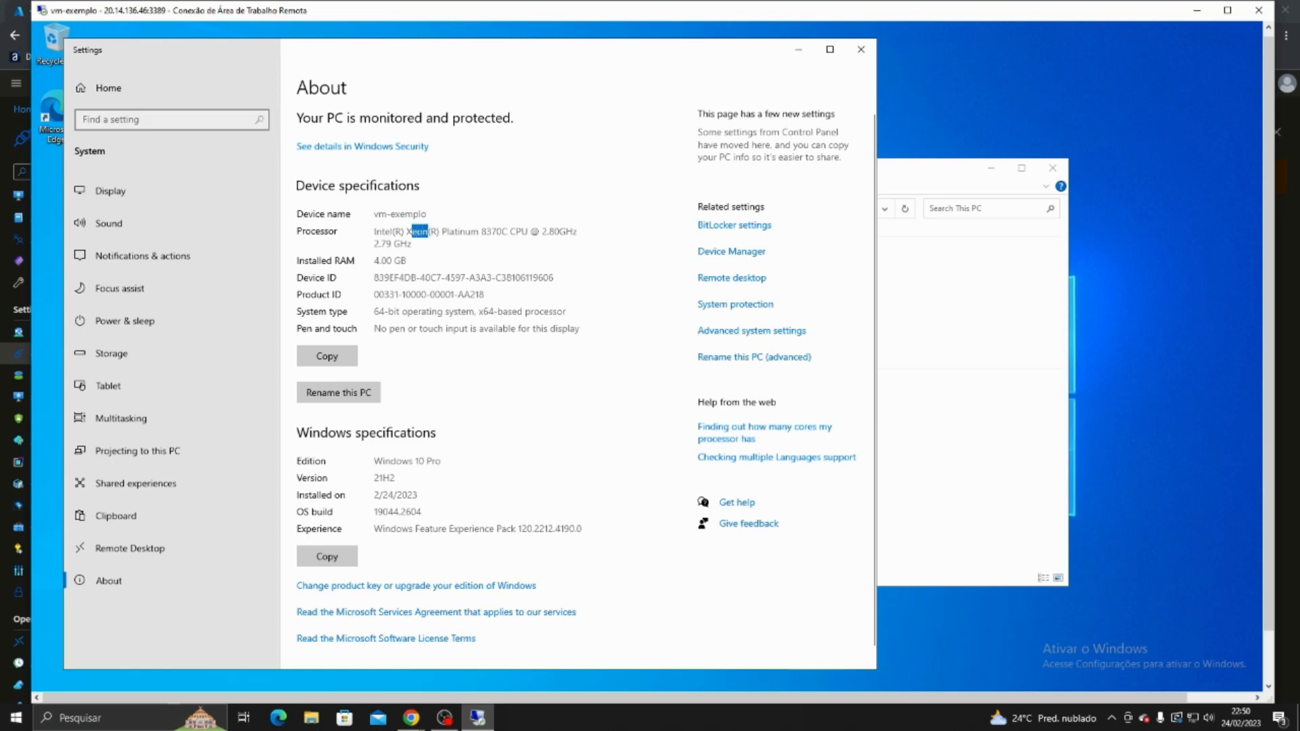
left_click_drag(542, 231, 577, 232)
left_click_drag(374, 244, 410, 244)
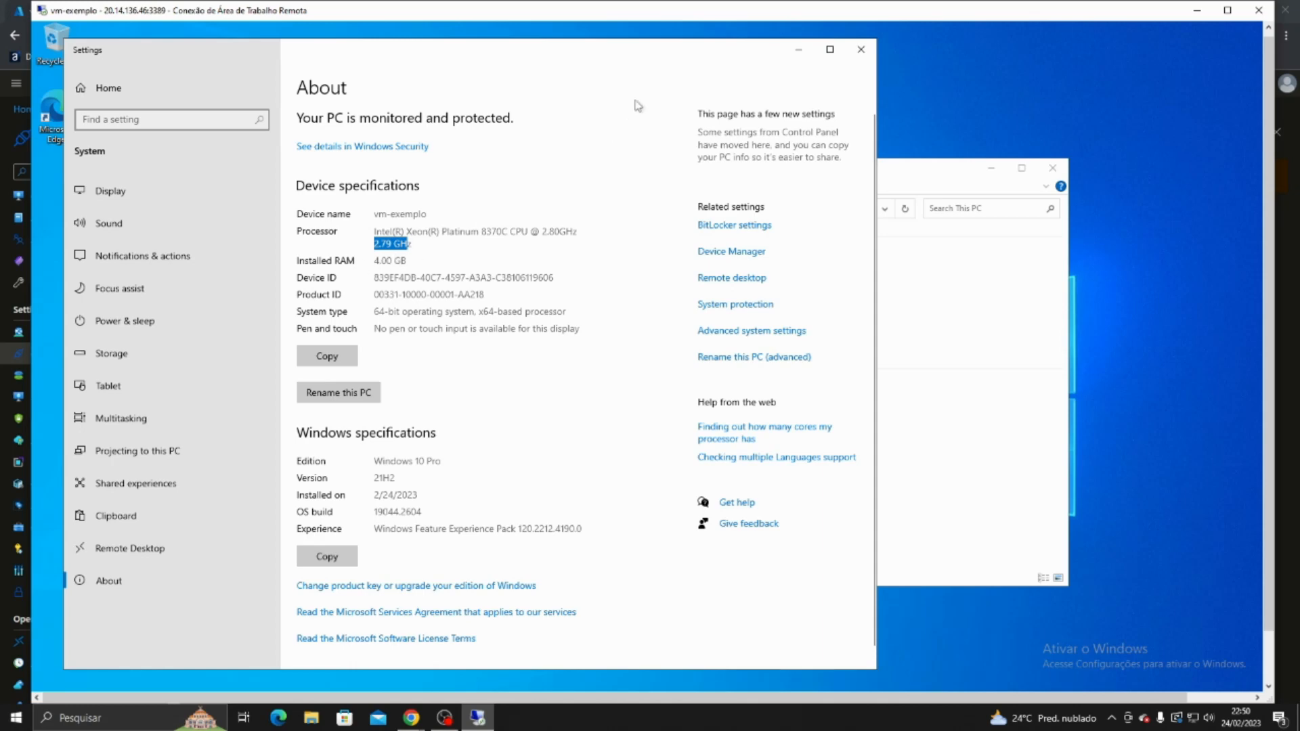
left_click(409, 432)
left_click_drag(374, 461, 439, 461)
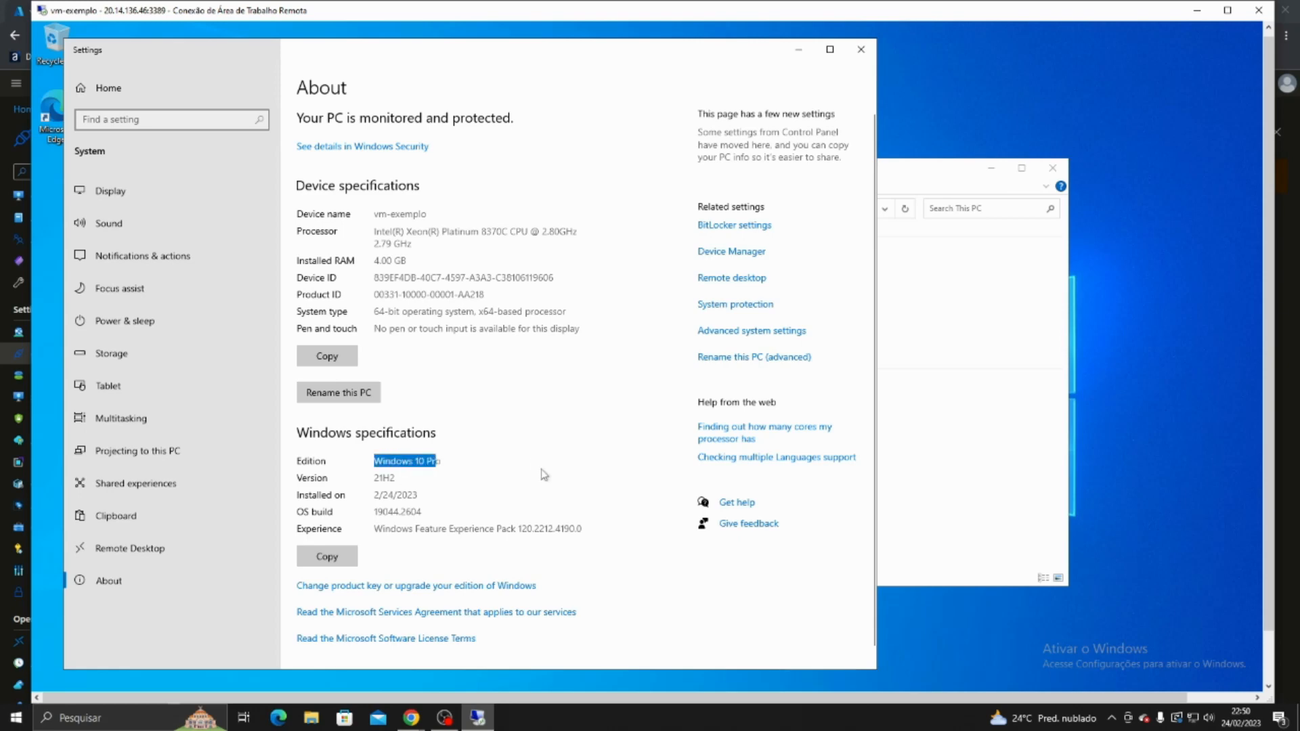
left_click(388, 483)
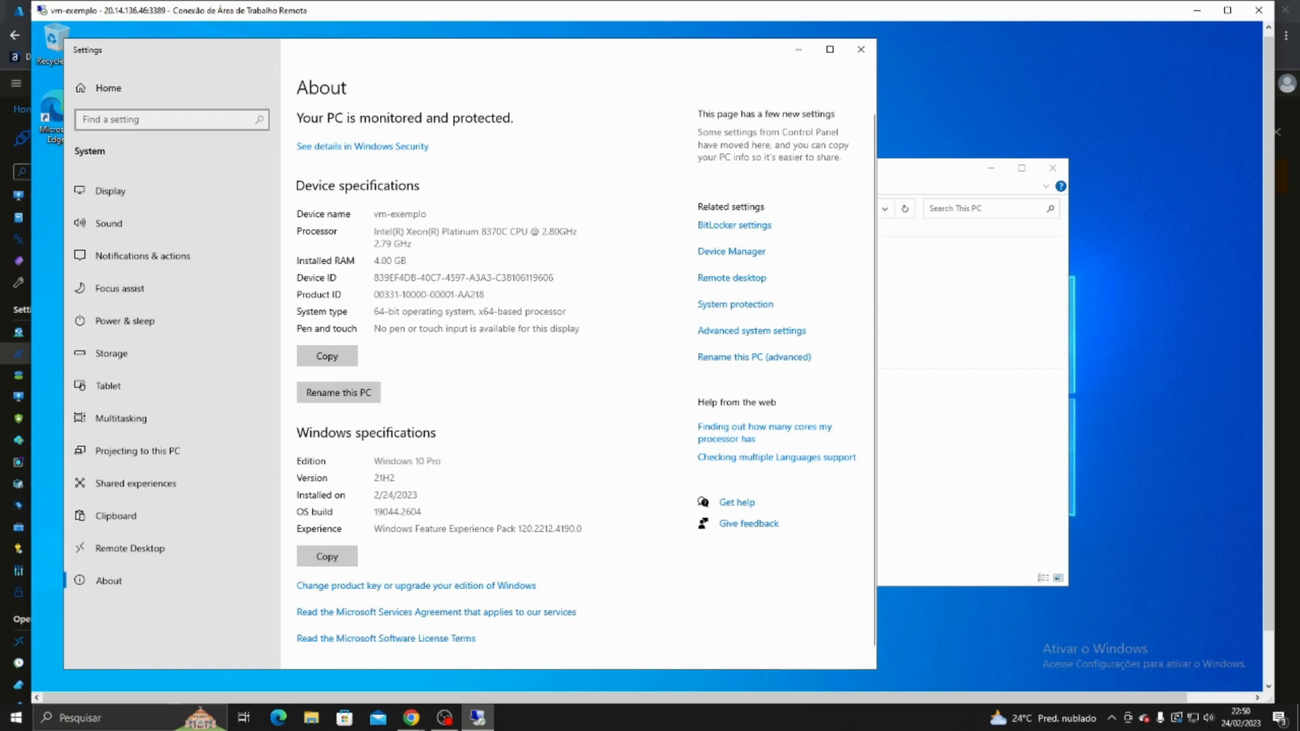